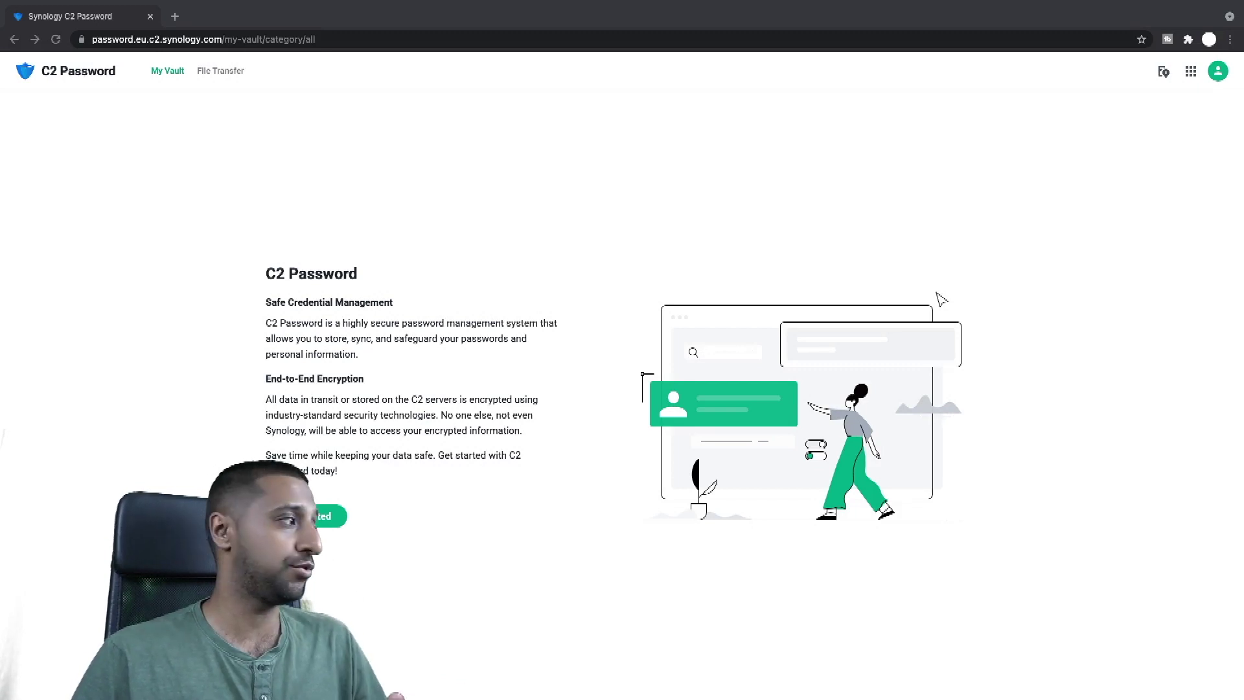
Step: Start the C2 Password setup from Get Started to see the free plan overview
left_click(317, 518)
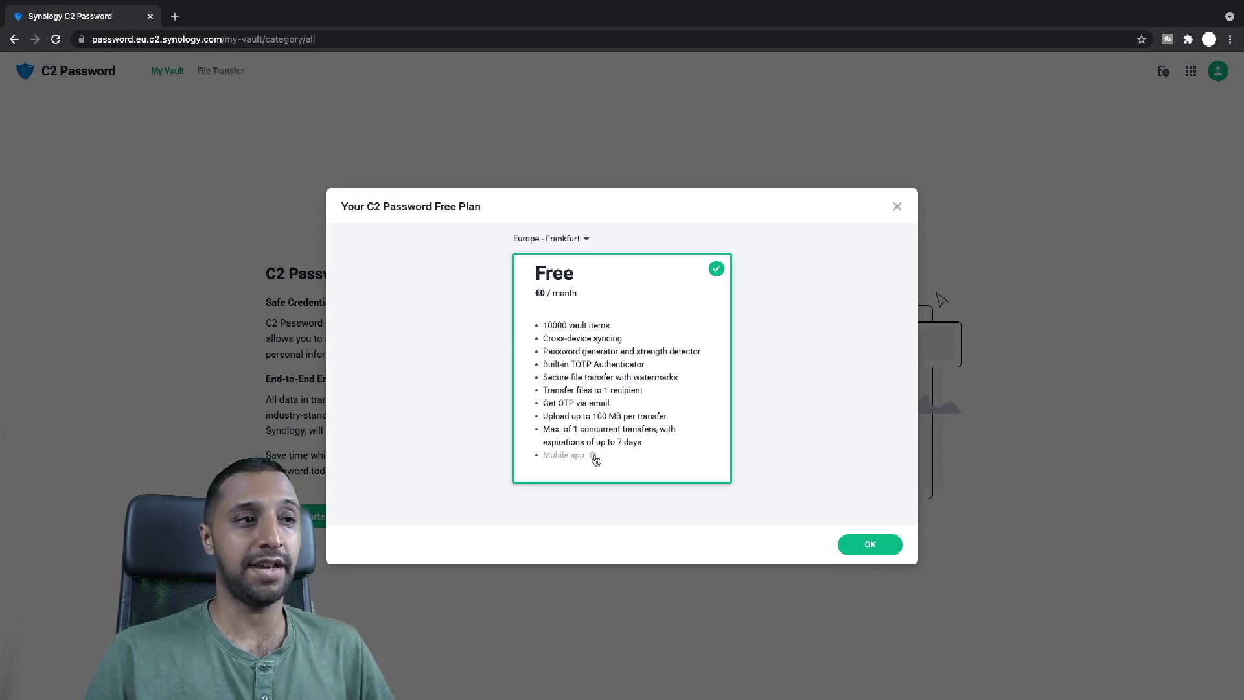
Step: Check the Mobile app info and accept the free C2 Password plan
mouse_move(594, 458)
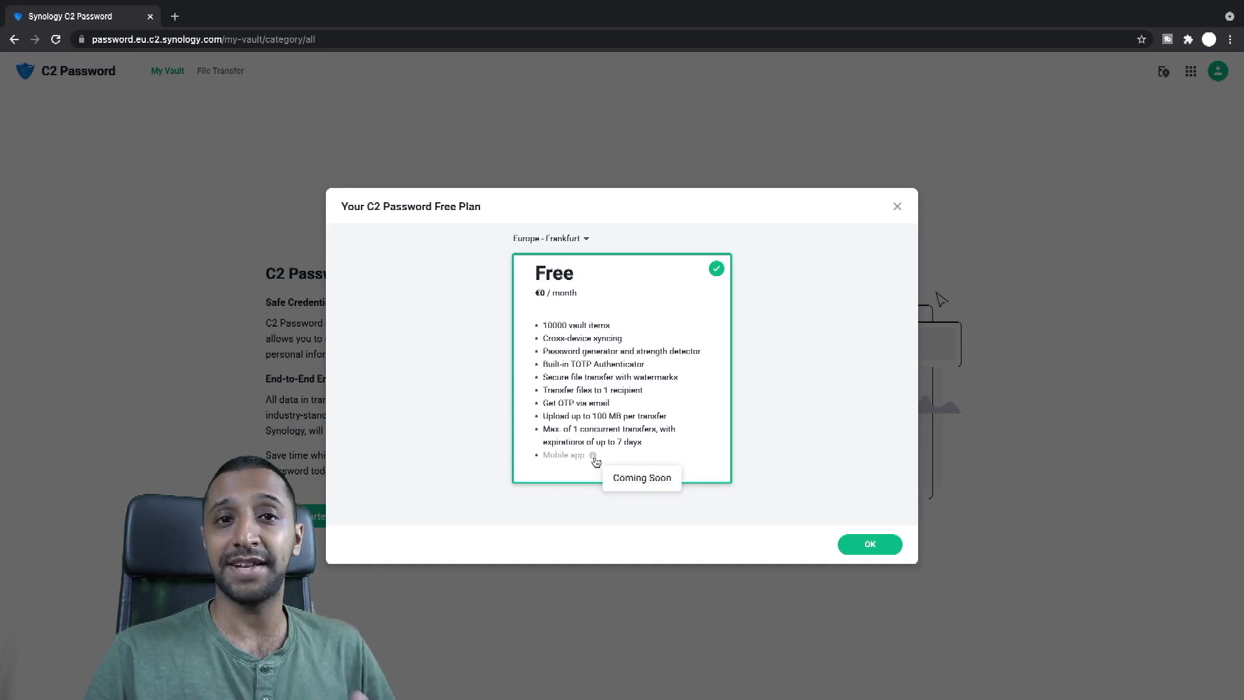
left_click(866, 544)
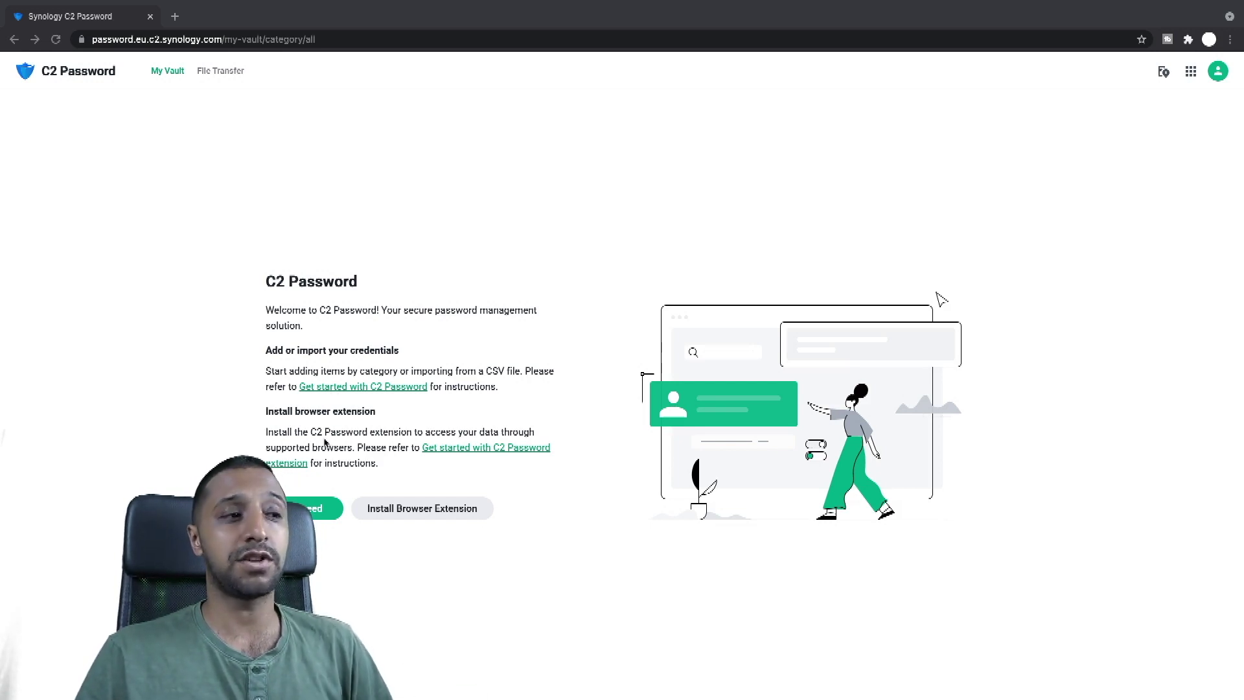
Step: Go to the Chrome Web Store page for the C2 Password browser extension
left_click(419, 510)
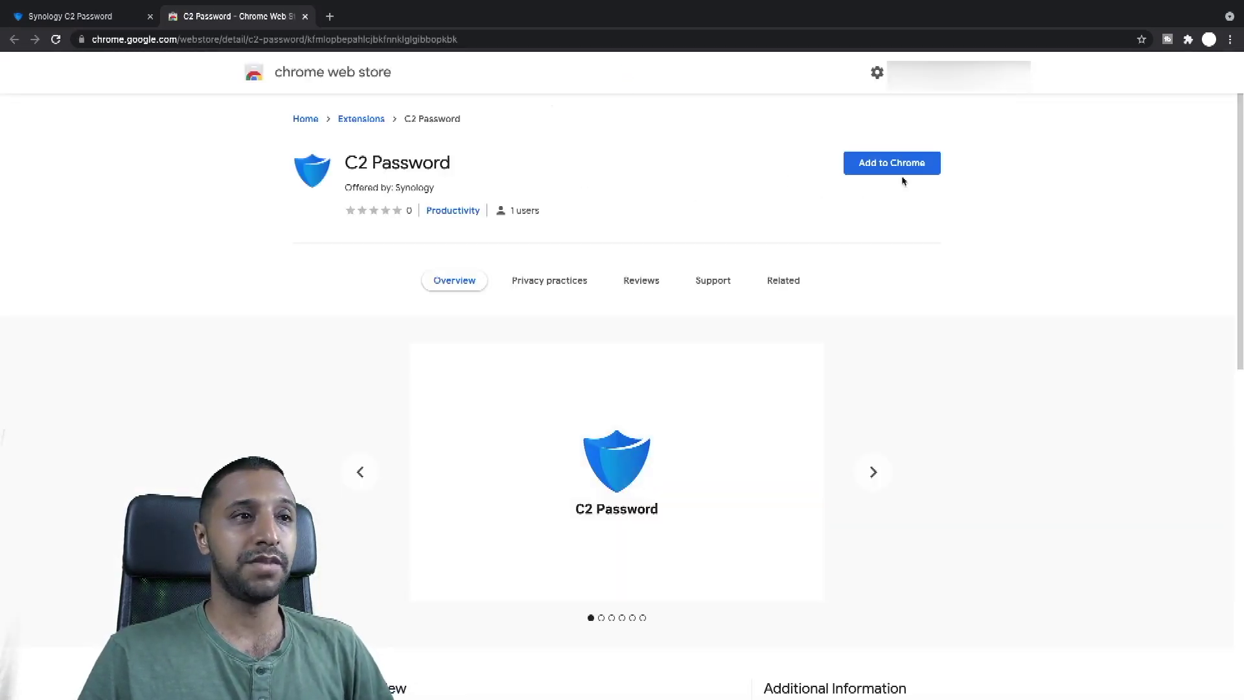
Step: Add the C2 Password extension to Chrome, then close the Web Store tab
left_click(905, 170)
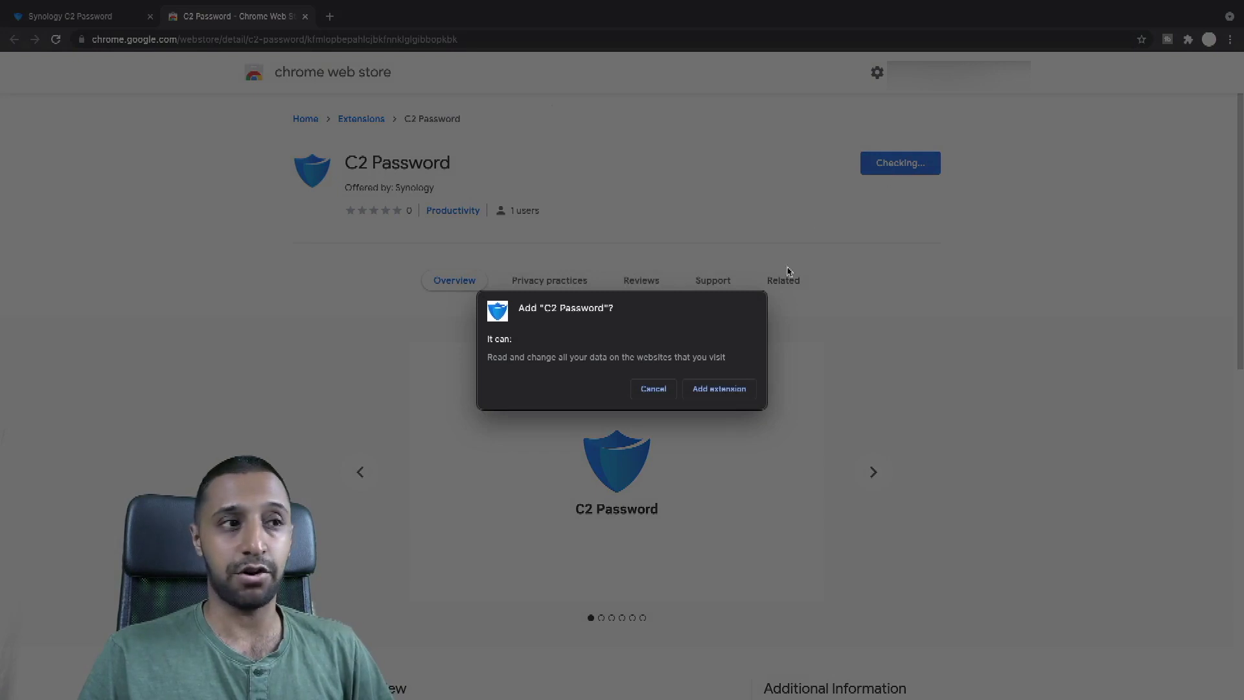
left_click(712, 389)
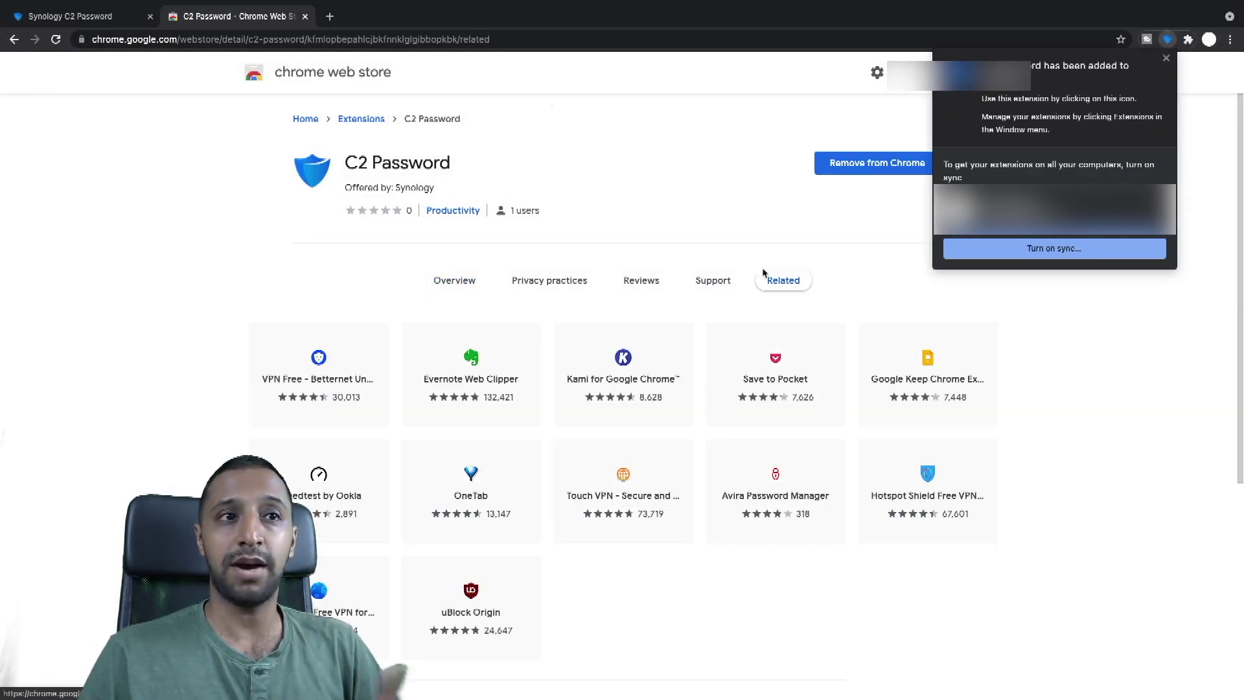
left_click(1166, 58)
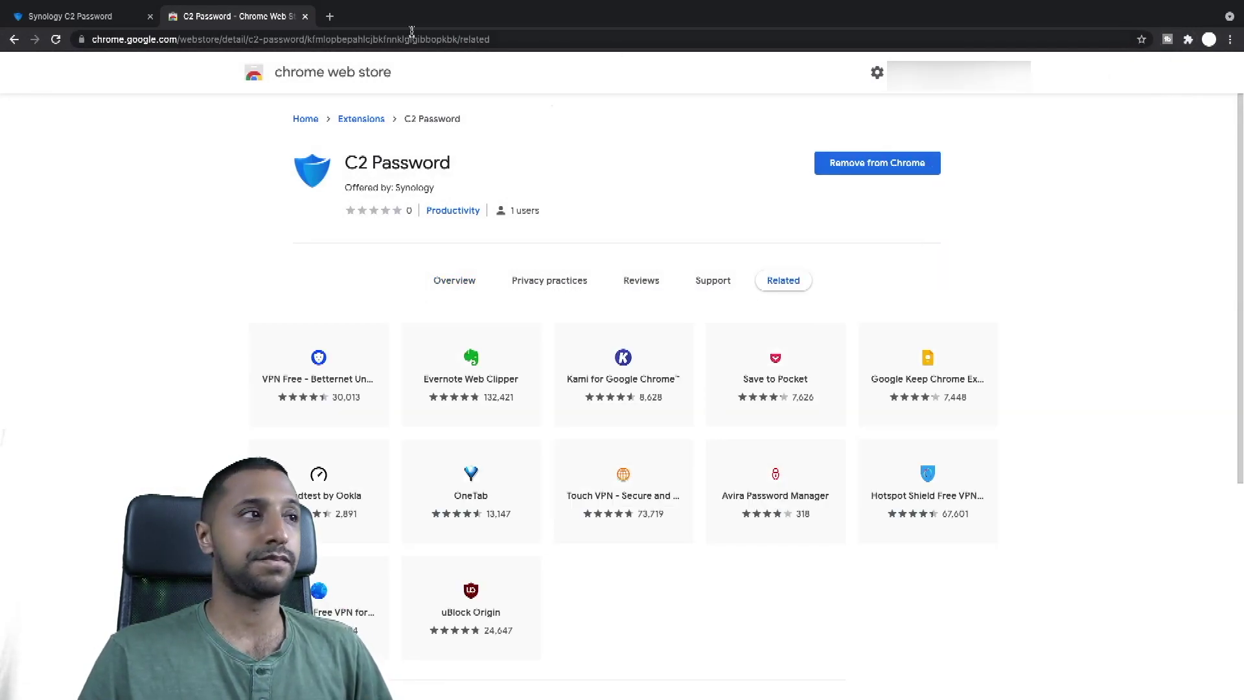
left_click(305, 17)
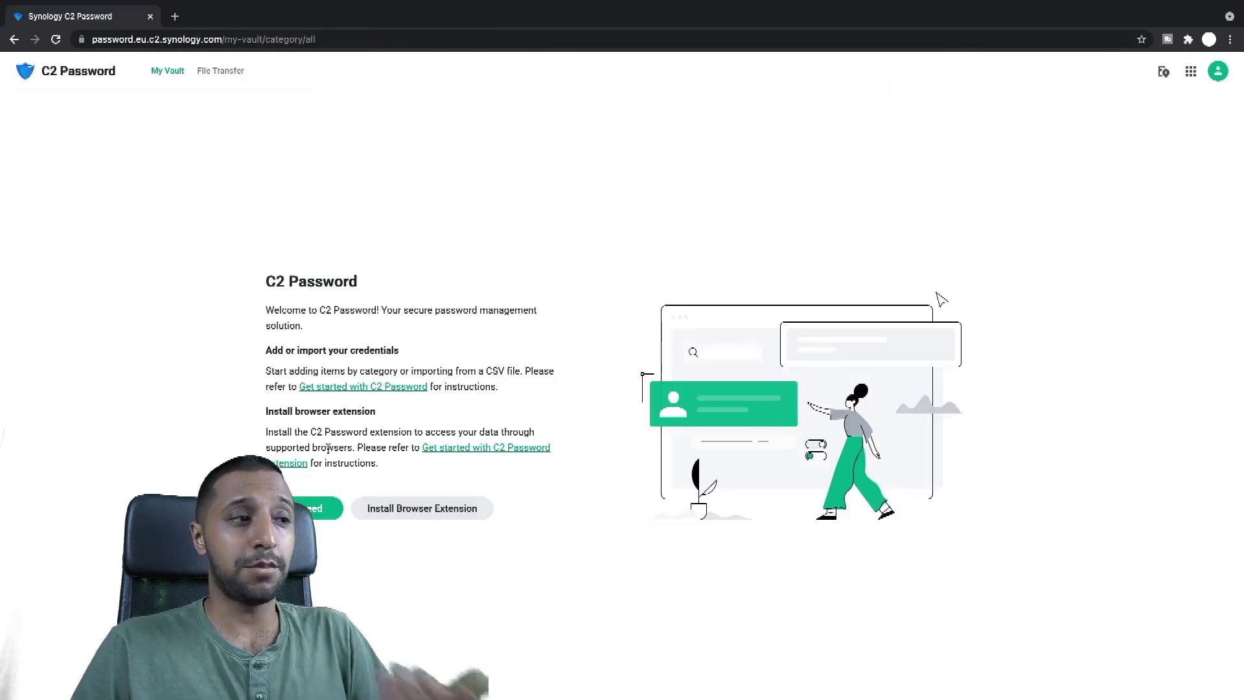
Step: Set the C2 encryption key, entering it in both key fields
left_click(319, 511)
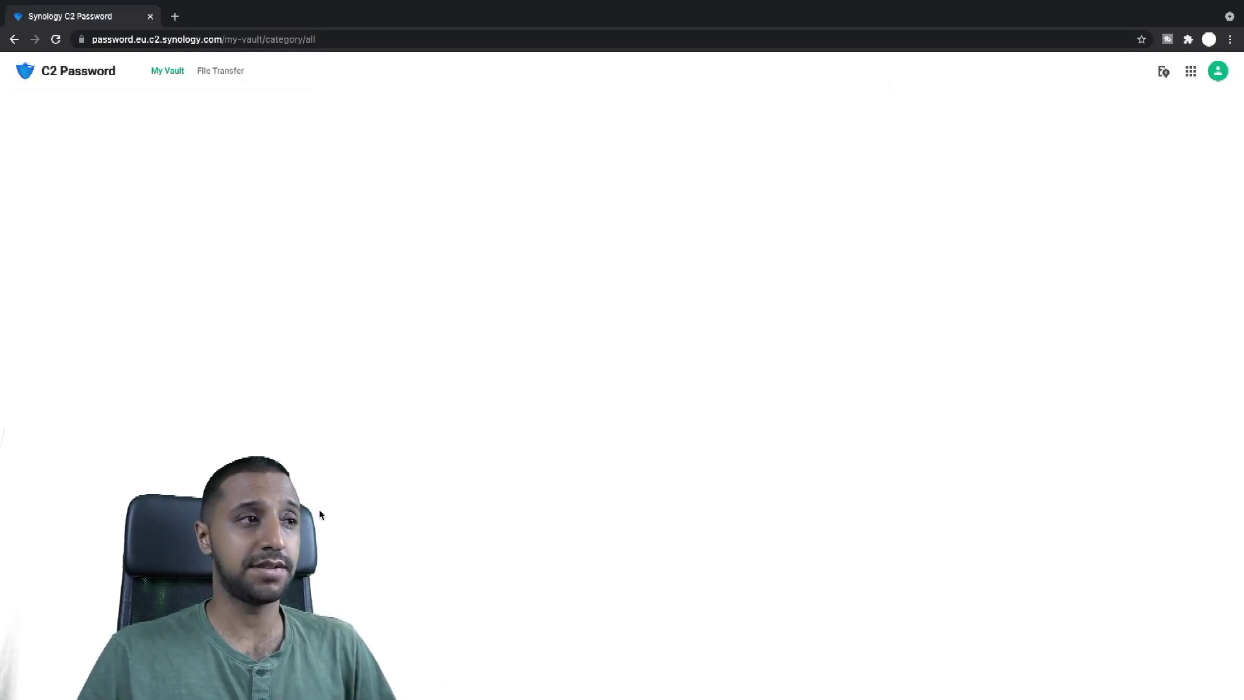
left_click(673, 263)
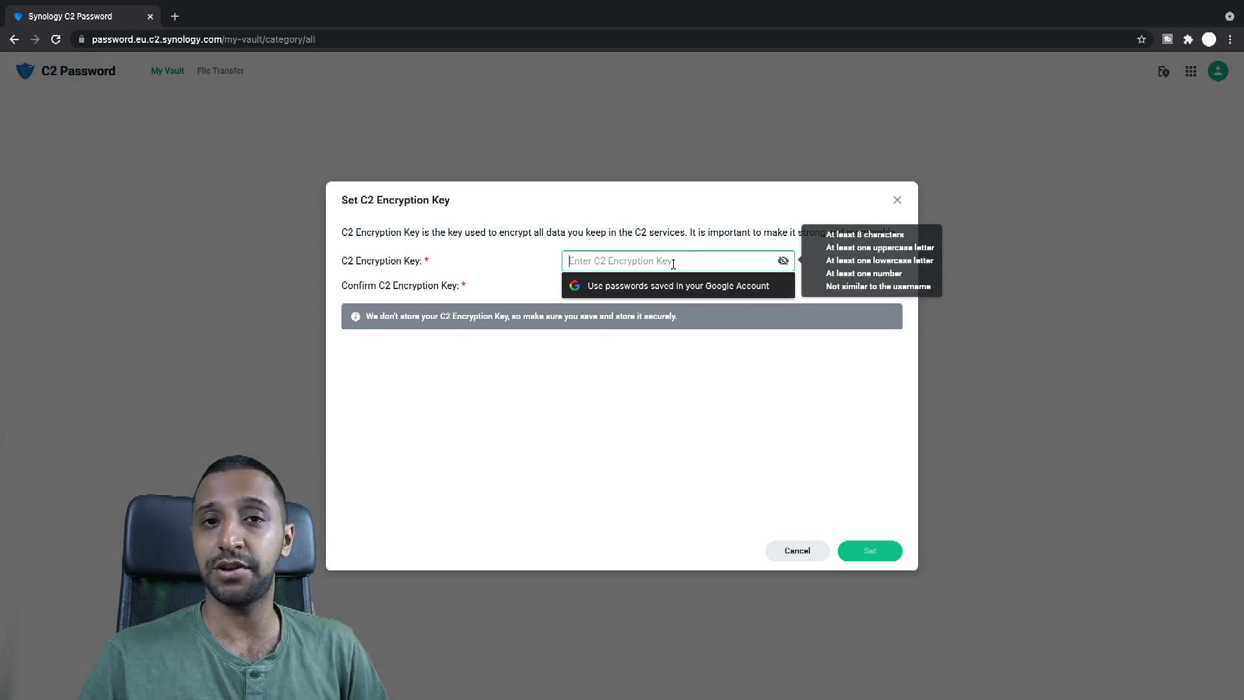
type("Abc")
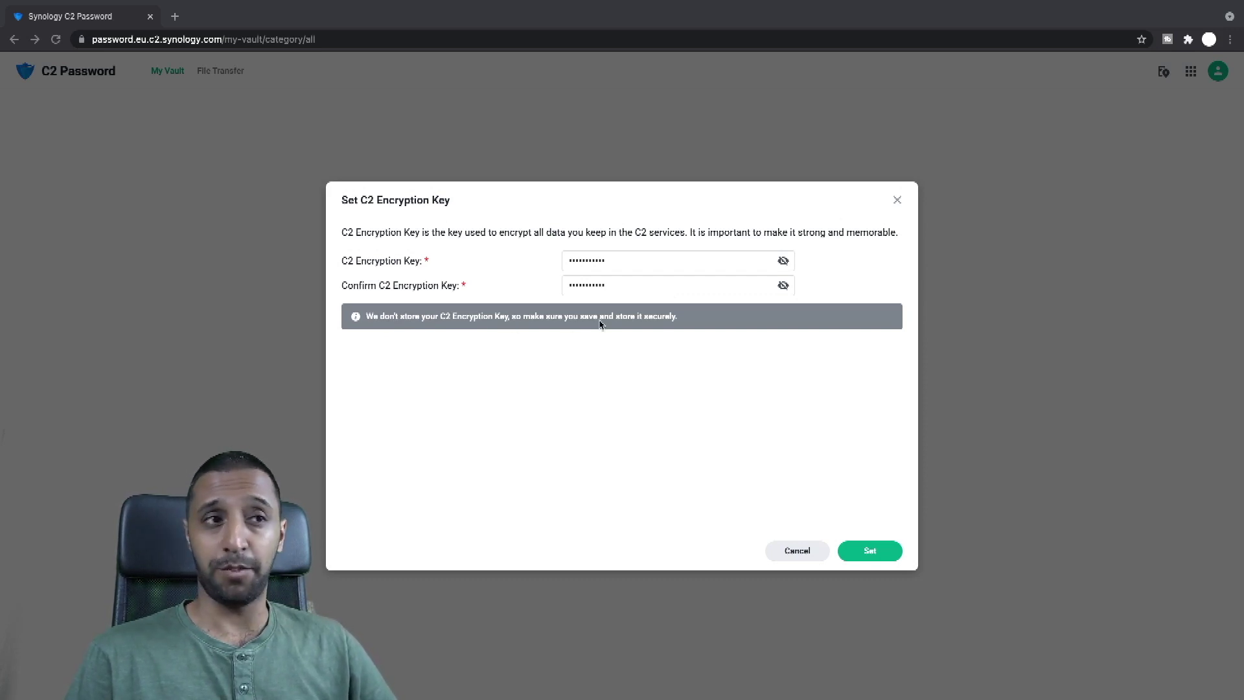
left_click(870, 550)
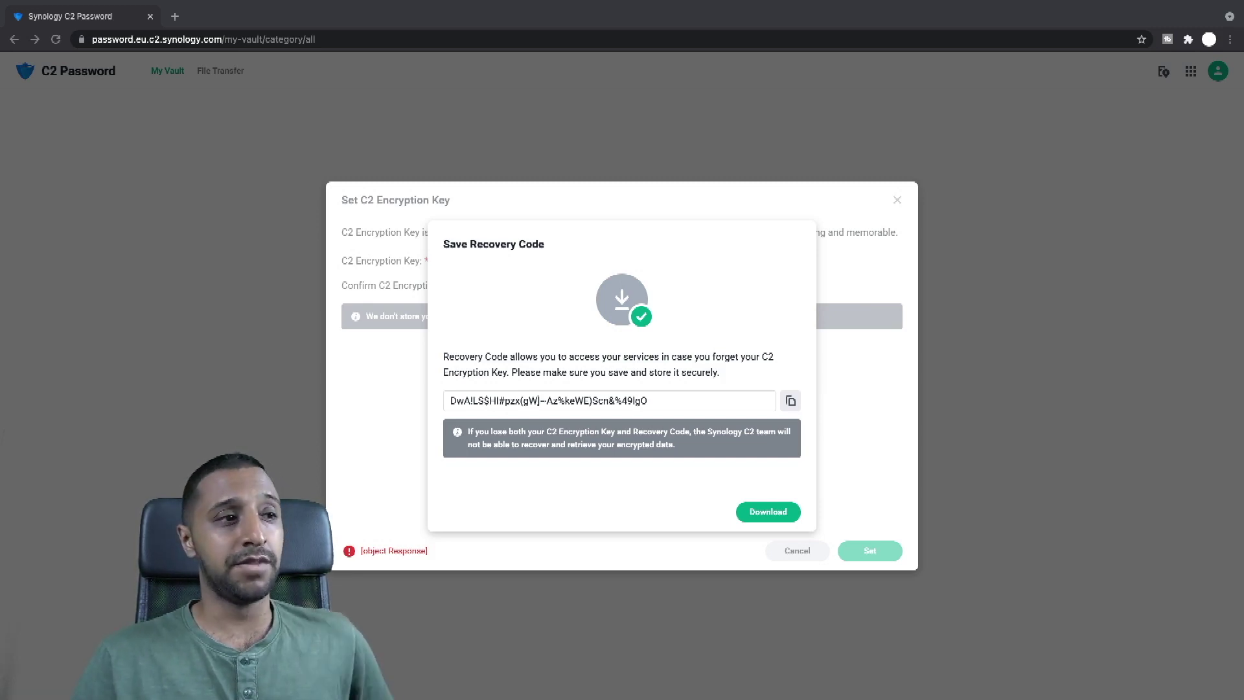
Step: Copy the recovery code to the clipboard and download it as a file
left_click(689, 401)
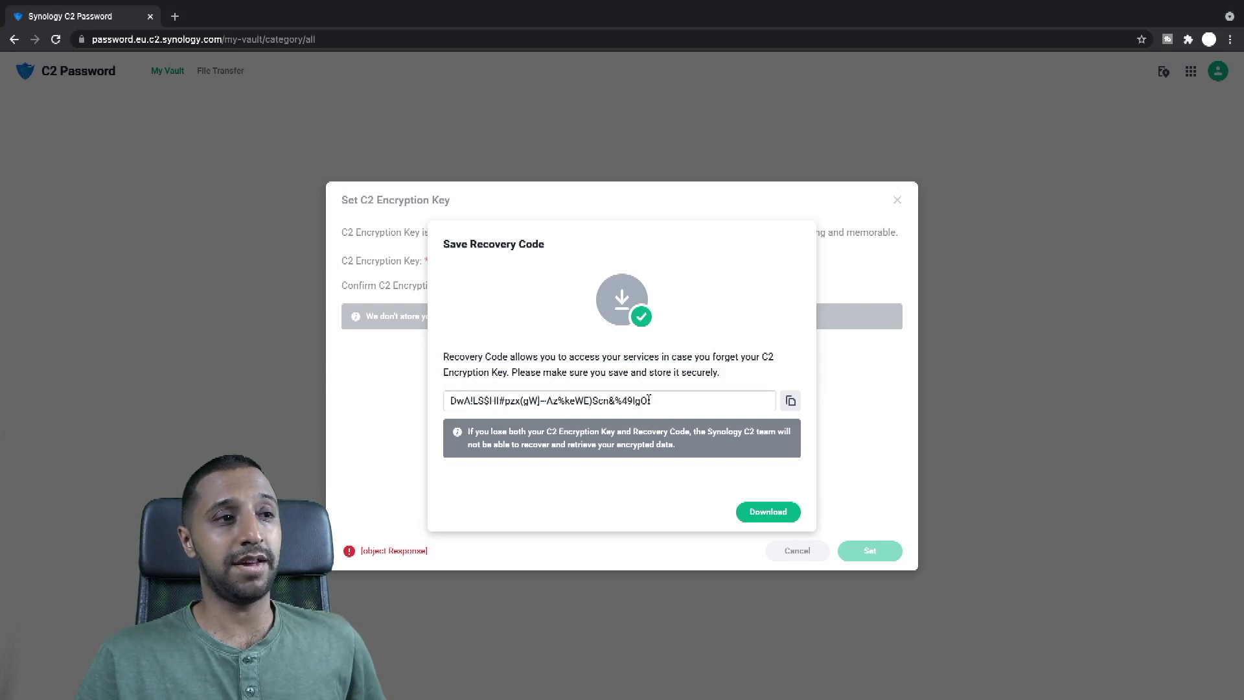
left_click_drag(648, 400, 470, 385)
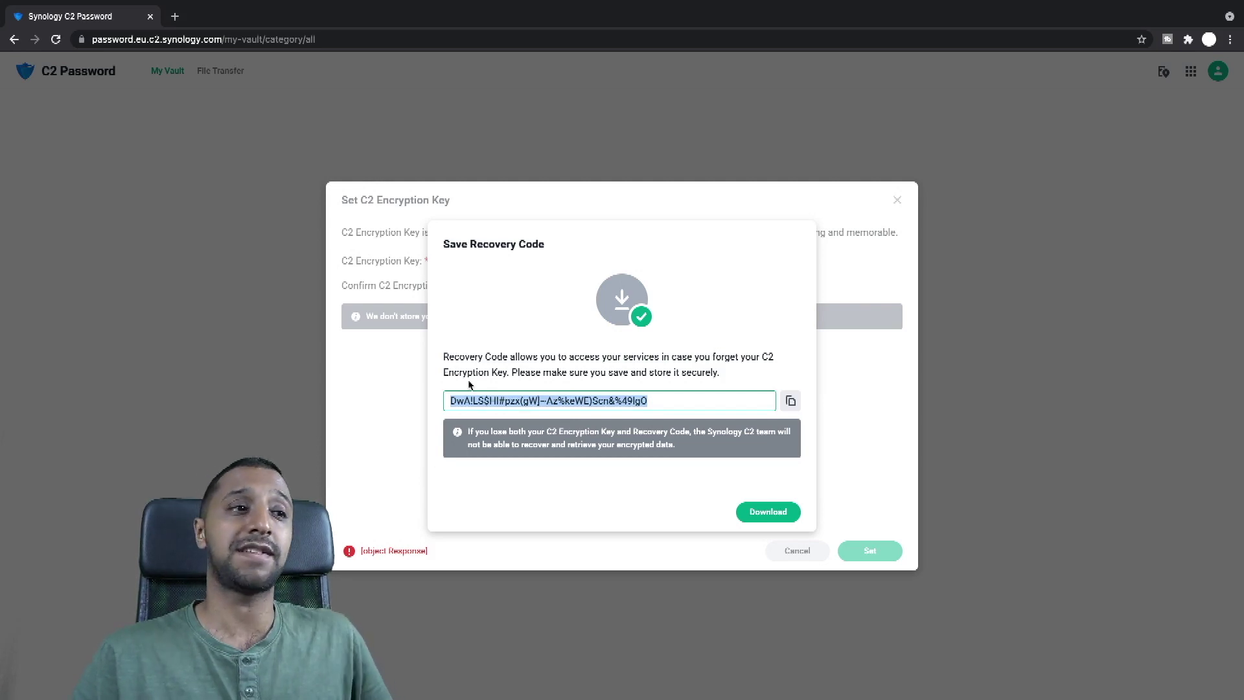
left_click(790, 401)
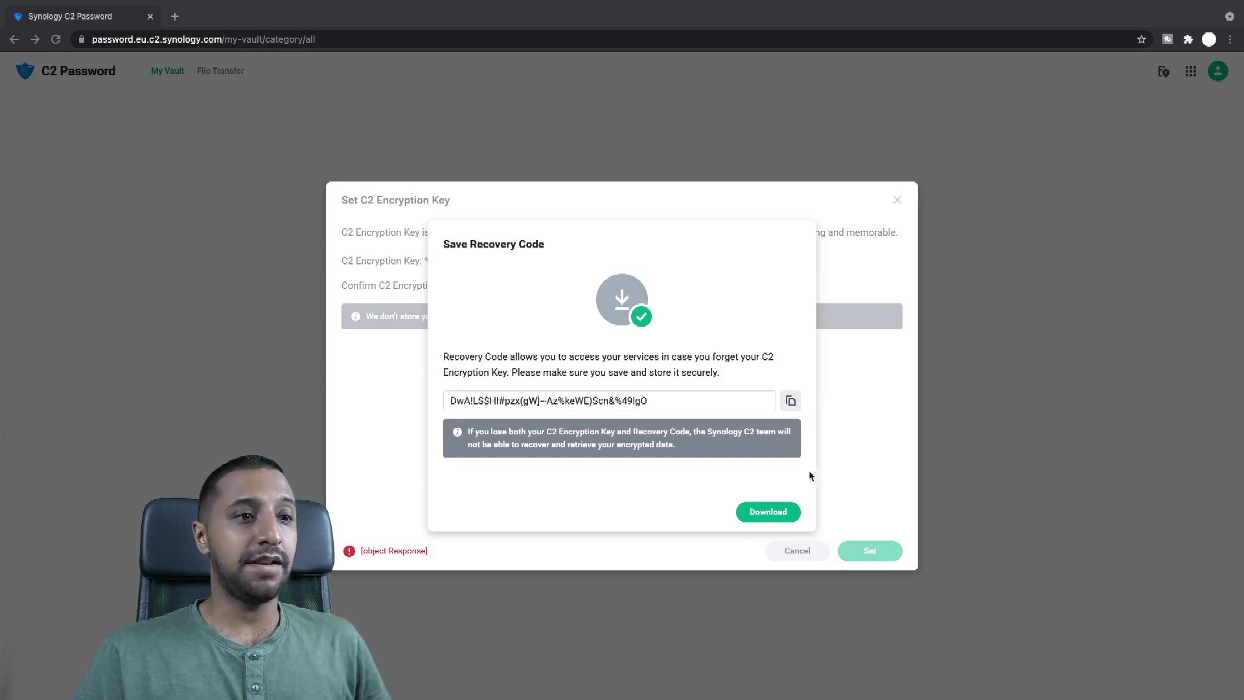
left_click(768, 513)
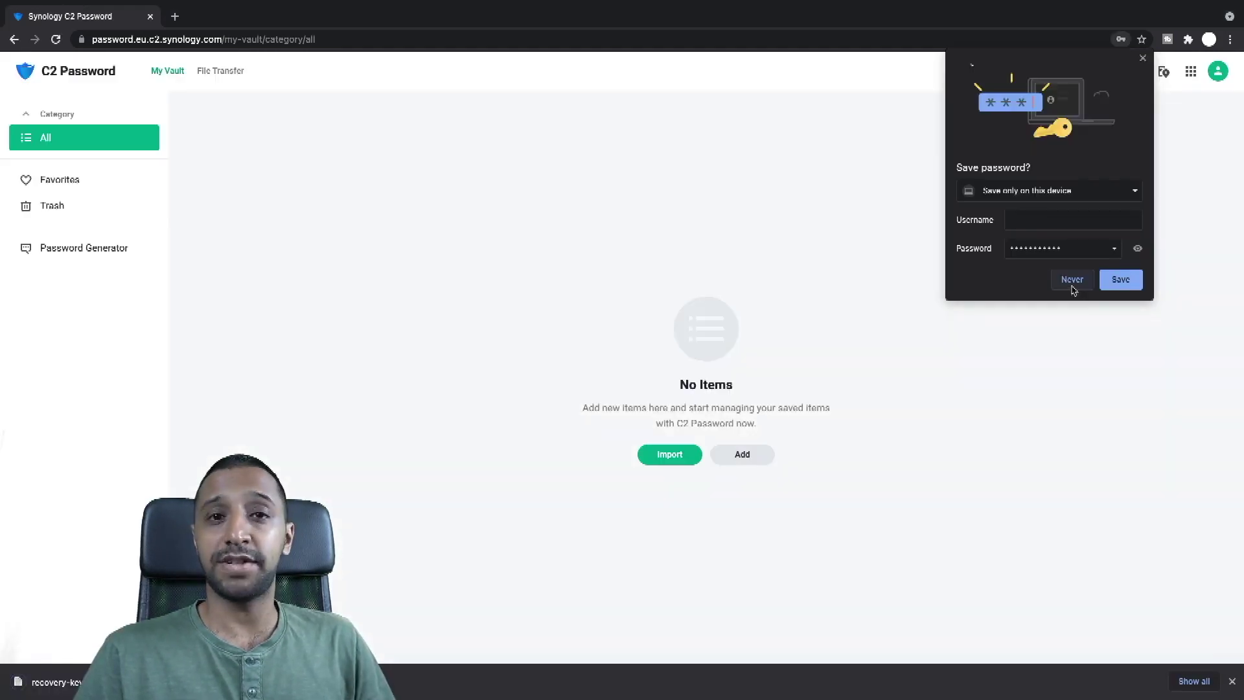
Step: Decline Chrome's password save, look at the account menu's Help, and bring up the item category picker
left_click(1072, 280)
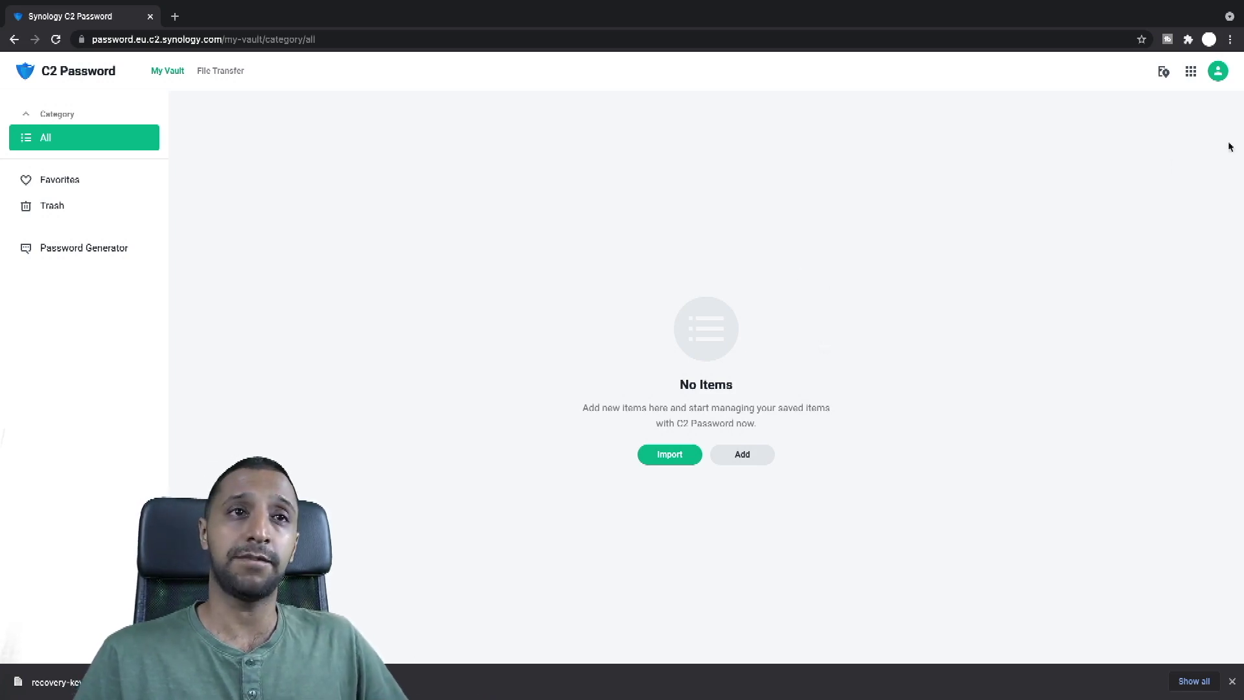
left_click(1218, 71)
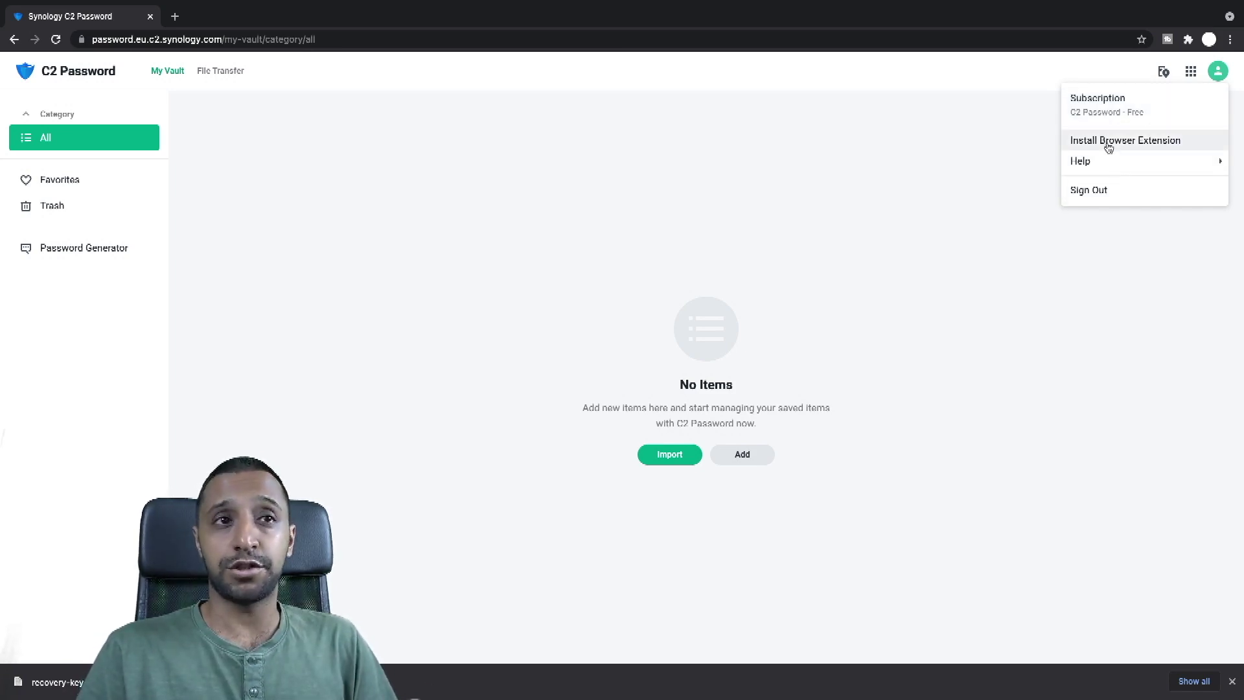
mouse_move(1118, 163)
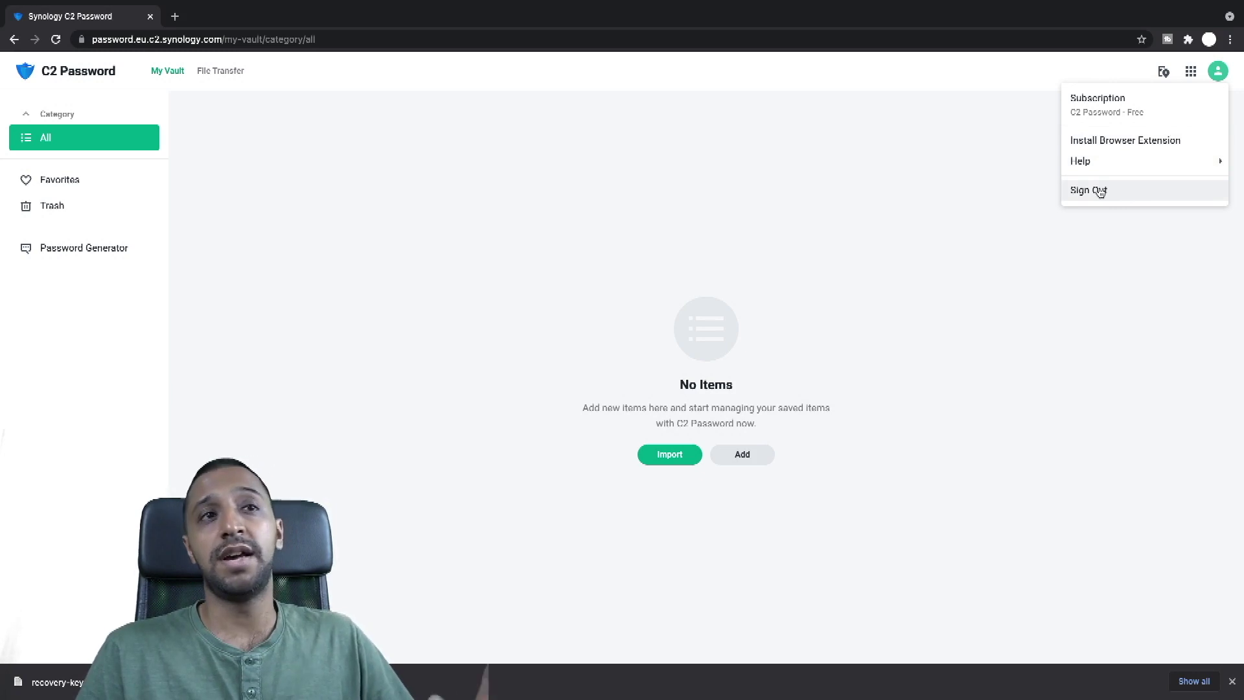
left_click(814, 214)
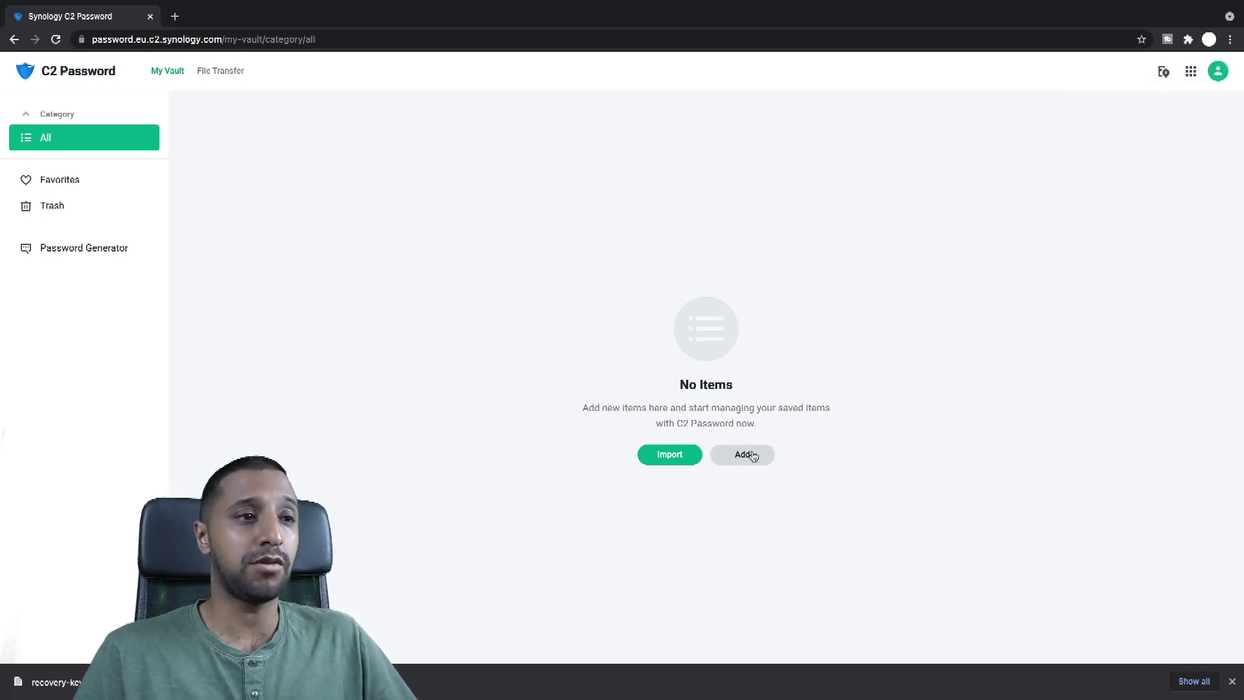
left_click(750, 453)
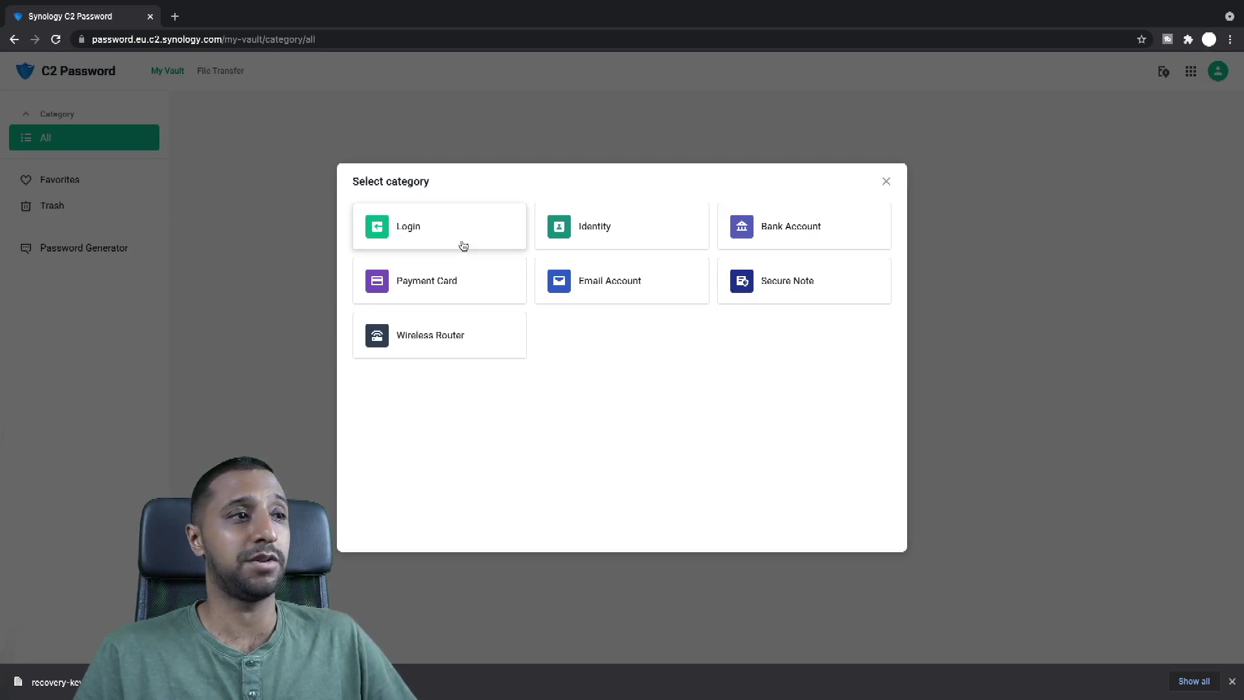
Step: Create a Login item named 'C2Password Demo' with a username and password
left_click(885, 182)
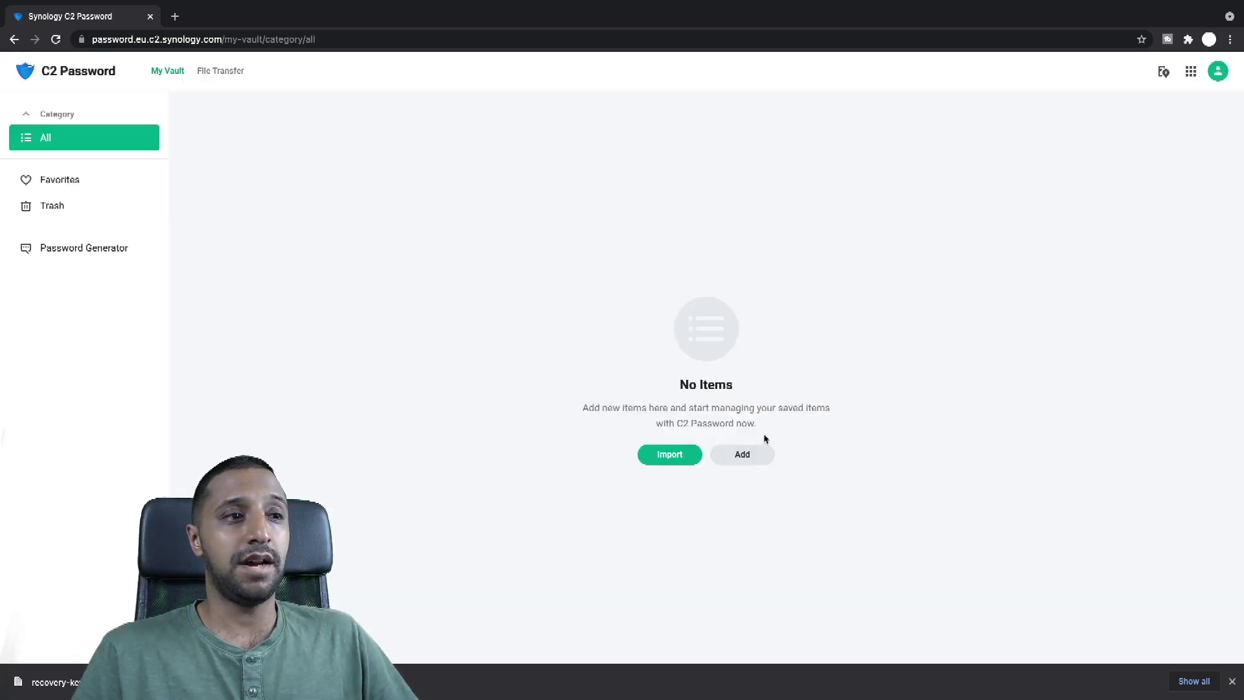
left_click(751, 455)
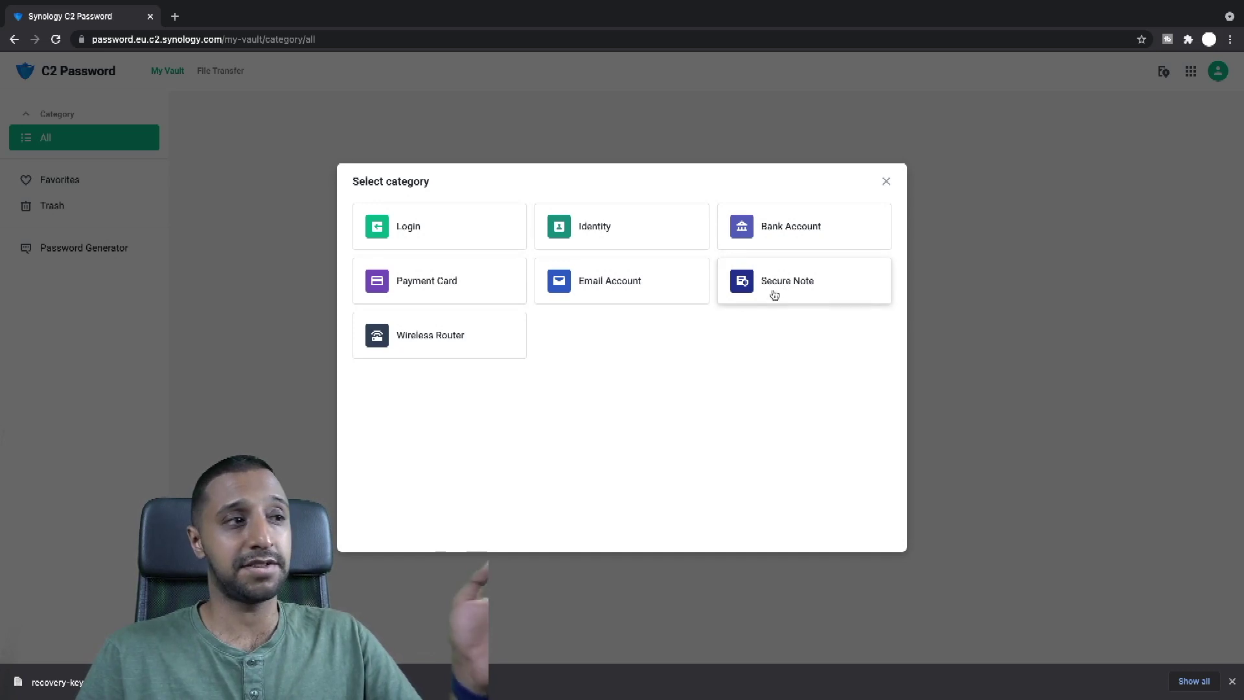
left_click(461, 234)
left_click(561, 220)
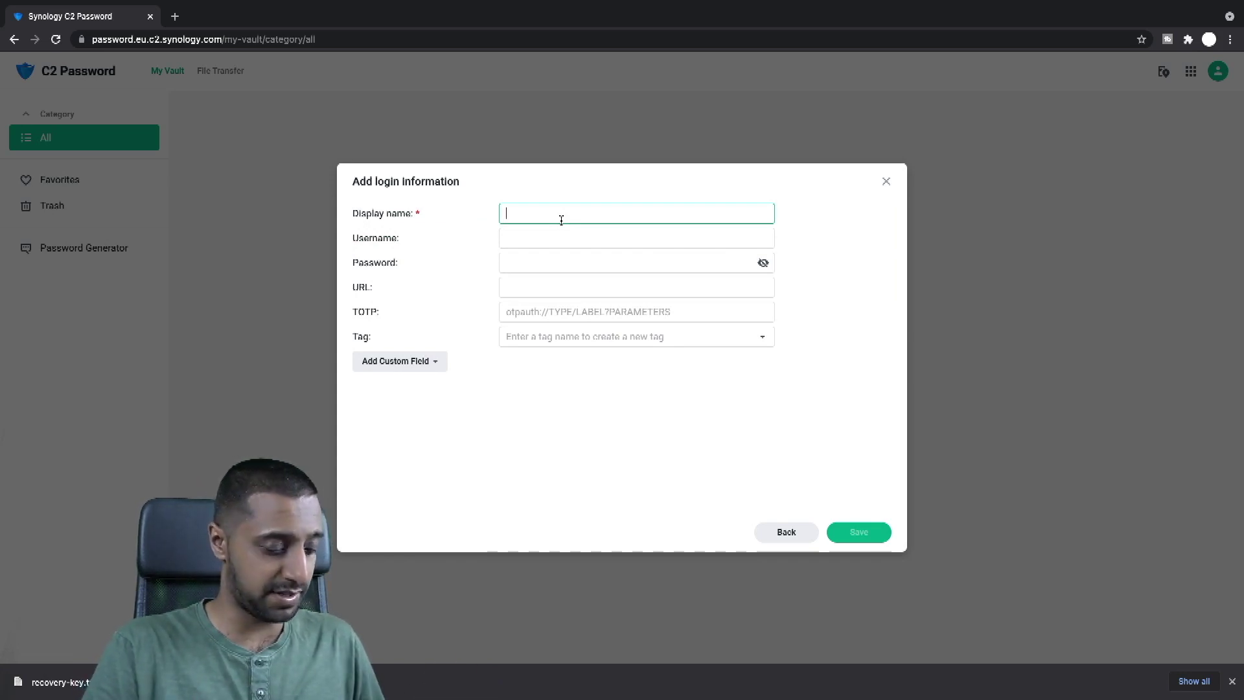
type("C2Password")
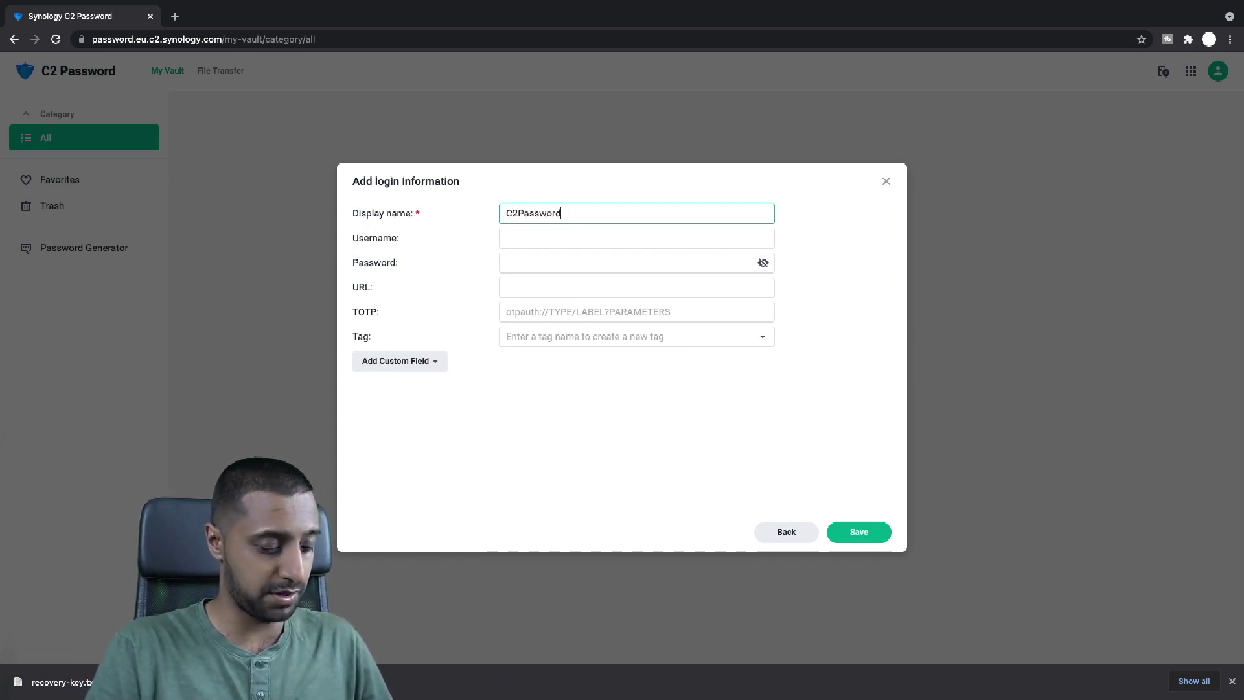
type(" Demo")
key("Tab")
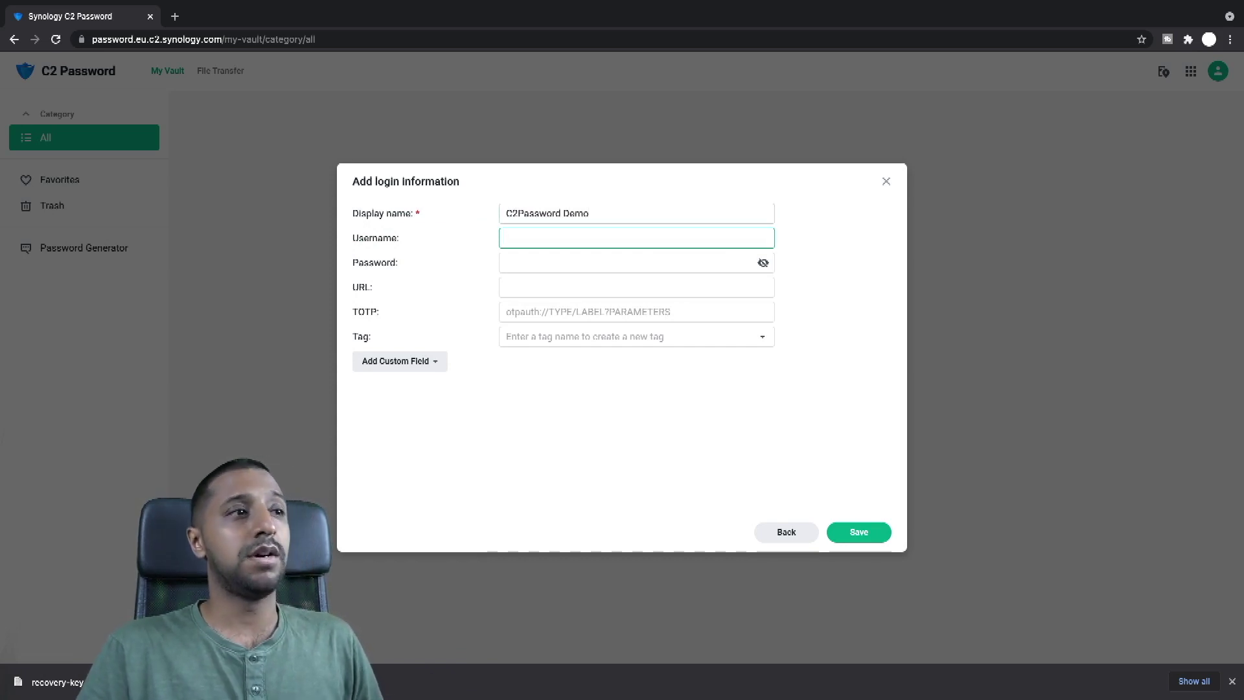
type("In")
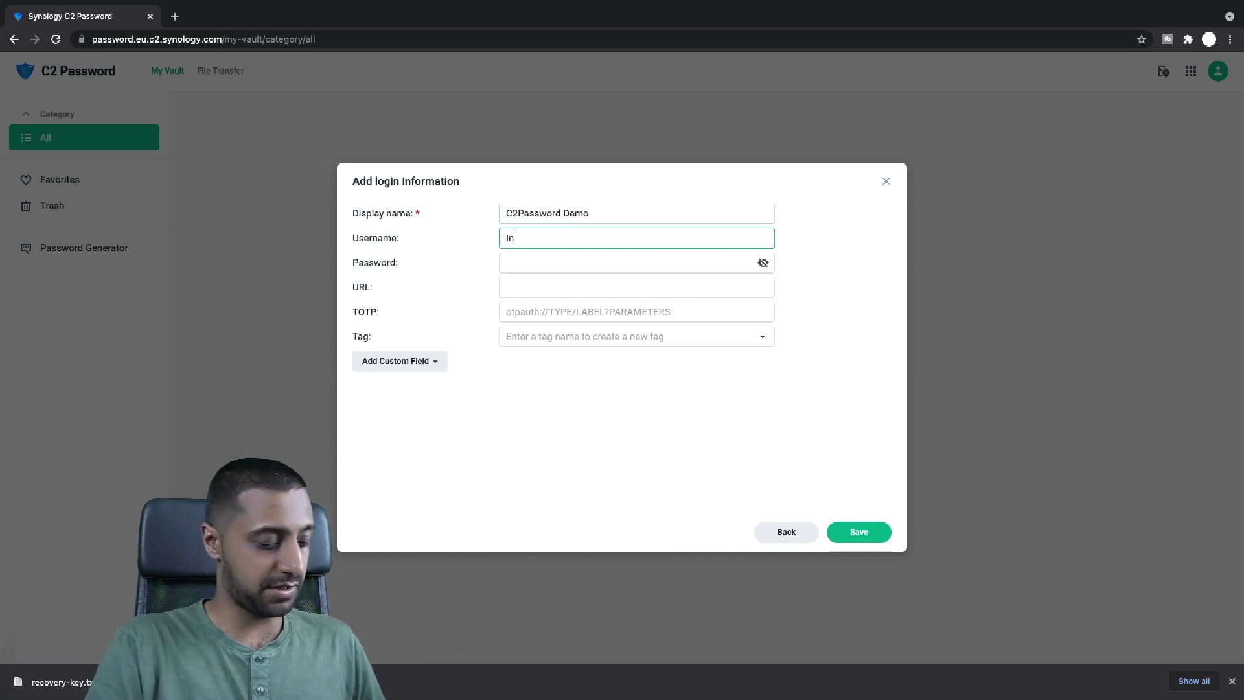
type("sideWire")
key("Tab")
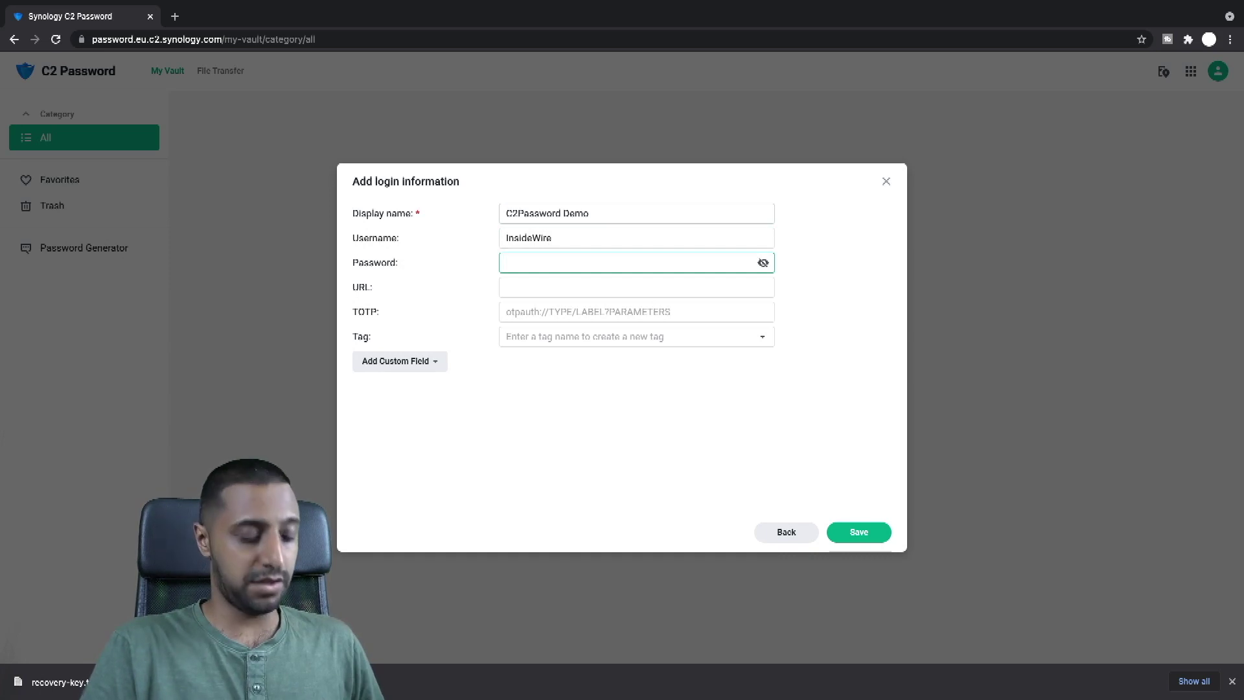
type("••••••")
key("Tab")
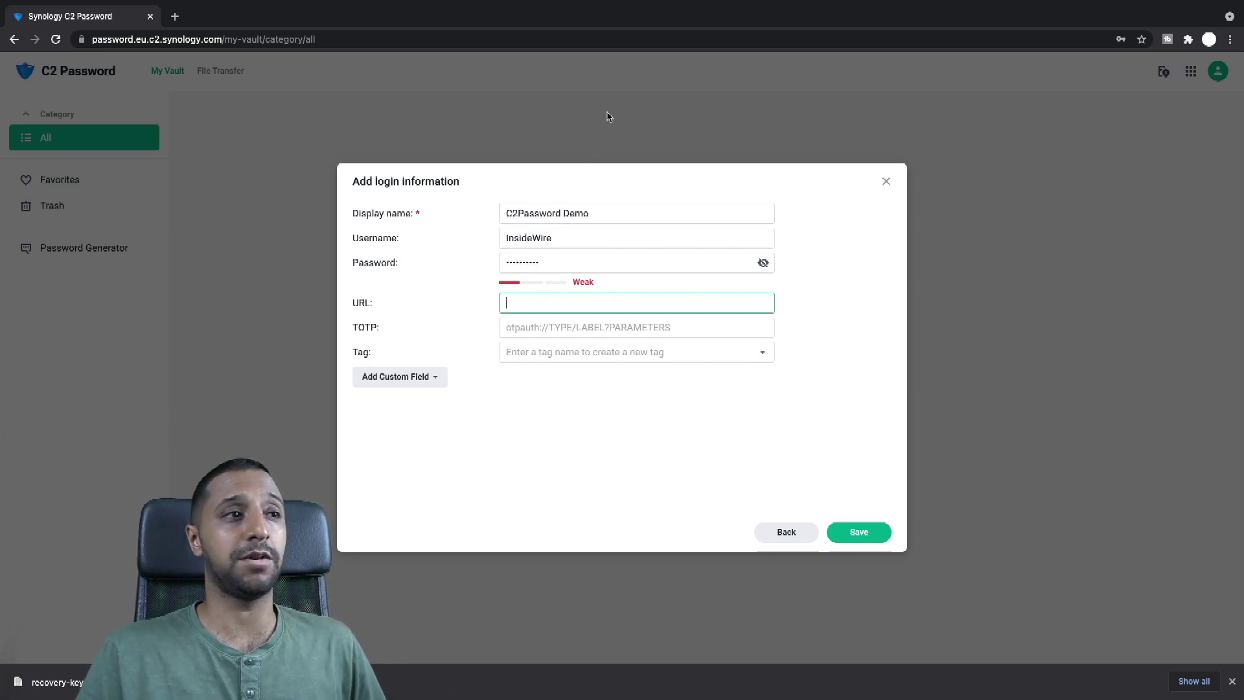
Step: Revise the login's password, add its YouTube URL, review tags and custom fields, then save
left_click(585, 261)
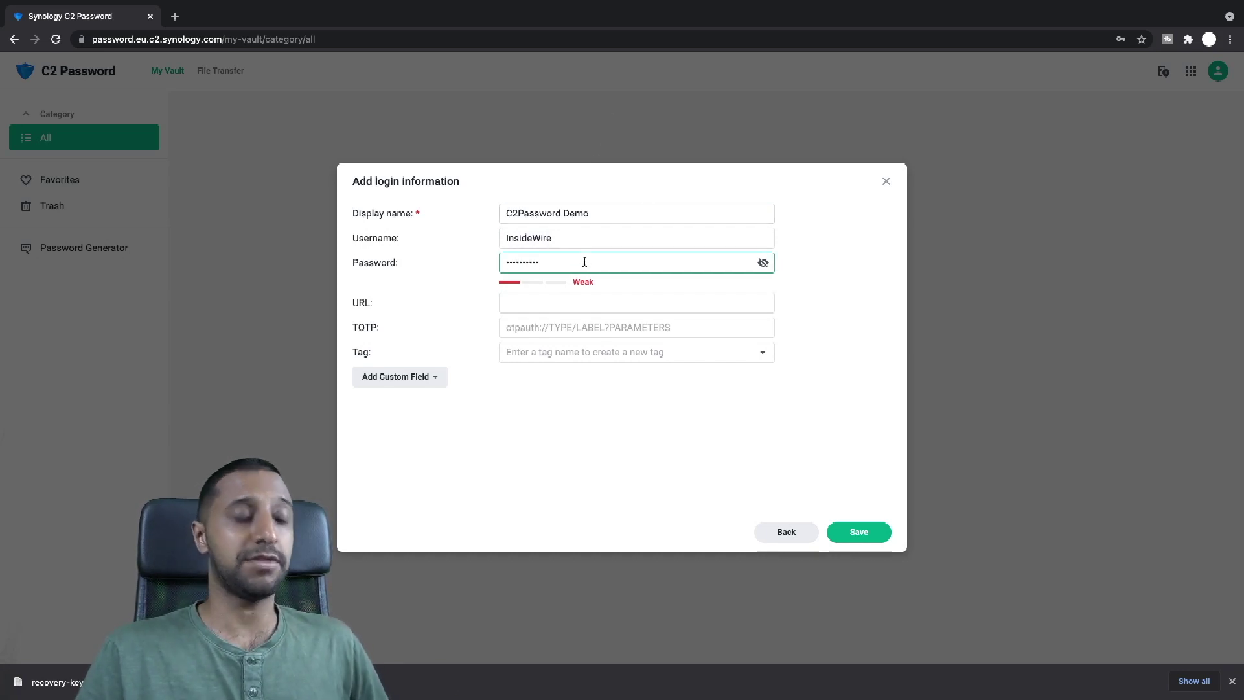
type("*******")
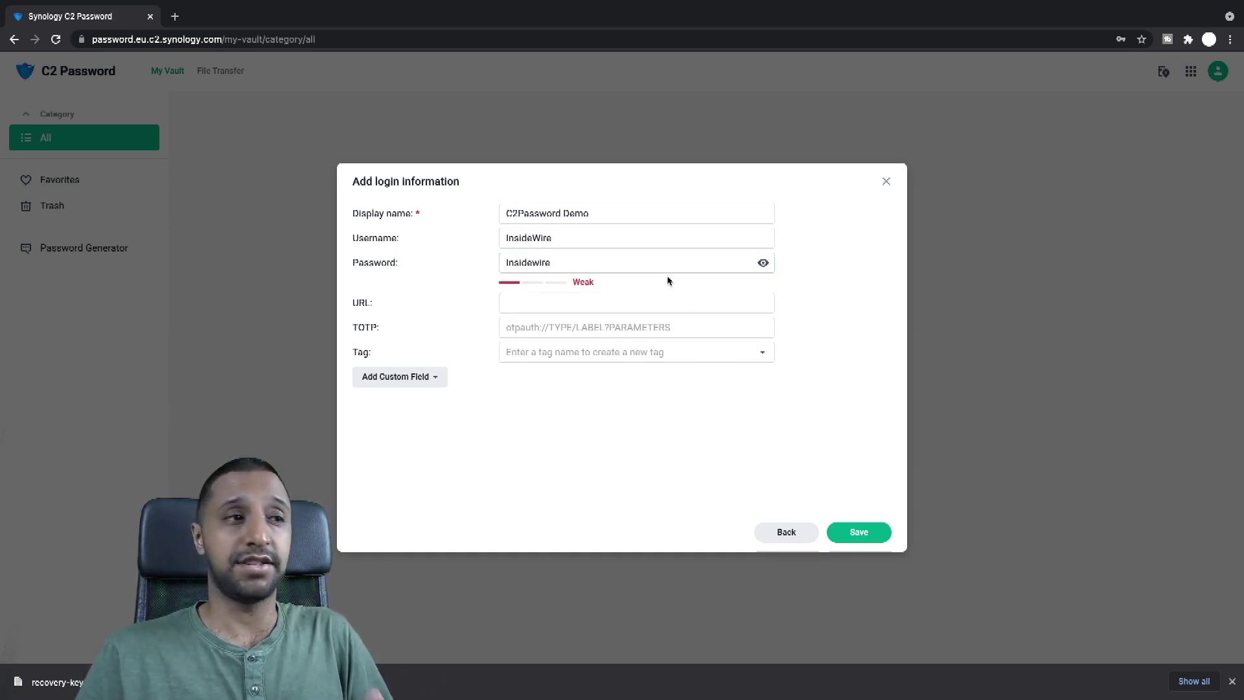
left_click(606, 302)
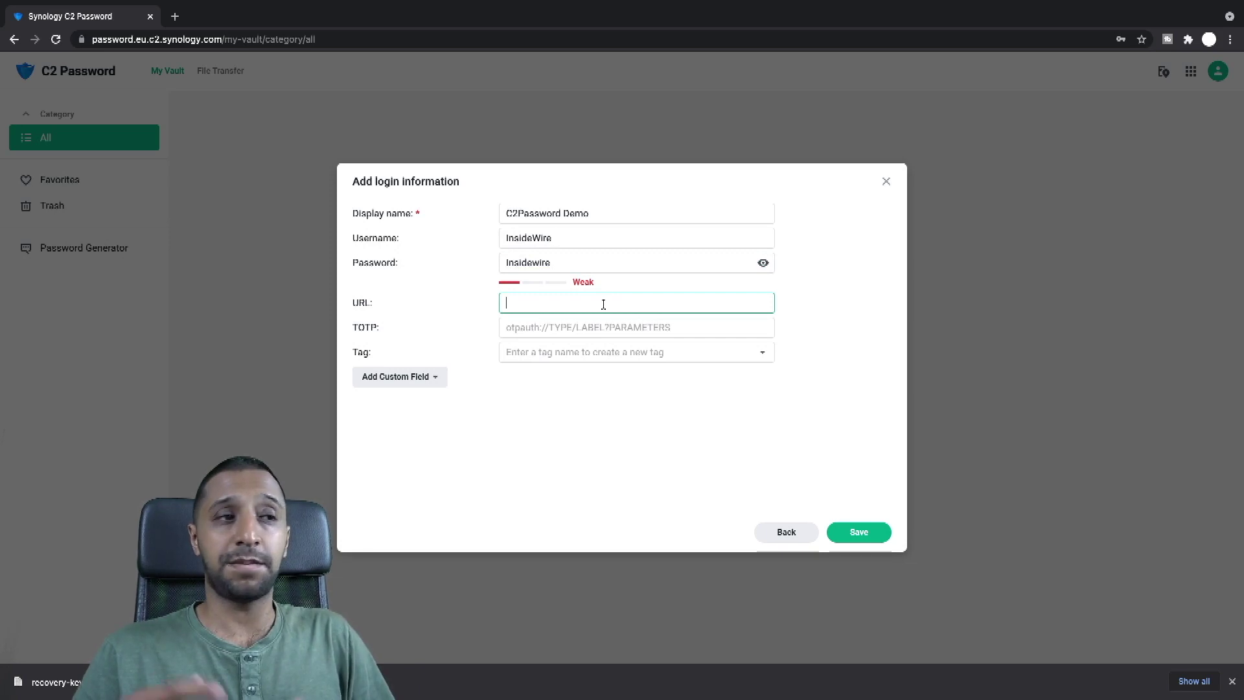
type("w")
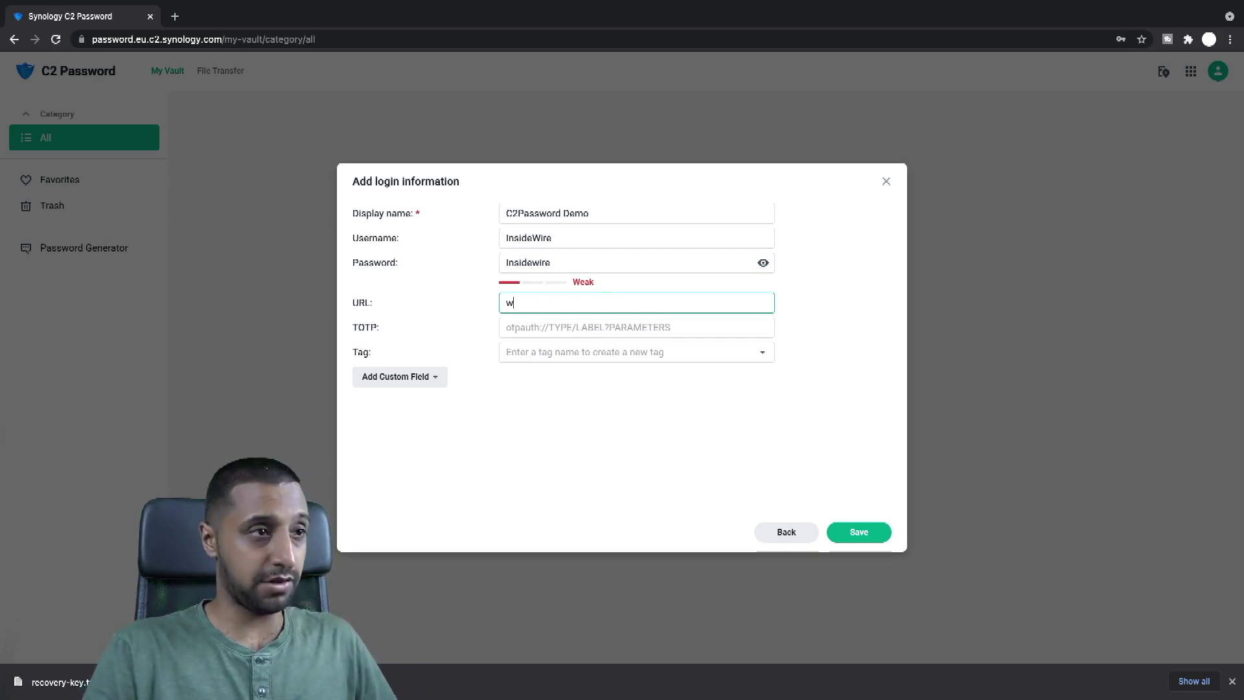
type("outube.com/")
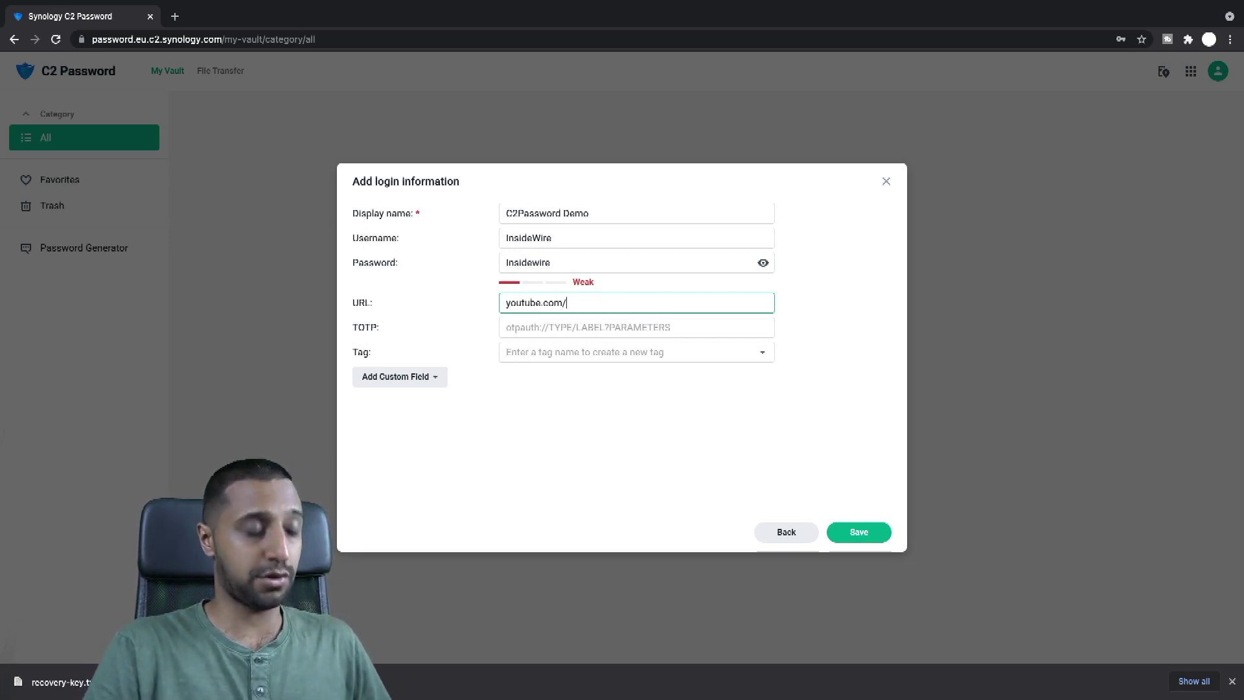
type("insidewire")
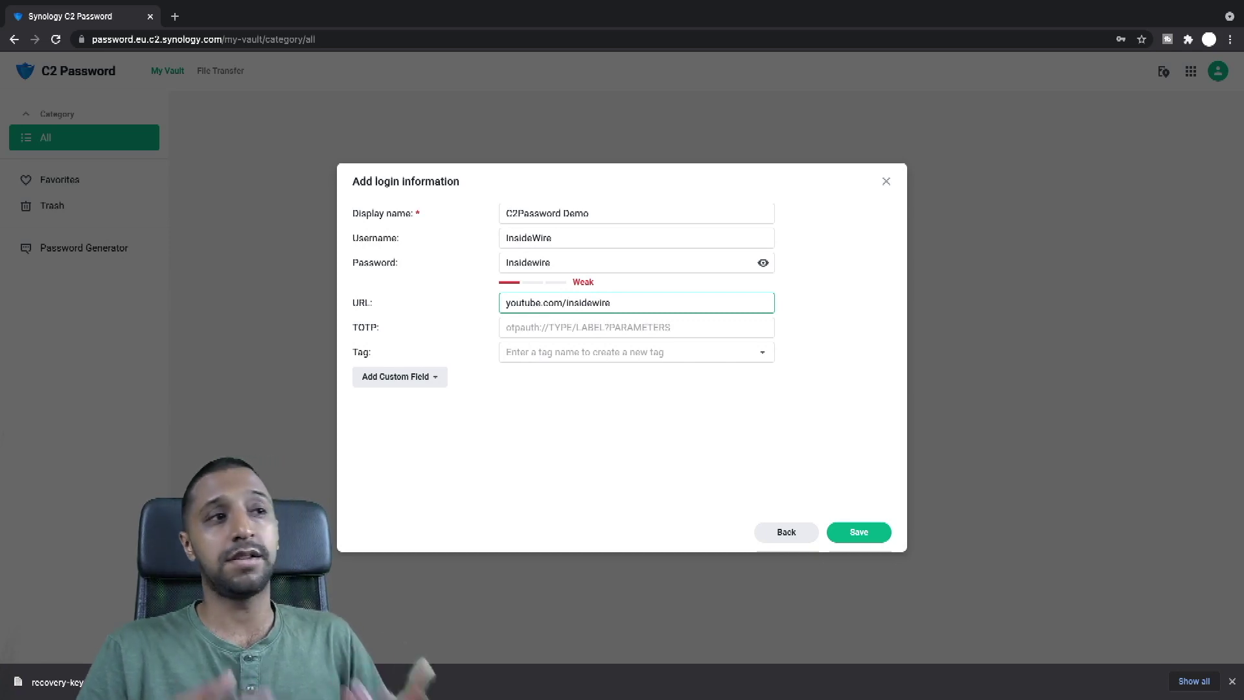
left_click(592, 327)
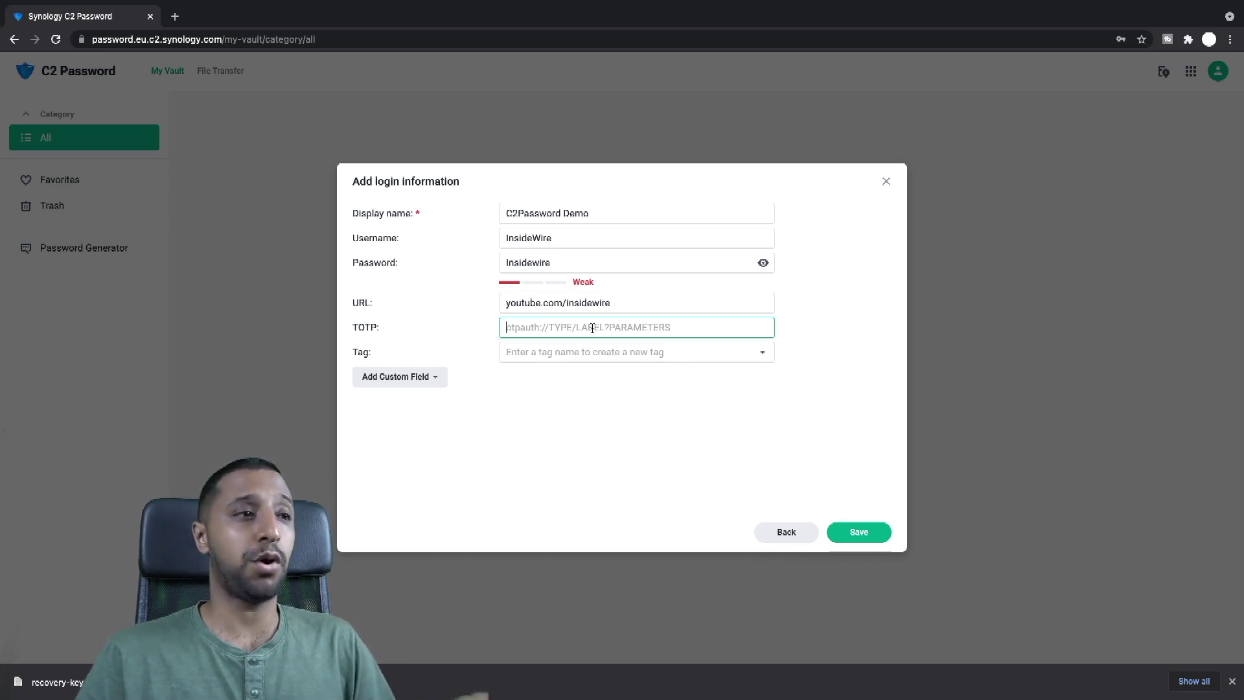
left_click(594, 353)
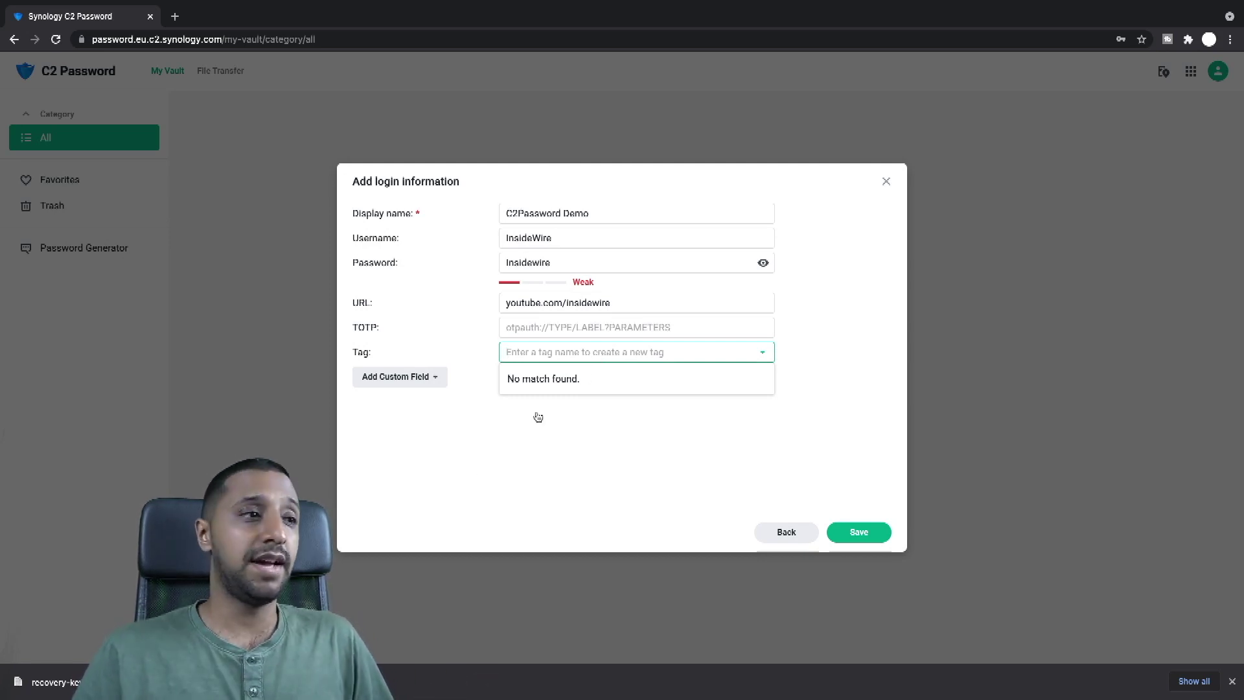
left_click(418, 379)
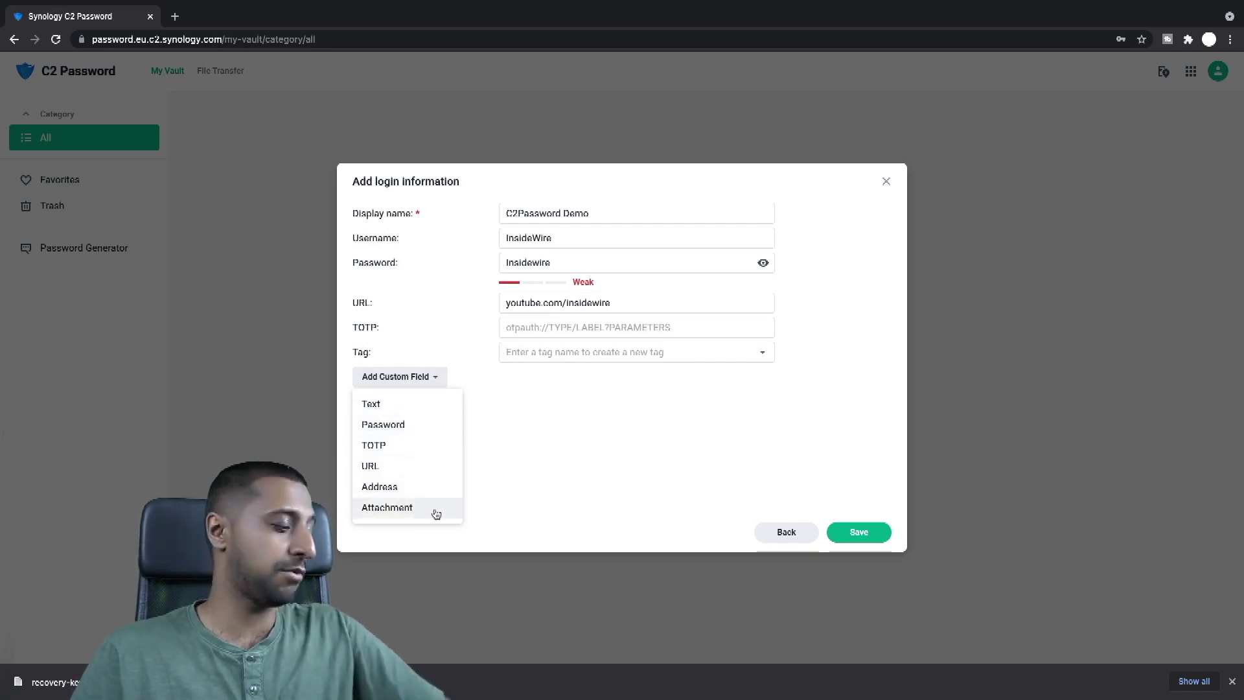
left_click(871, 537)
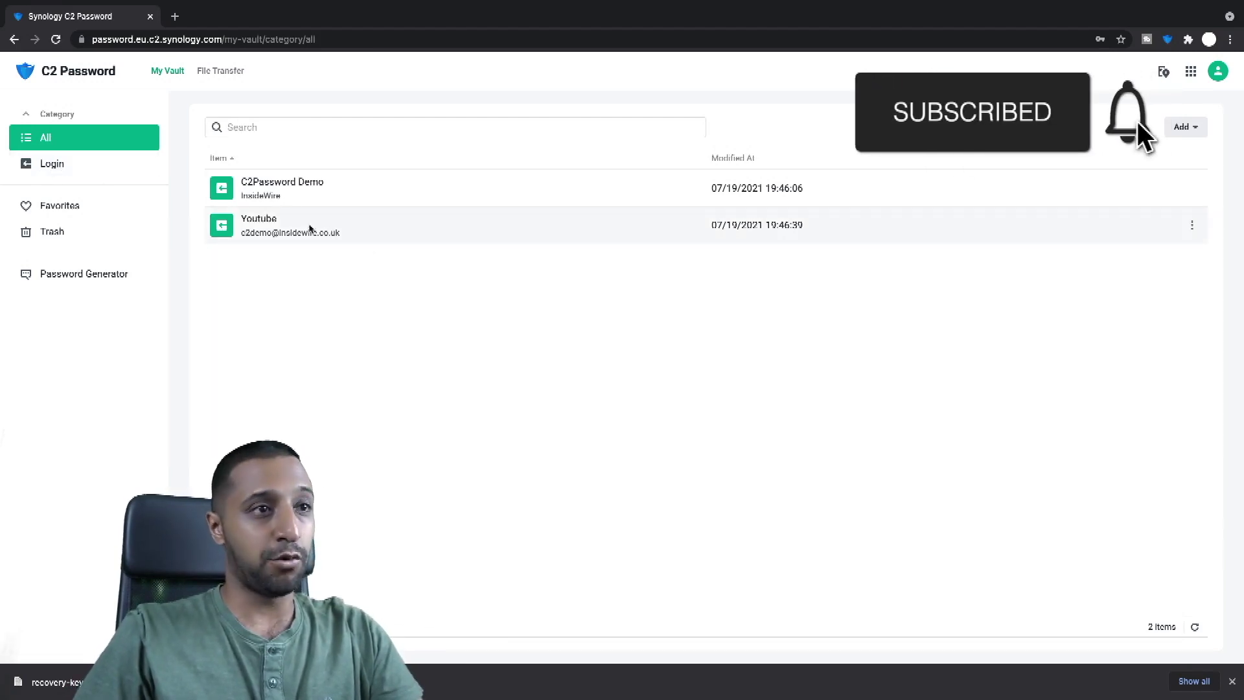
Step: Fill a new Email Account form with display name 'Gmail', the e-mail address and a password
left_click(1182, 127)
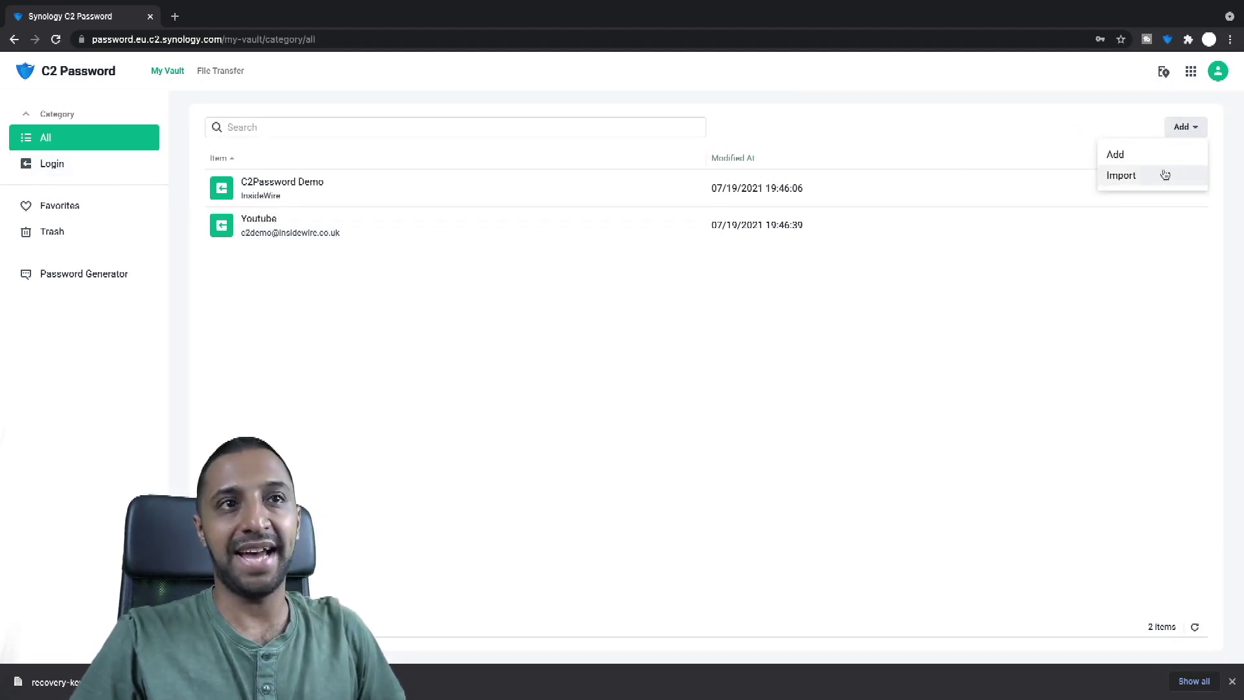
left_click(1125, 161)
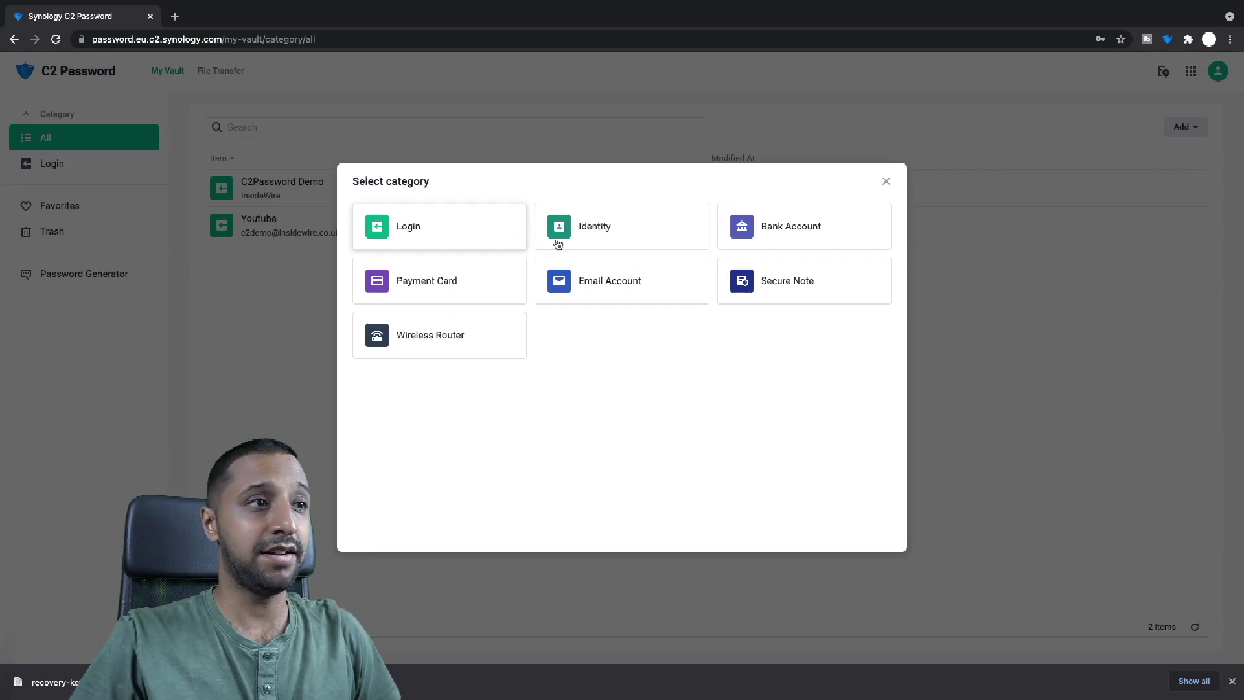
left_click(606, 285)
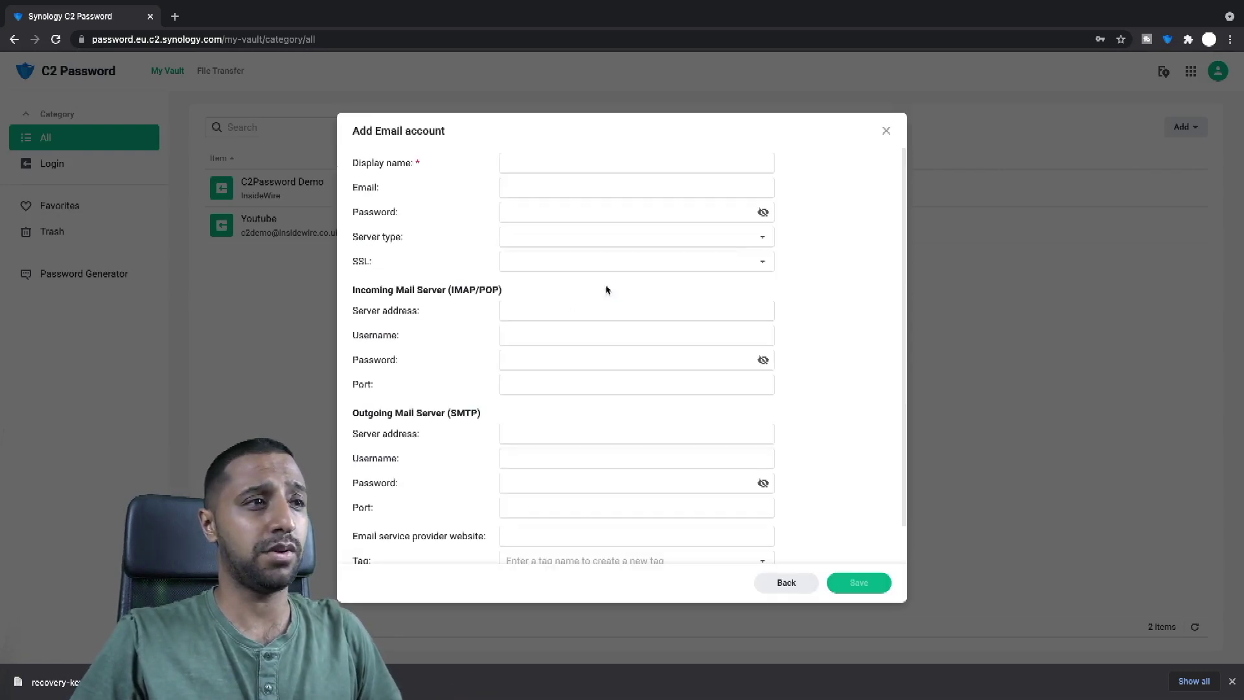
left_click(534, 164)
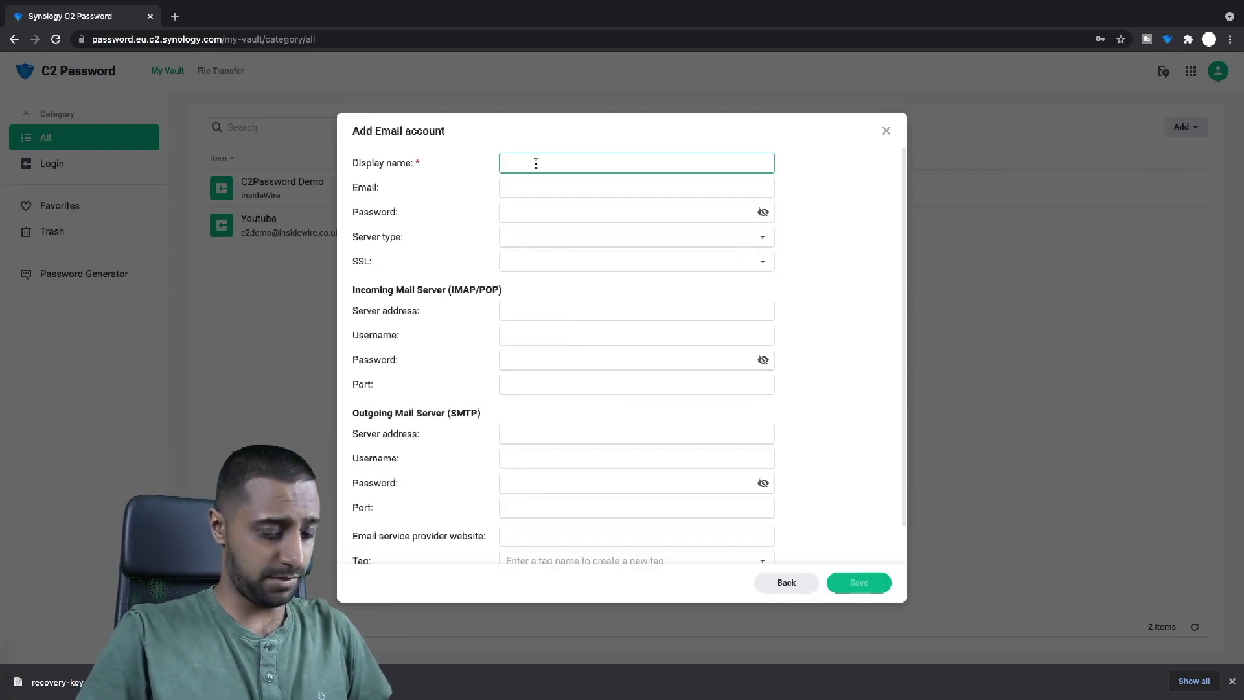
type("Gmail")
key("Tab")
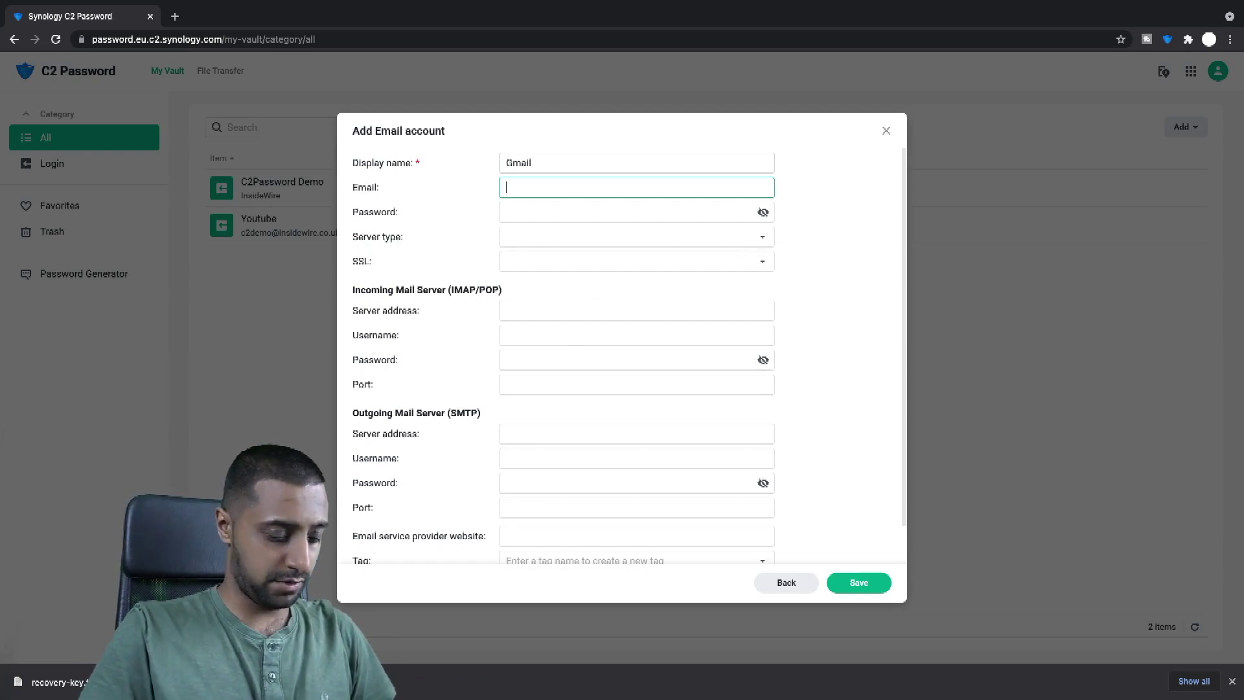
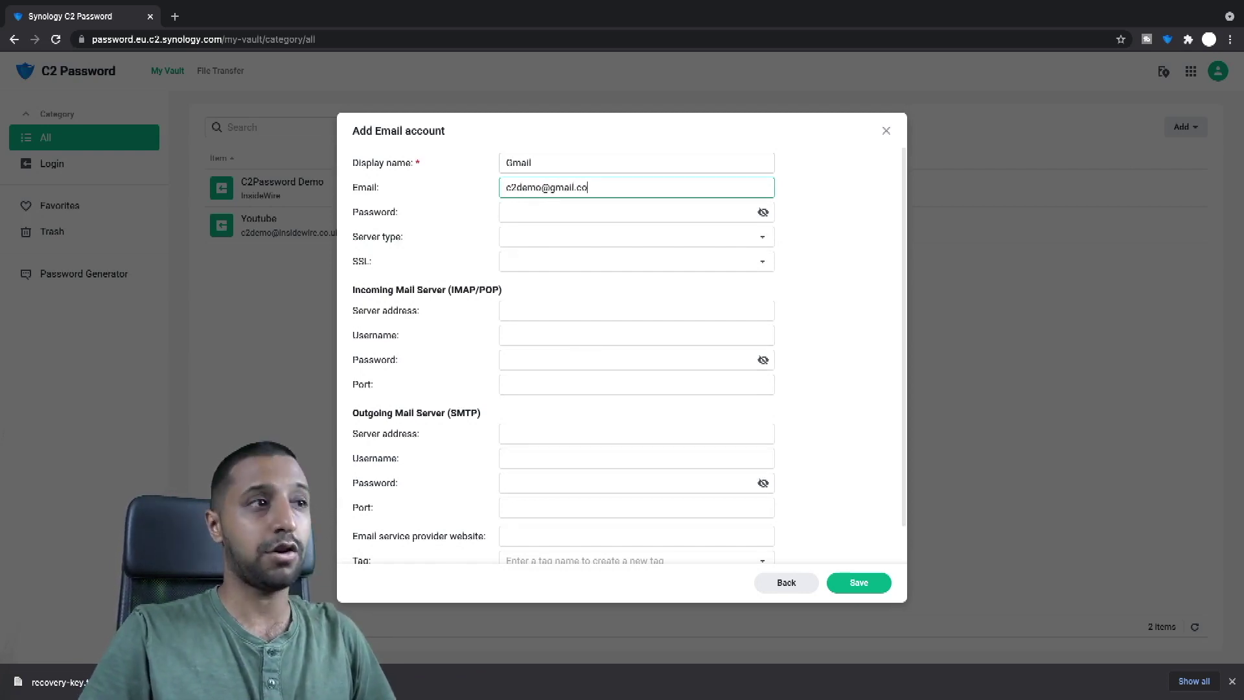
key("Tab")
type("••")
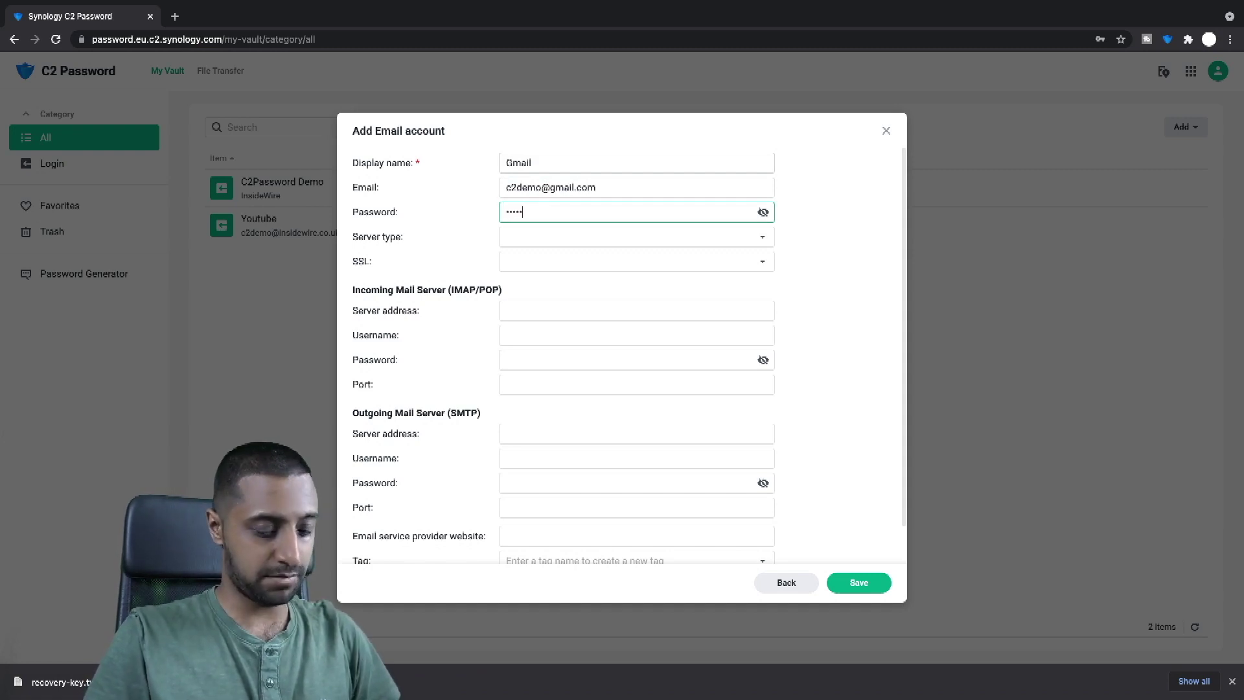
key("Tab")
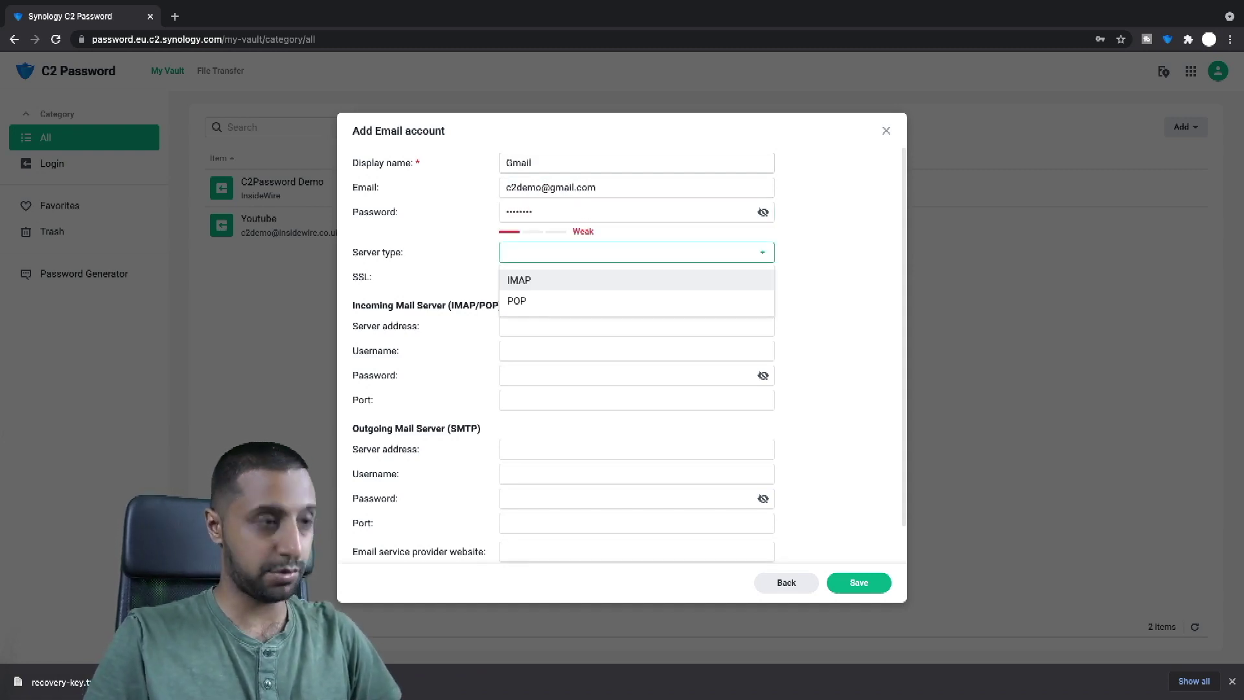
left_click(836, 391)
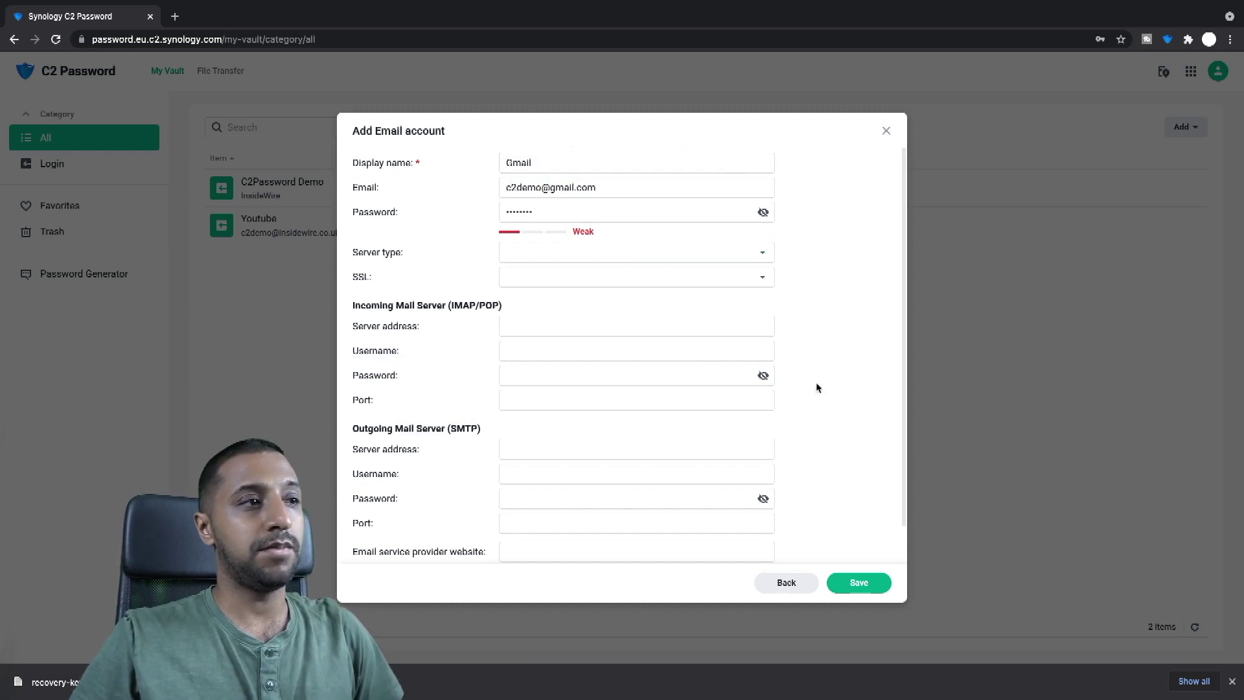
Step: Save the Gmail account entry, then browse the Login, All and Favorites views
left_click(850, 586)
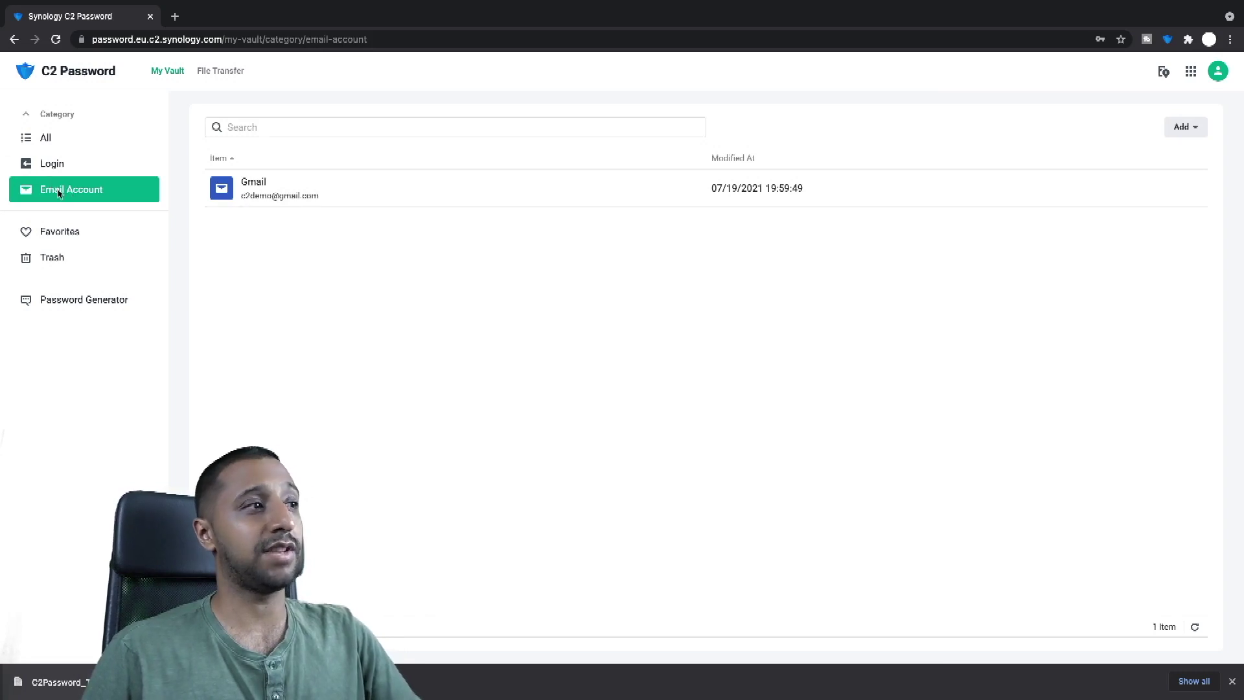
left_click(55, 167)
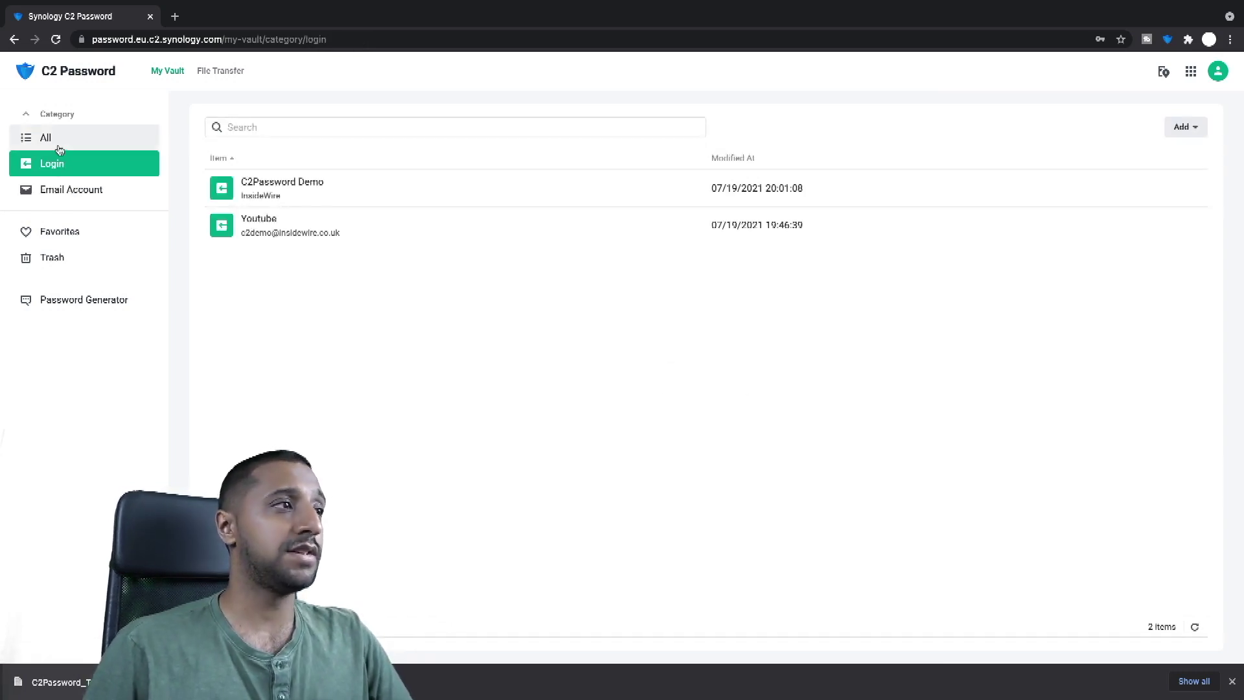
left_click(55, 138)
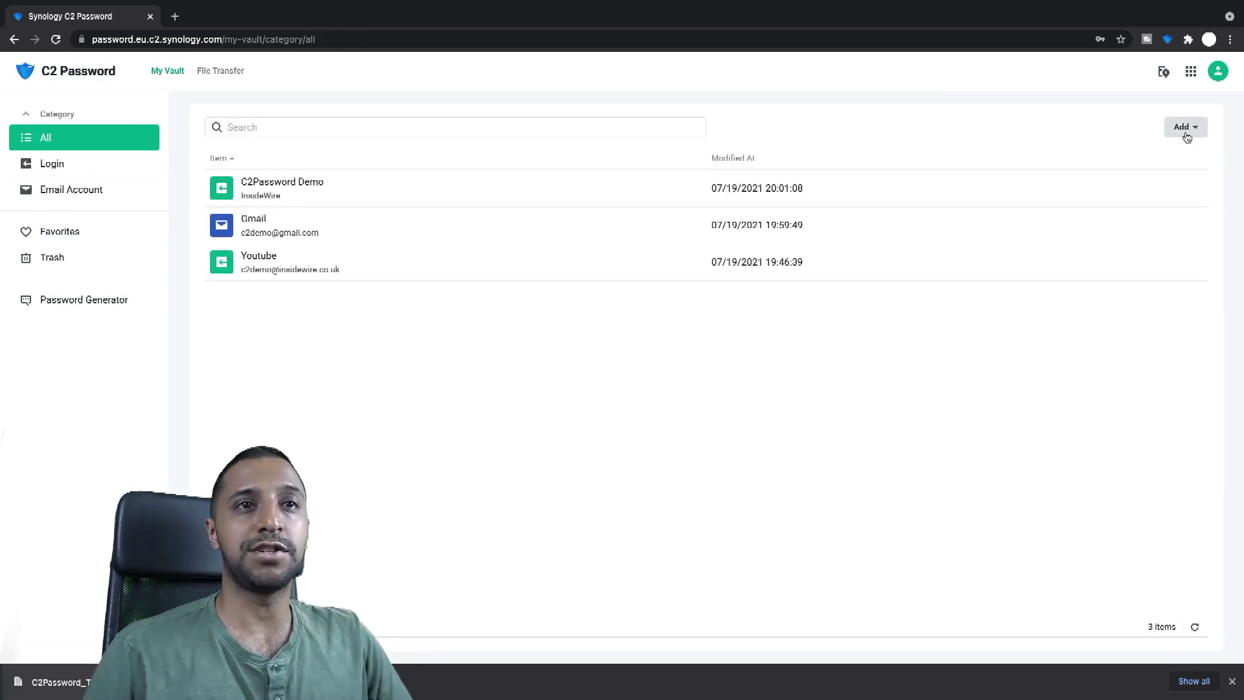
left_click(1185, 135)
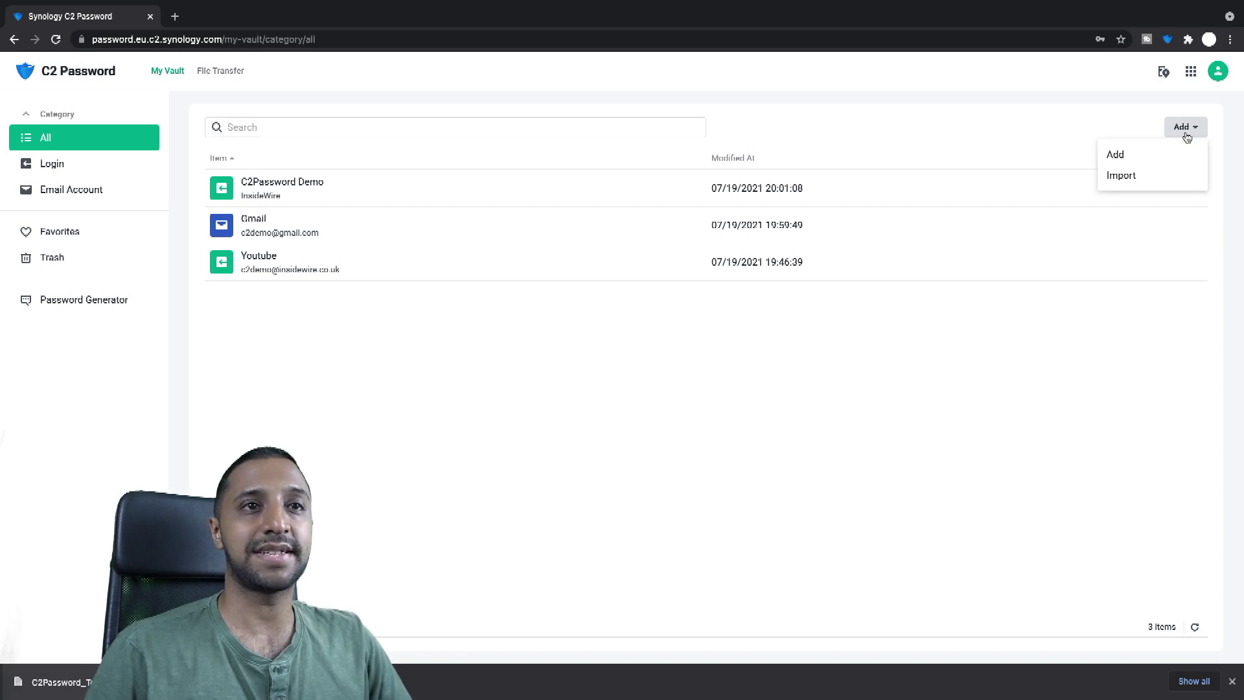
left_click(1115, 158)
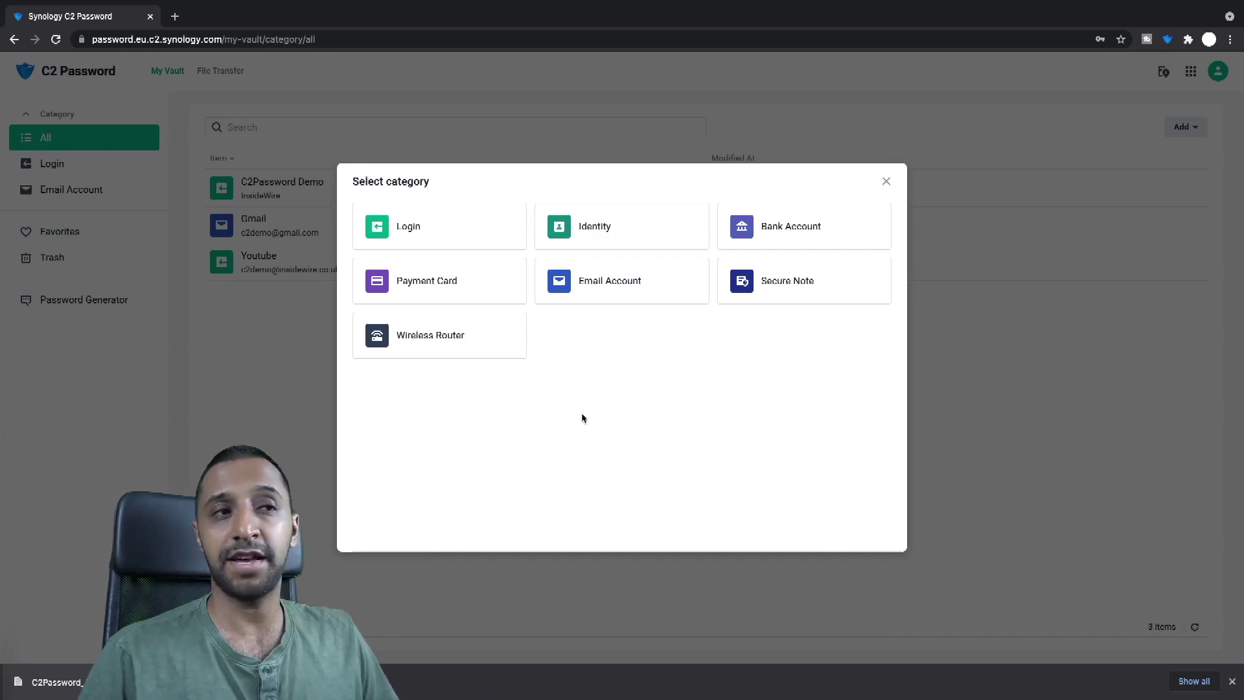
left_click(886, 181)
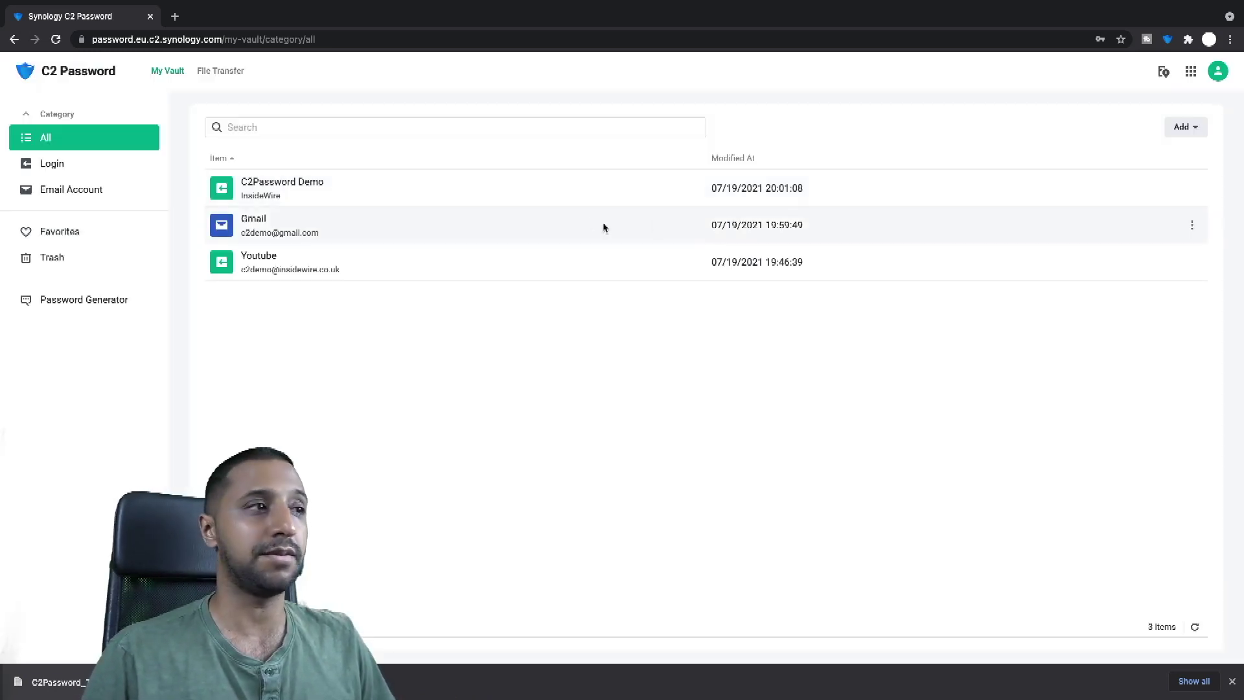
left_click(79, 238)
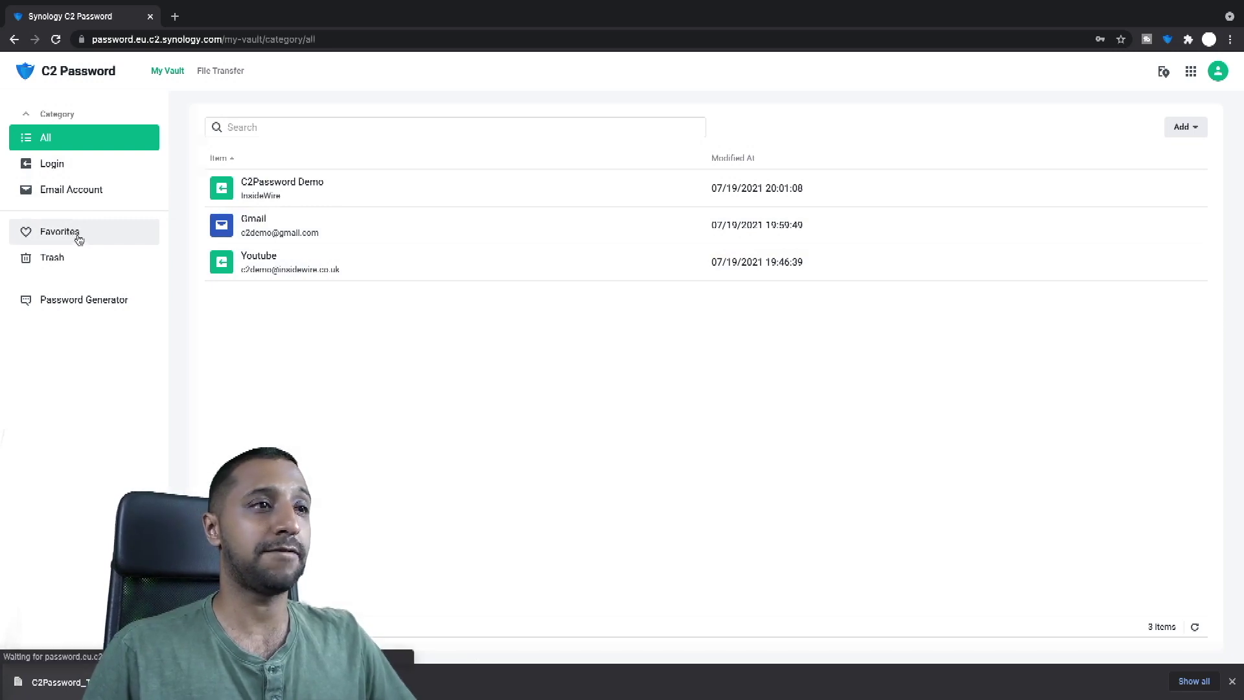
Step: Mark the C2Password Demo login as a favourite from the All items list
left_click(49, 137)
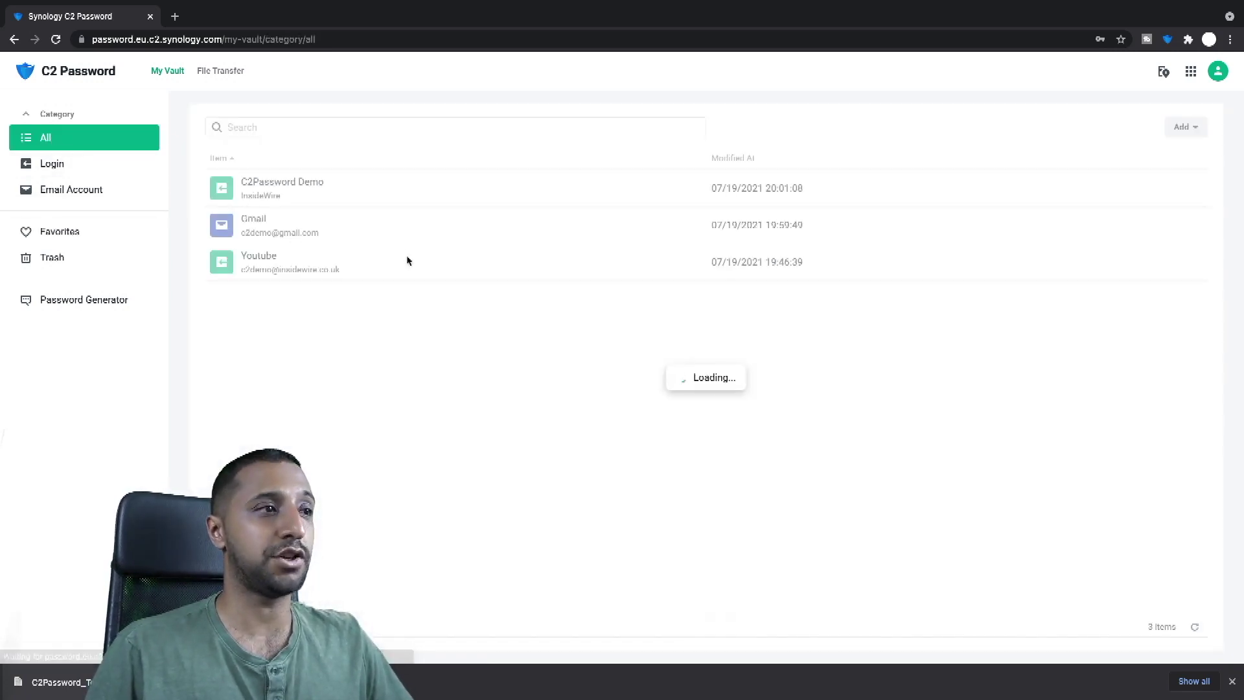
left_click(332, 185)
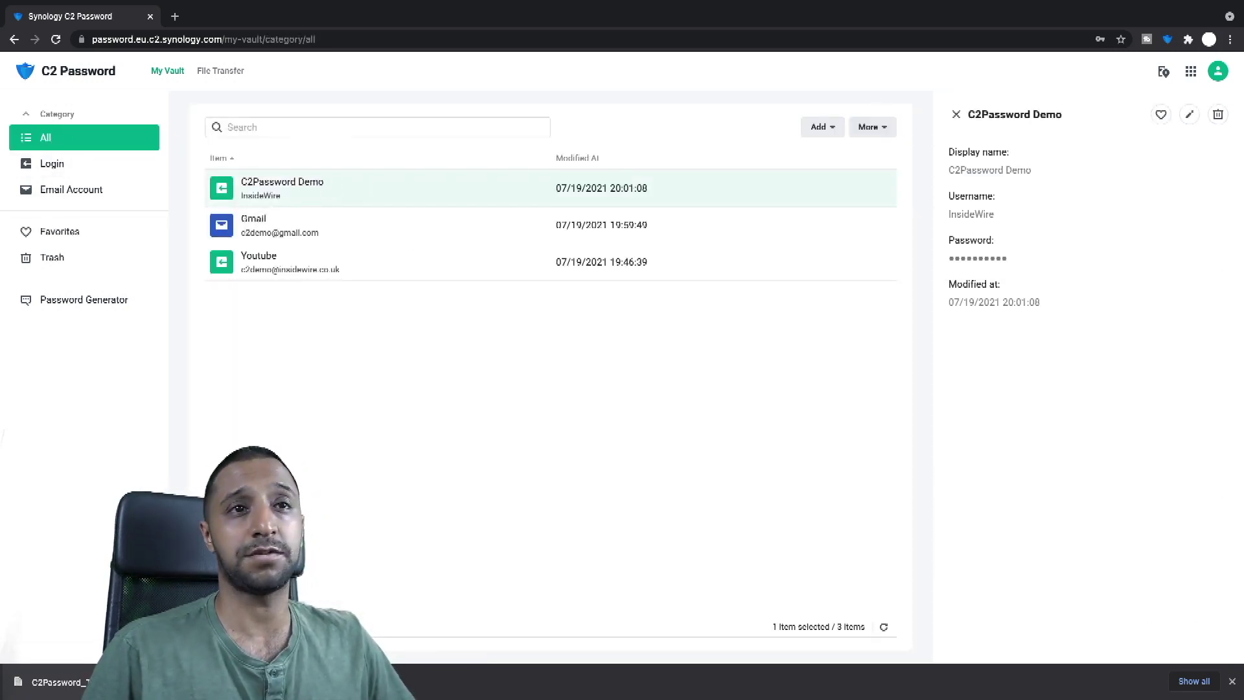
left_click(1161, 116)
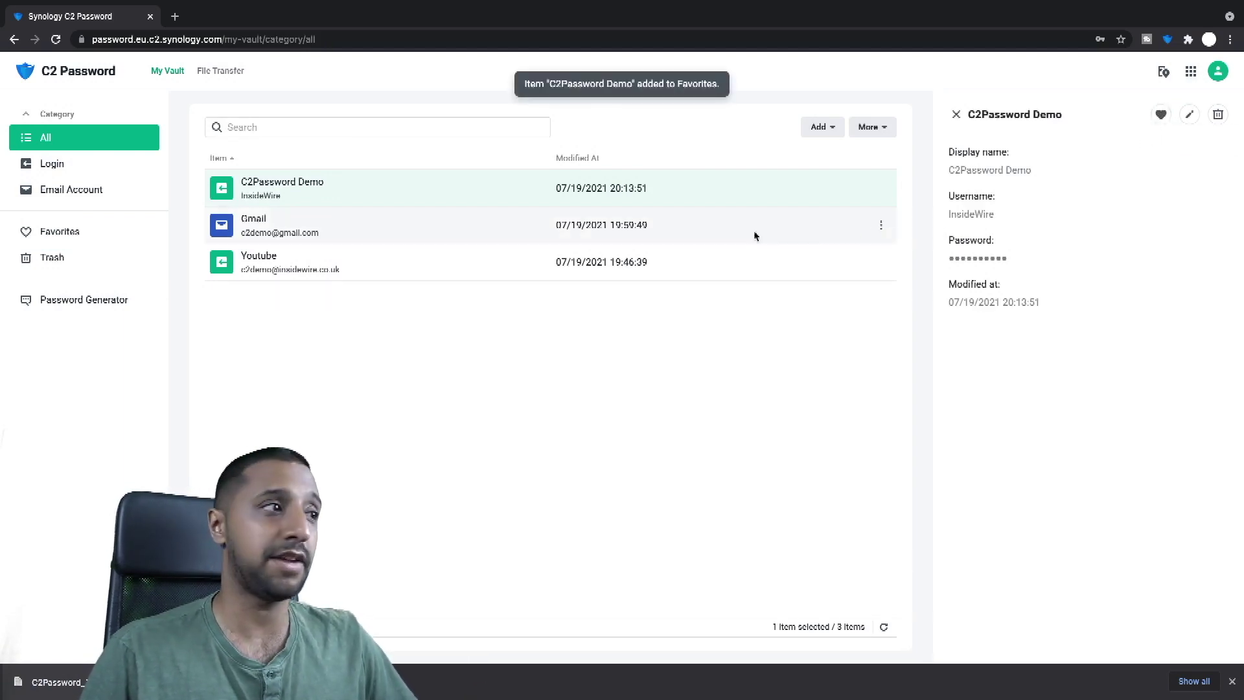
Step: Zoom in and review the Favorites and Trash lists, then return to All items
left_click(65, 231)
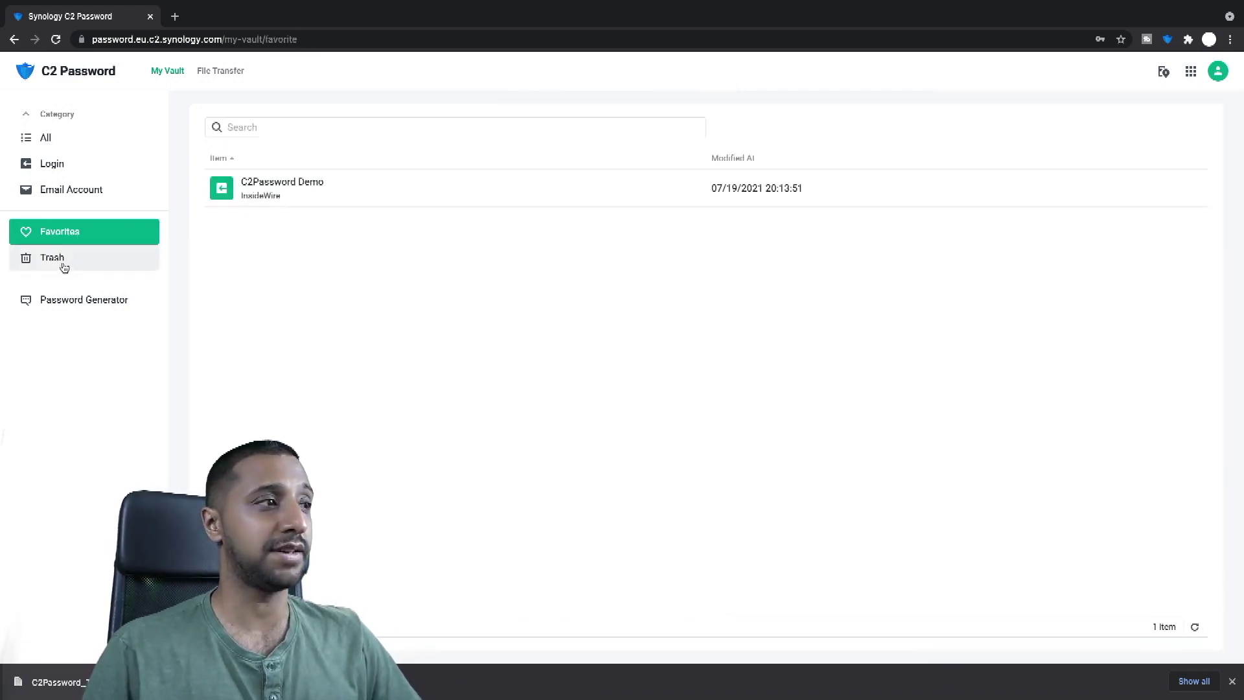
key("ctrl+plus")
key("ctrl+plus")
key("ctrl+plus")
left_click(97, 363)
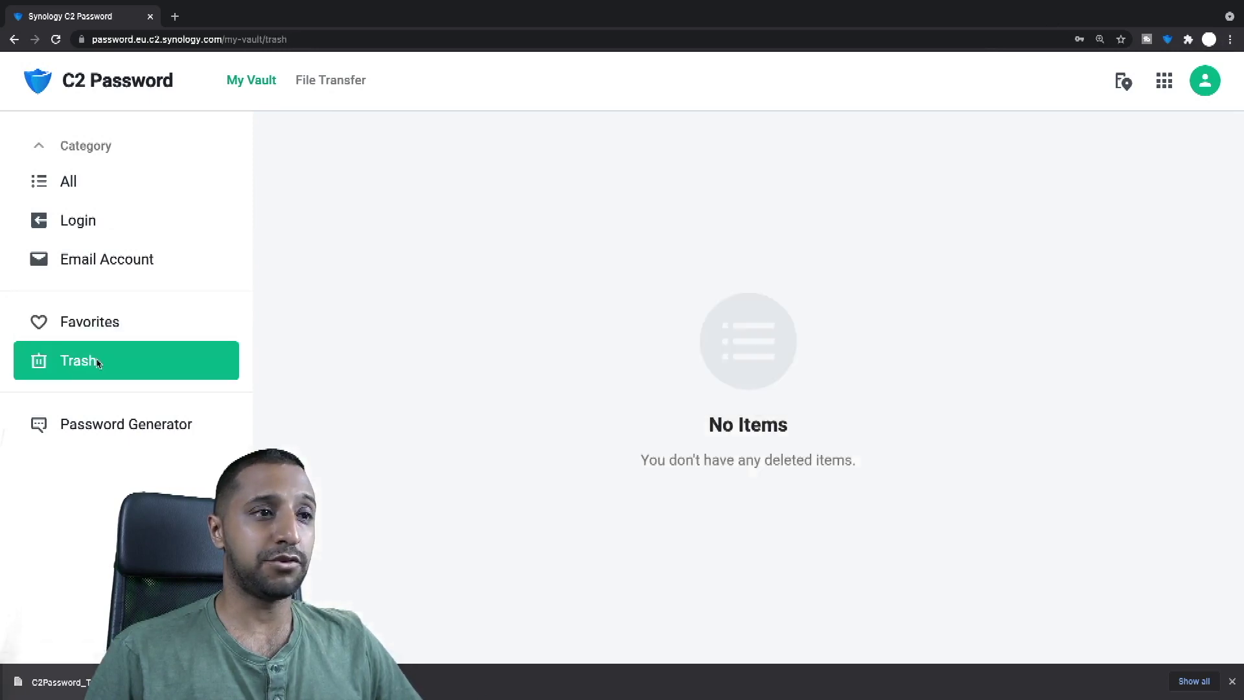
left_click(49, 190)
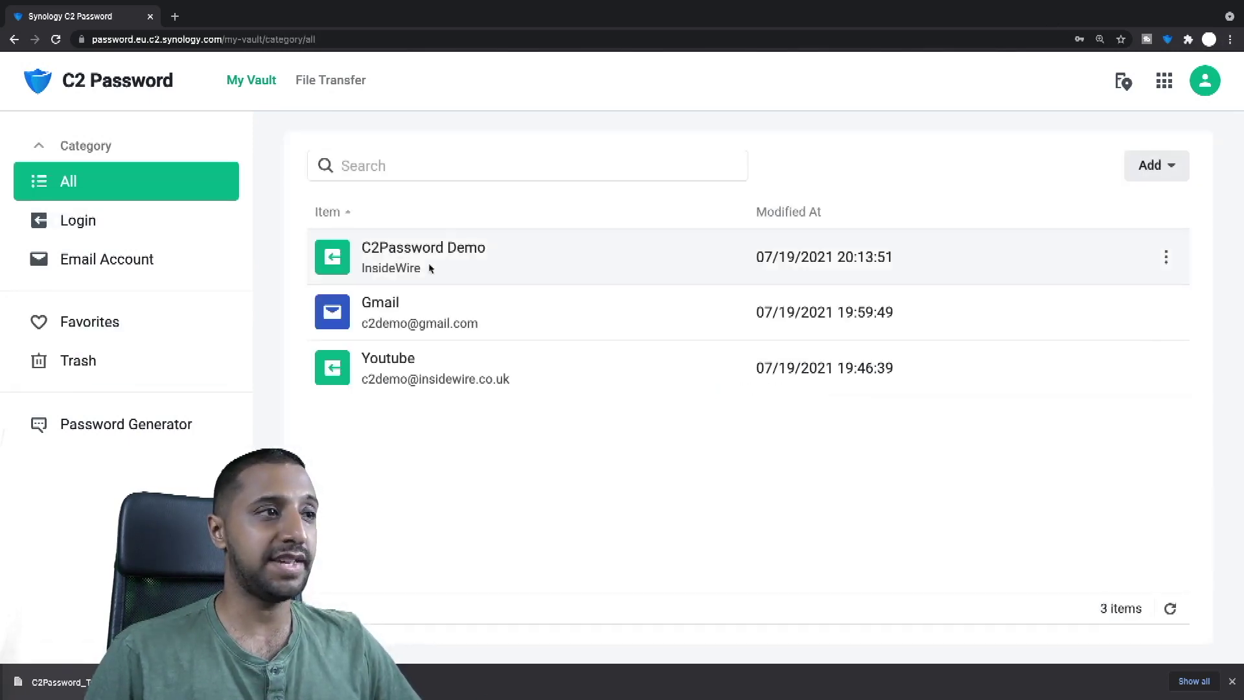
Step: Delete the Gmail entry from the vault
left_click(473, 323)
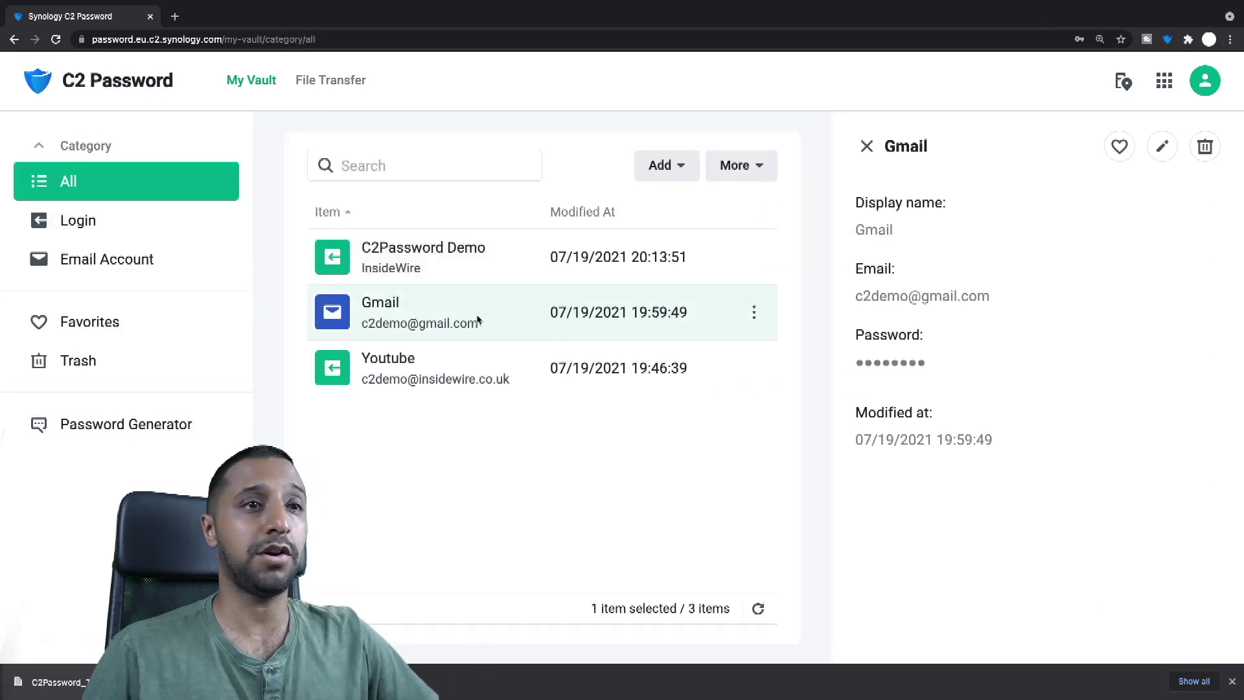
left_click(1204, 147)
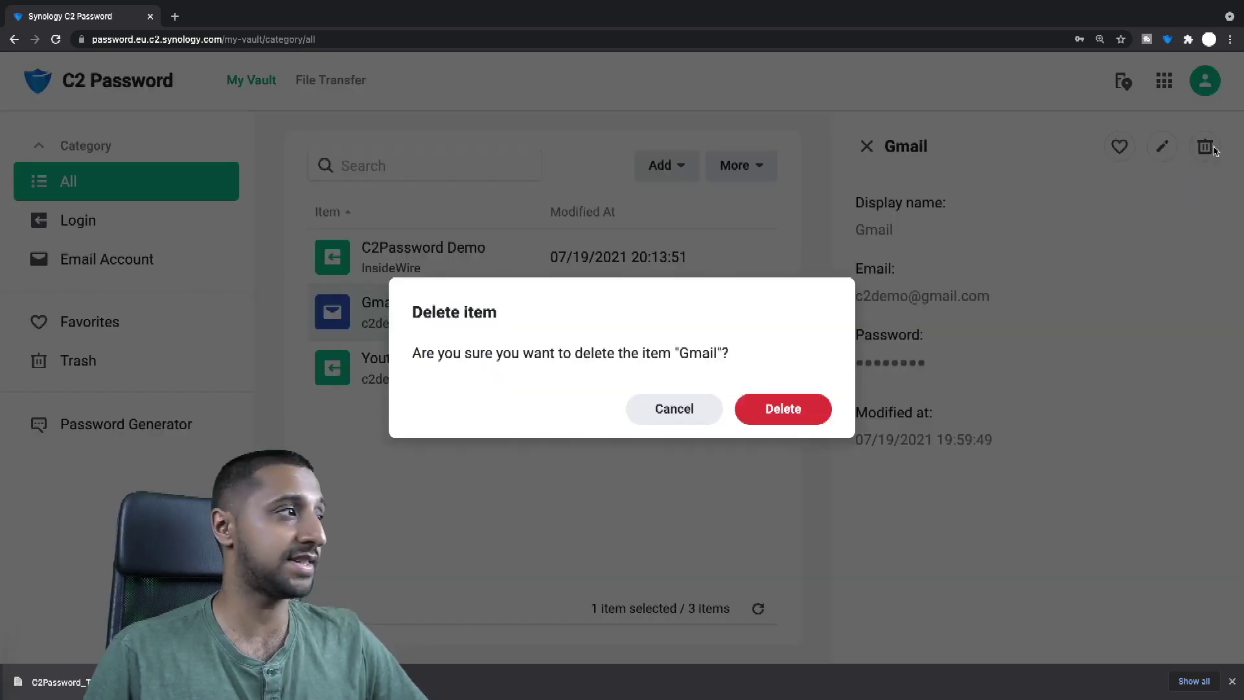
left_click(783, 415)
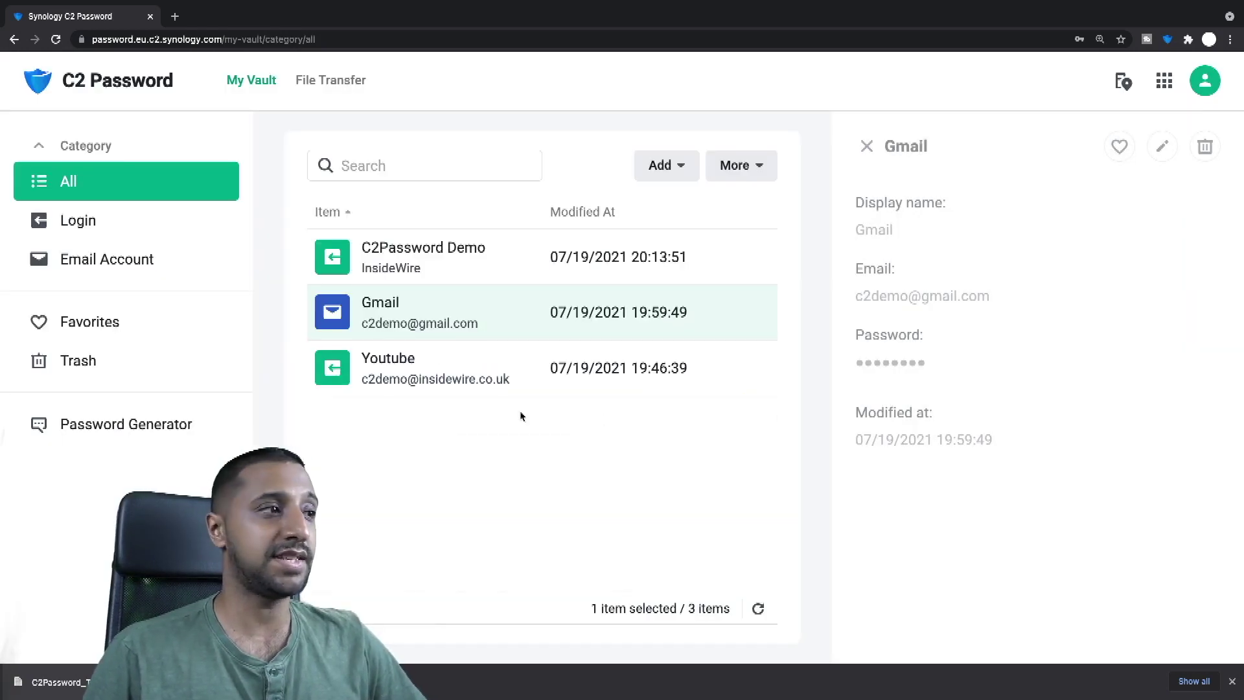
Step: Restore Gmail from Trash and return to the full list of items
left_click(113, 360)
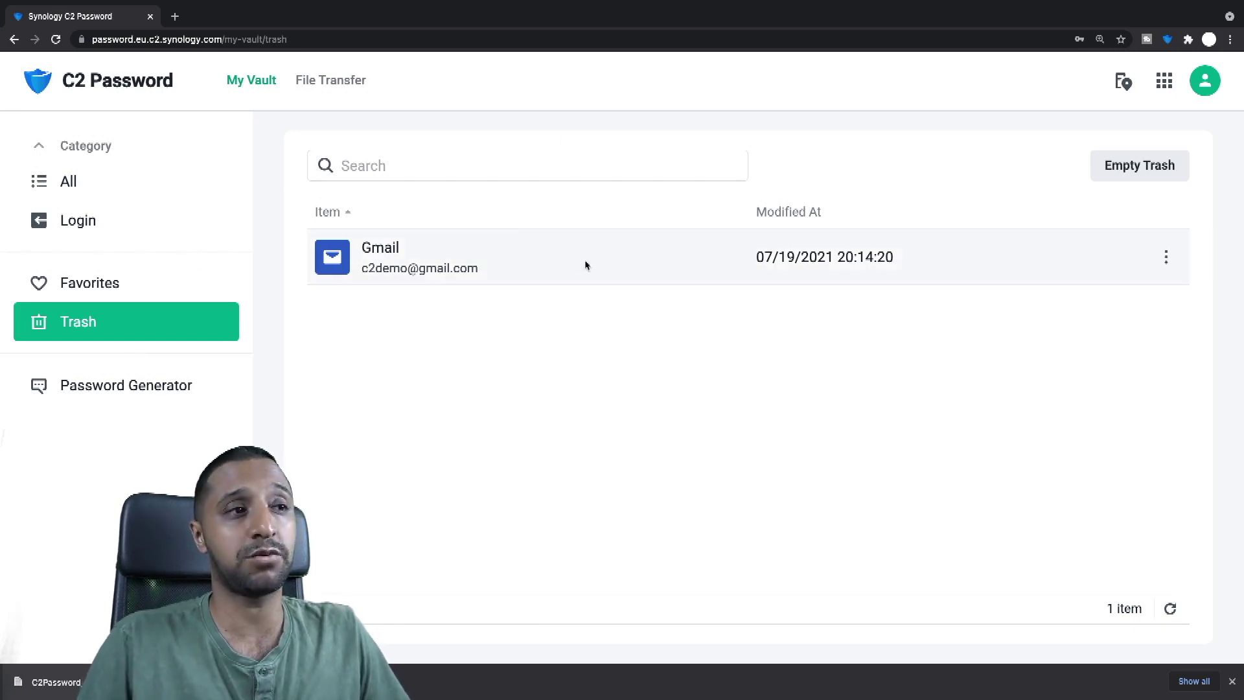
left_click(544, 261)
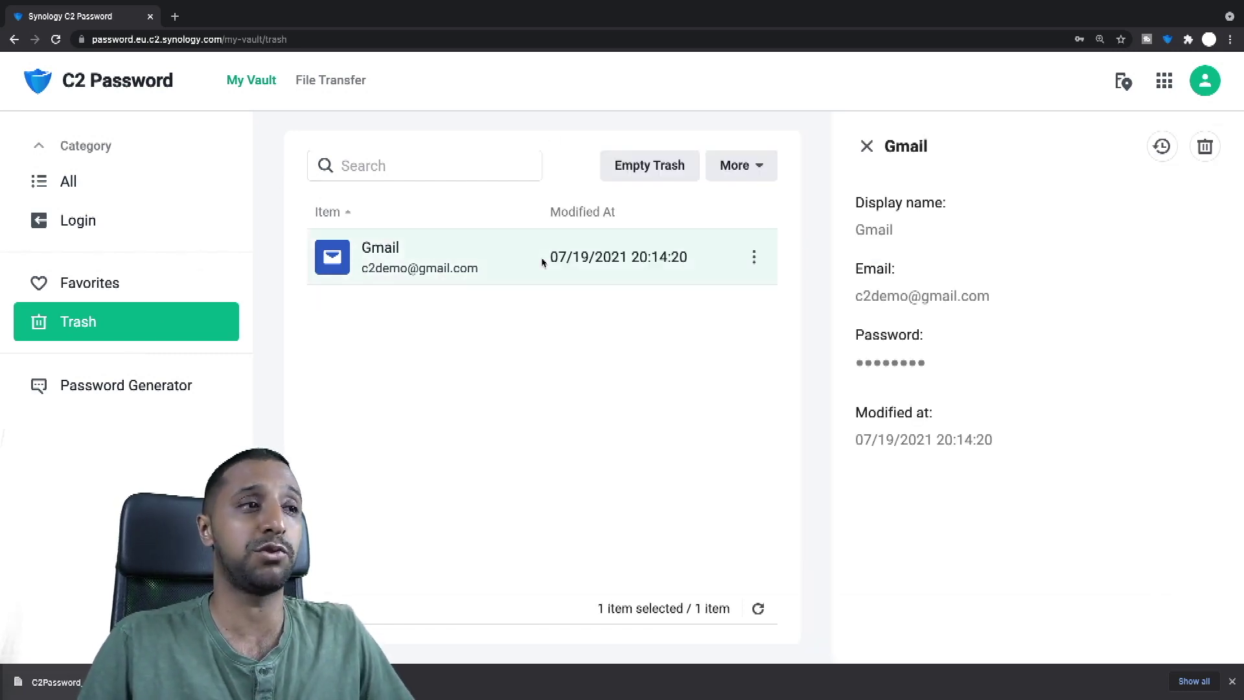
left_click(1164, 147)
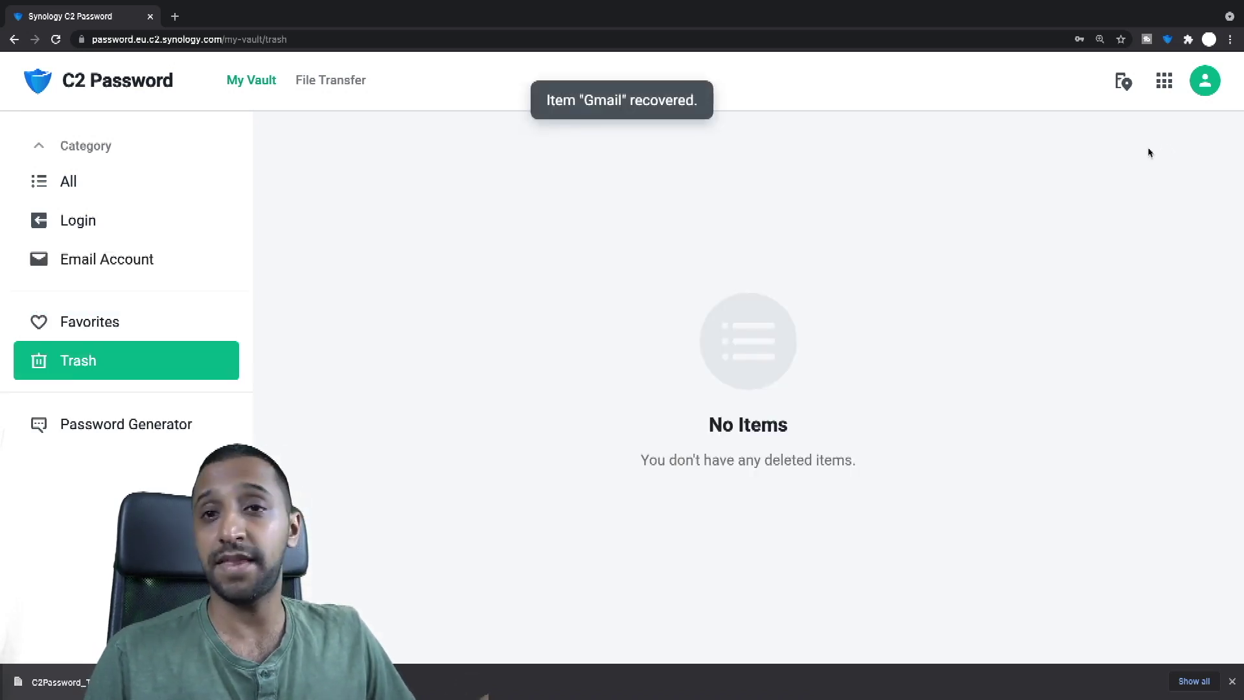
left_click(110, 188)
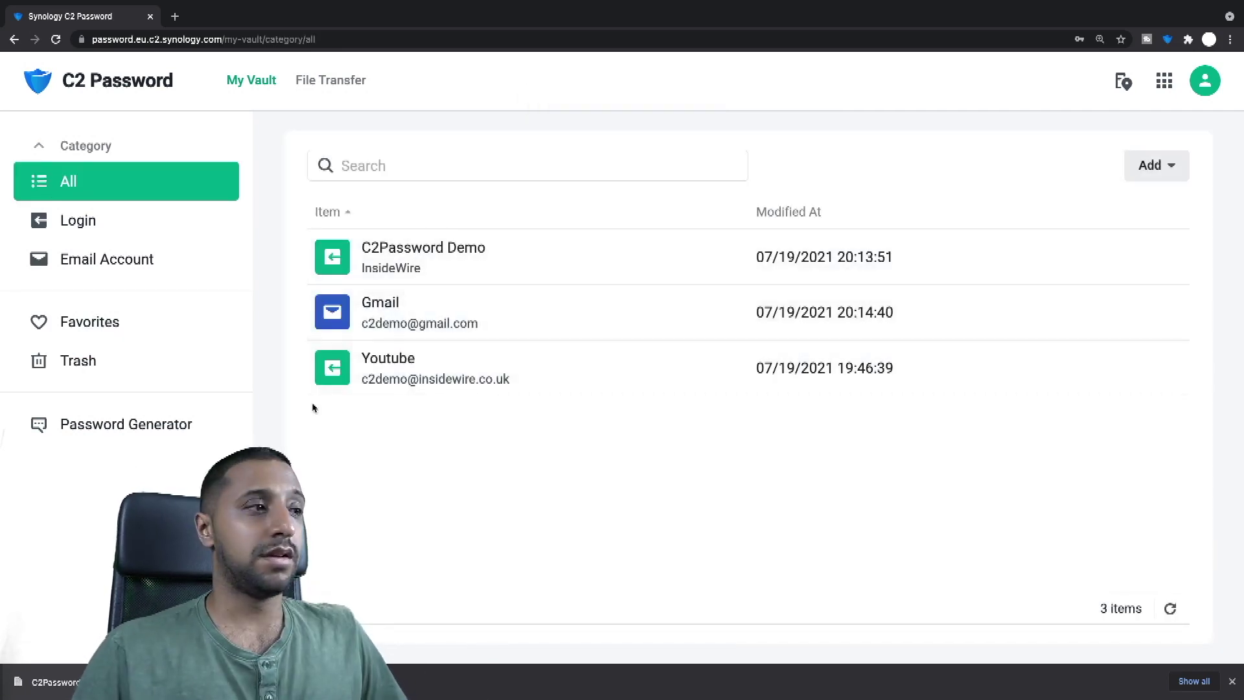
left_click(119, 424)
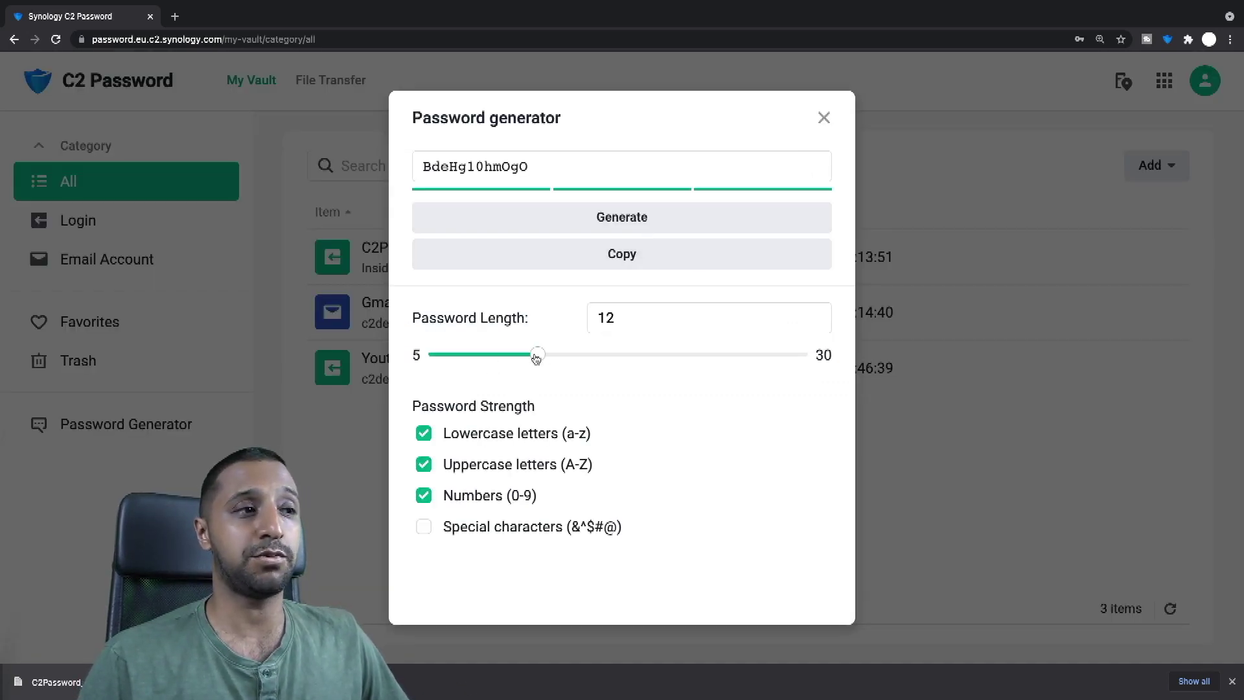
left_click_drag(536, 358, 821, 356)
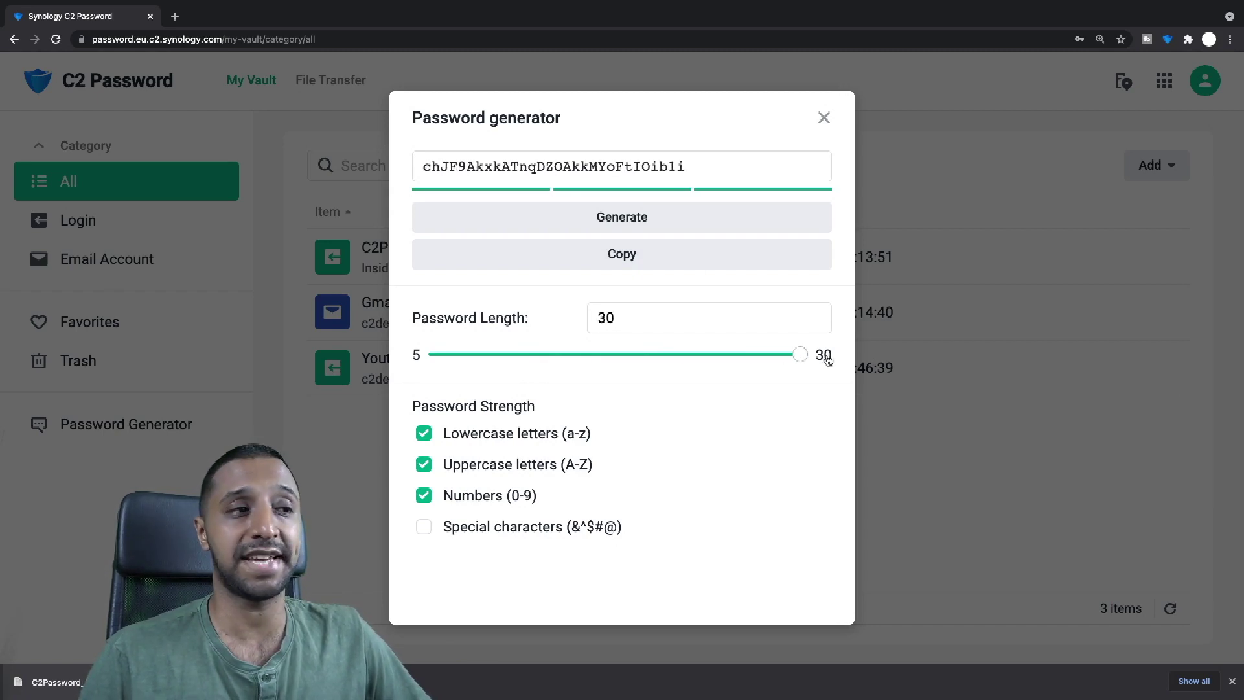
left_click(425, 435)
left_click(424, 466)
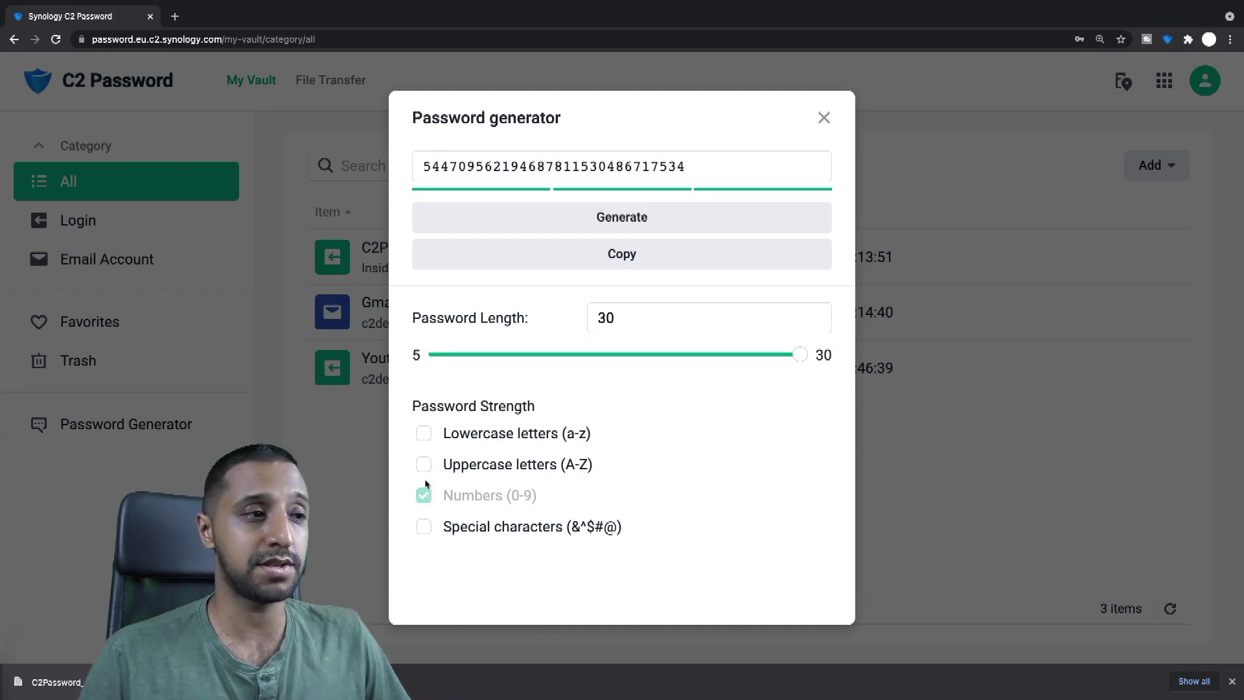
left_click(425, 467)
left_click(423, 434)
left_click(423, 495)
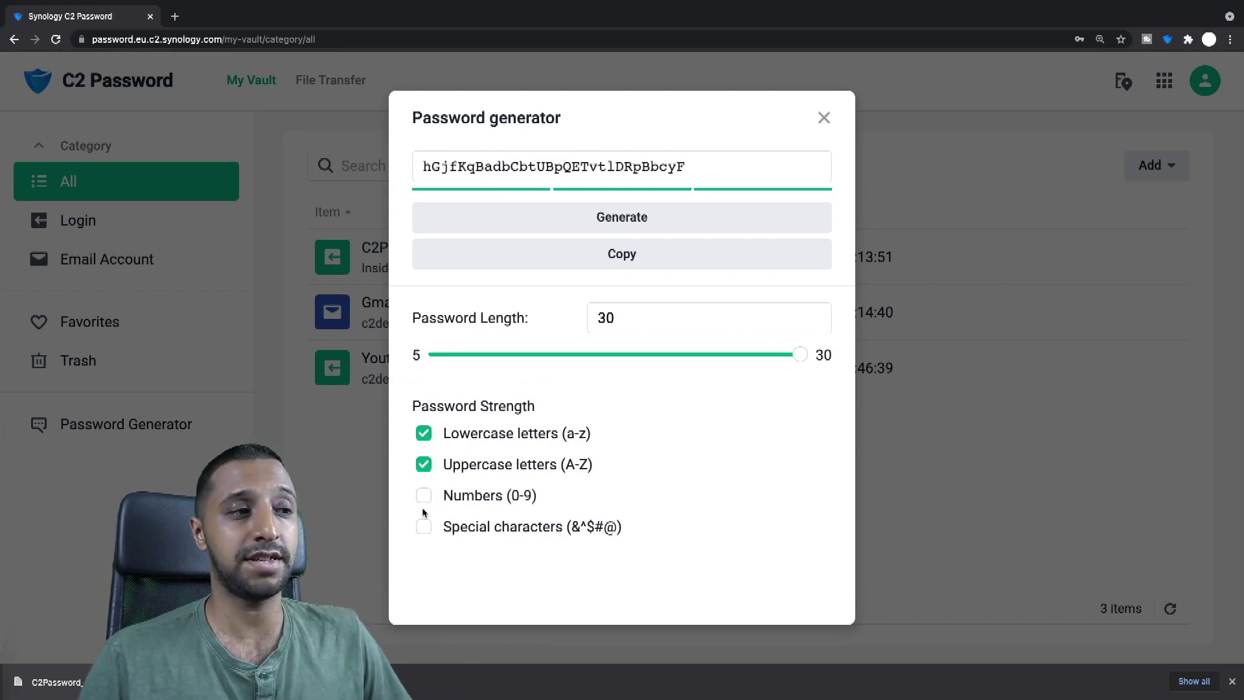
left_click(424, 527)
left_click(424, 497)
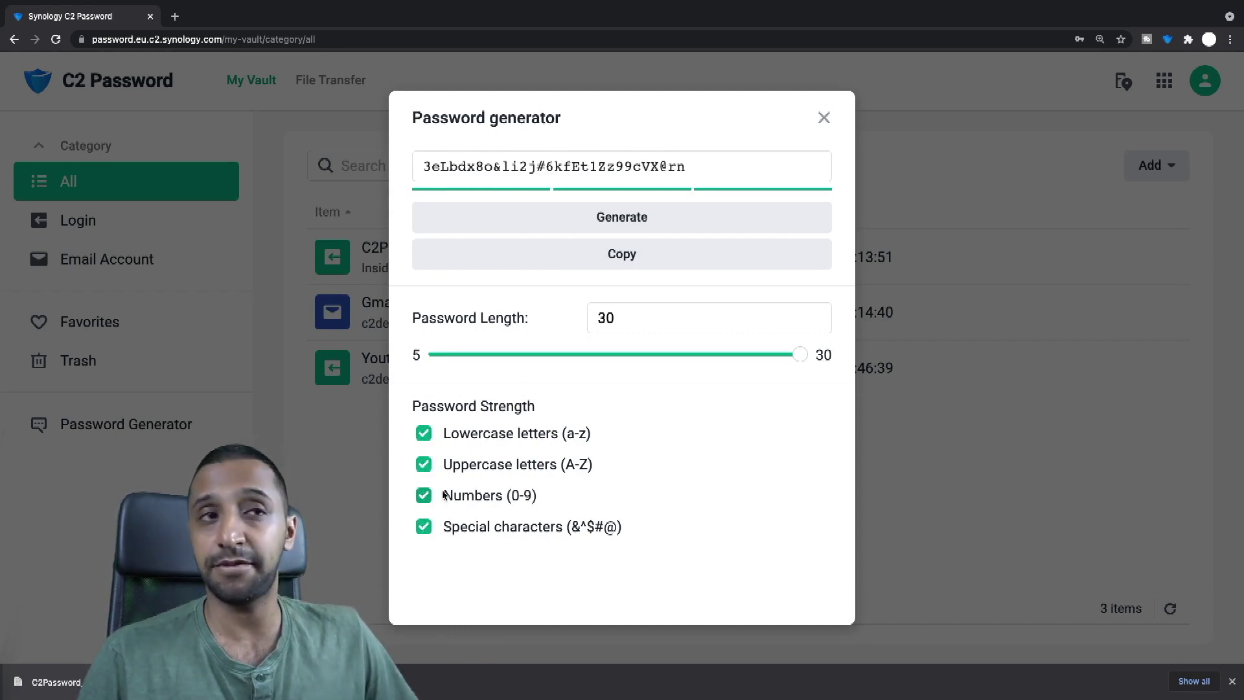
left_click(622, 219)
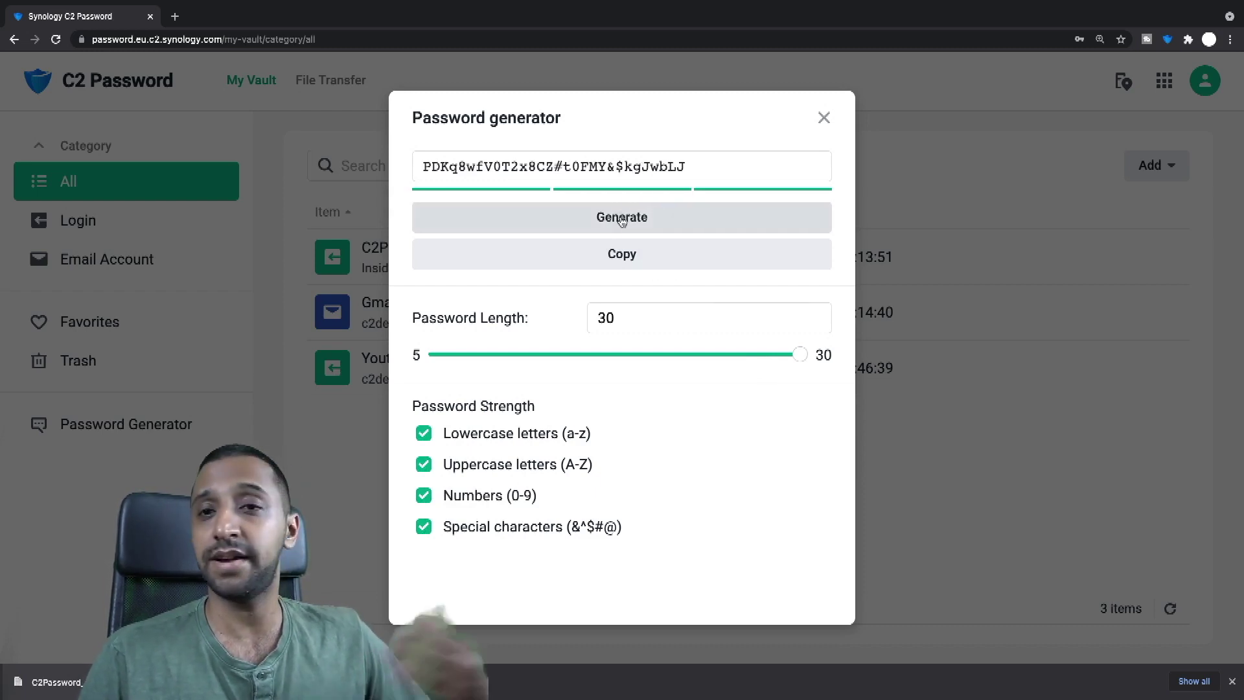
left_click(622, 218)
left_click(622, 219)
left_click(622, 218)
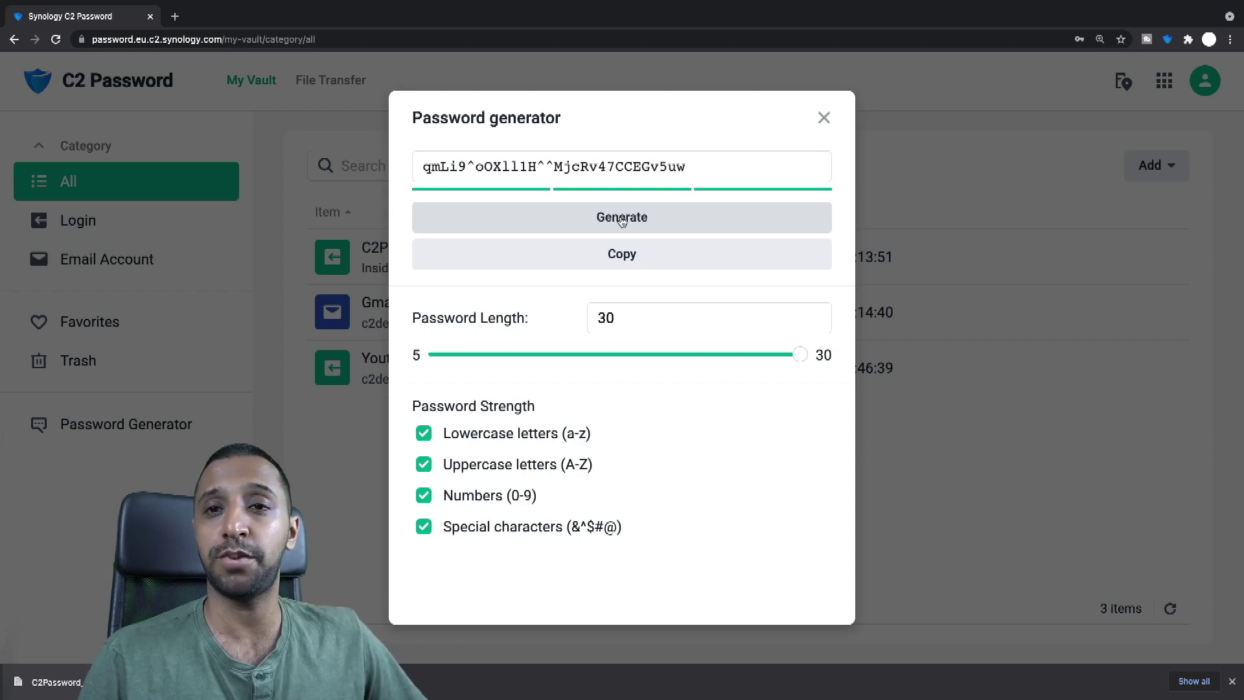
left_click(621, 219)
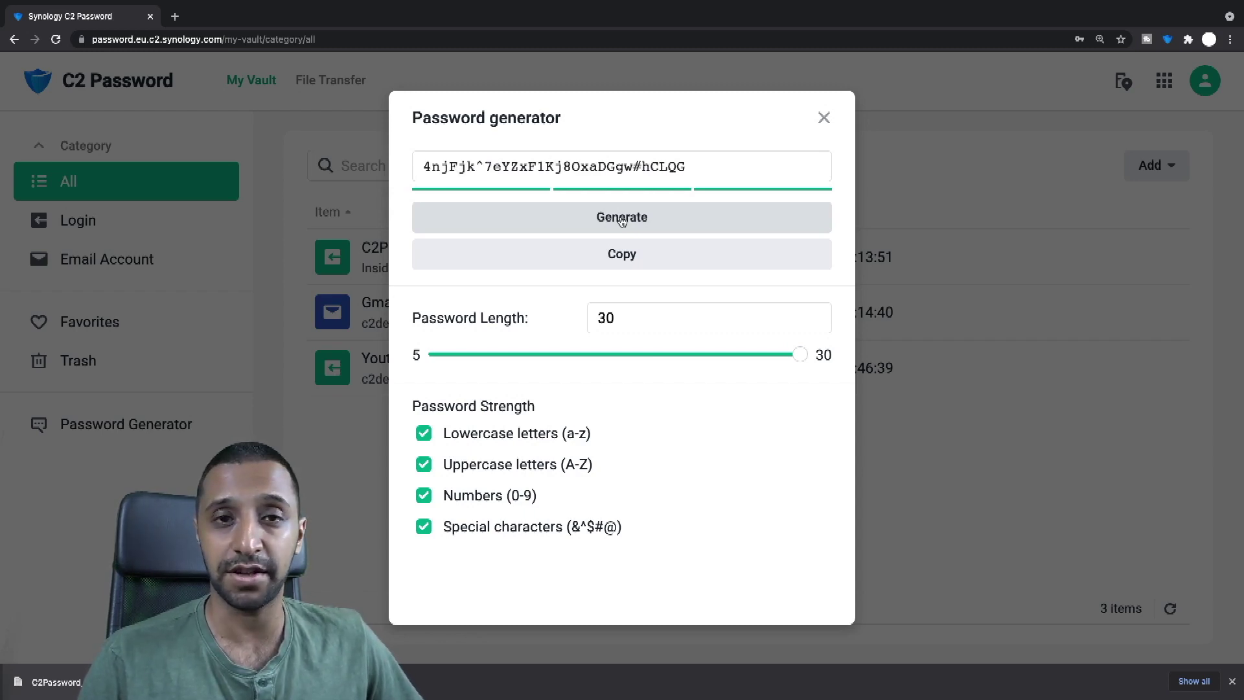
left_click(622, 218)
left_click(622, 219)
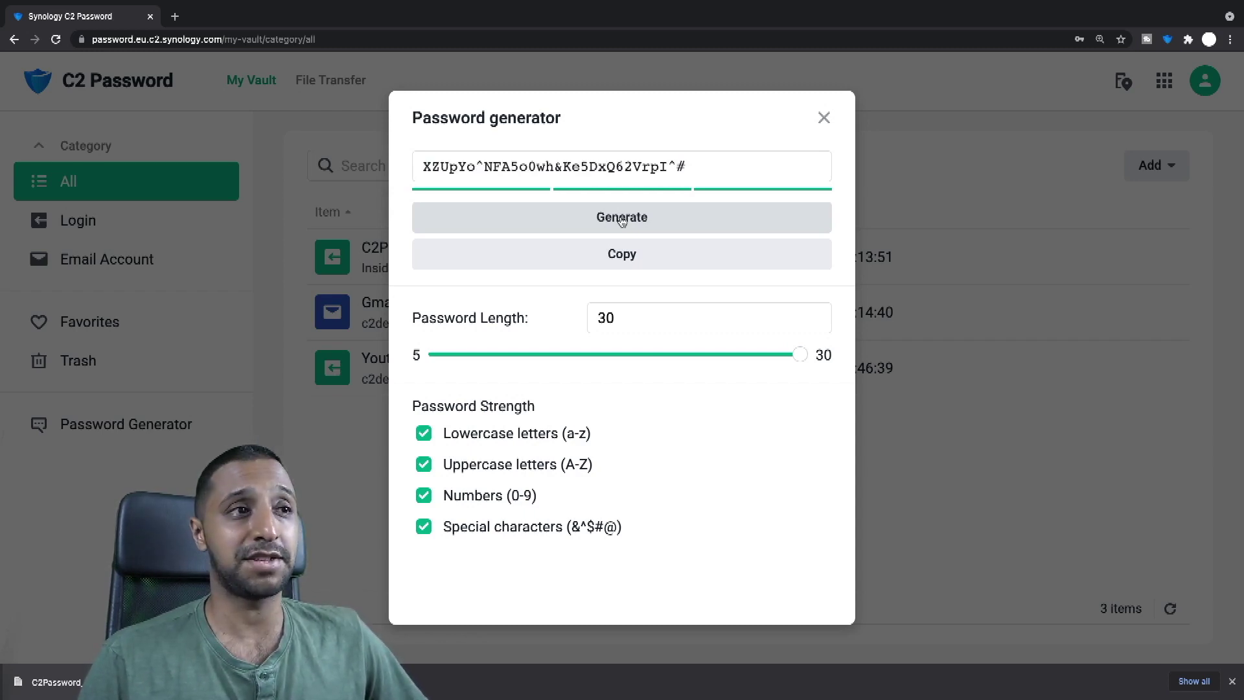
left_click(622, 219)
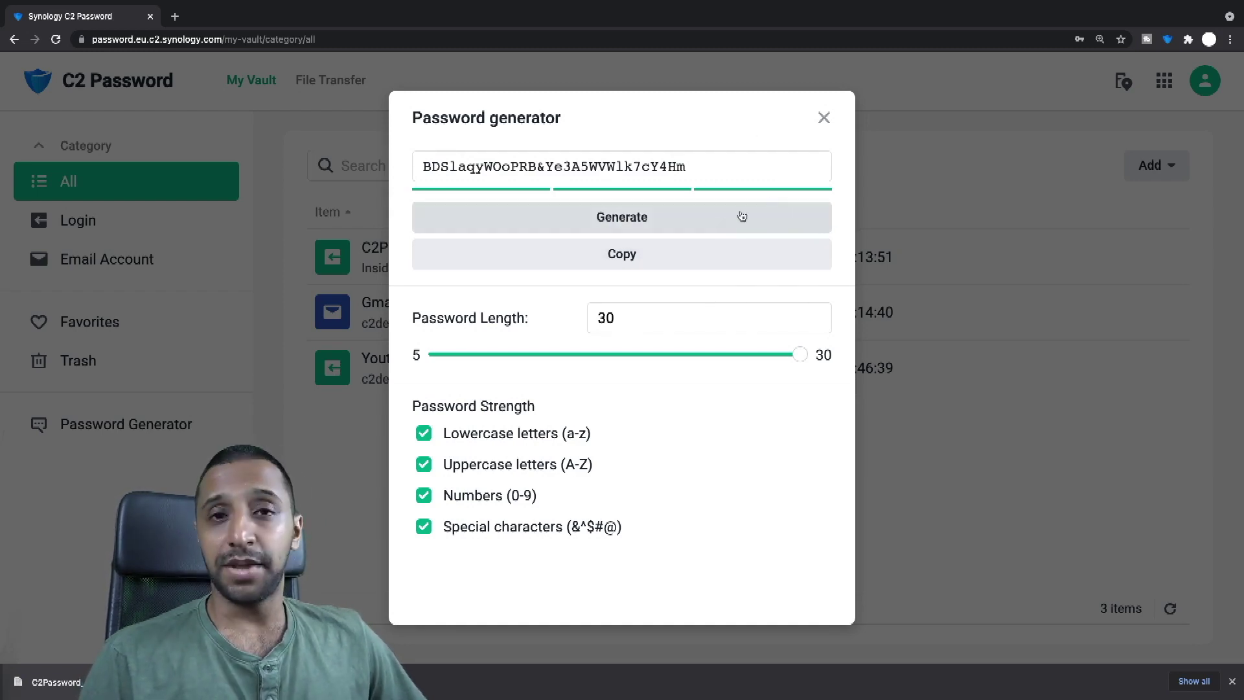
left_click(823, 119)
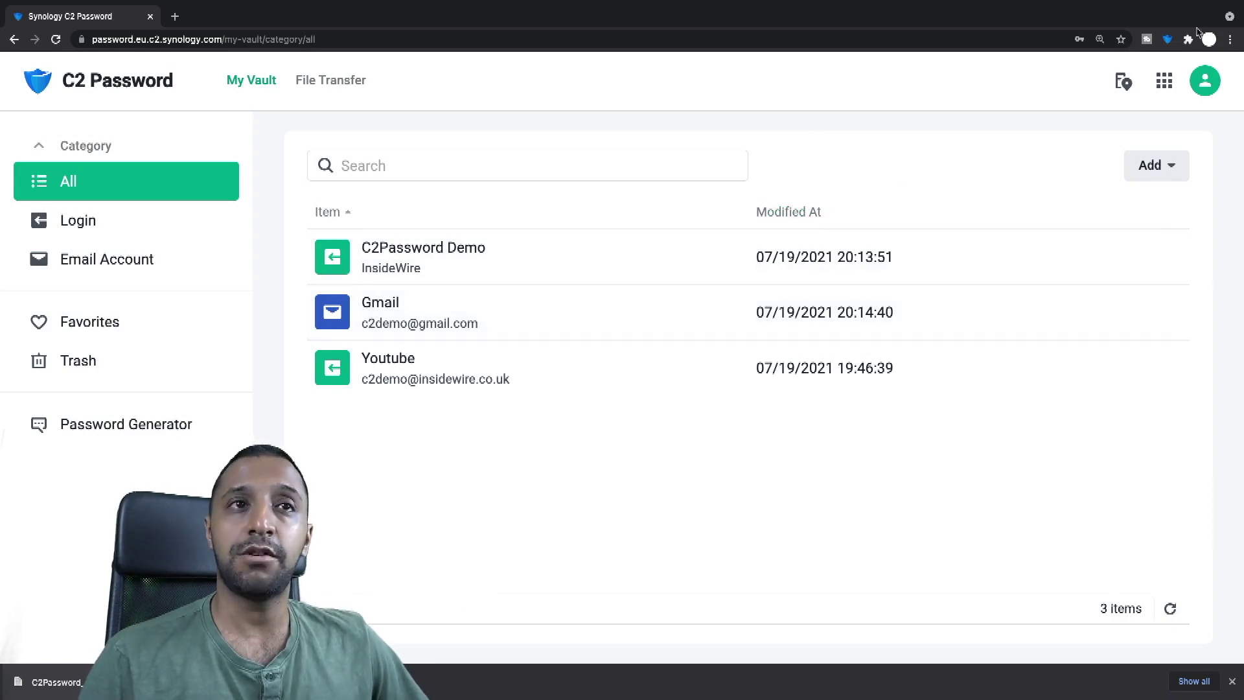
Step: Sign in to the C2 Password browser extension with the C2 Encryption Key
left_click(1167, 40)
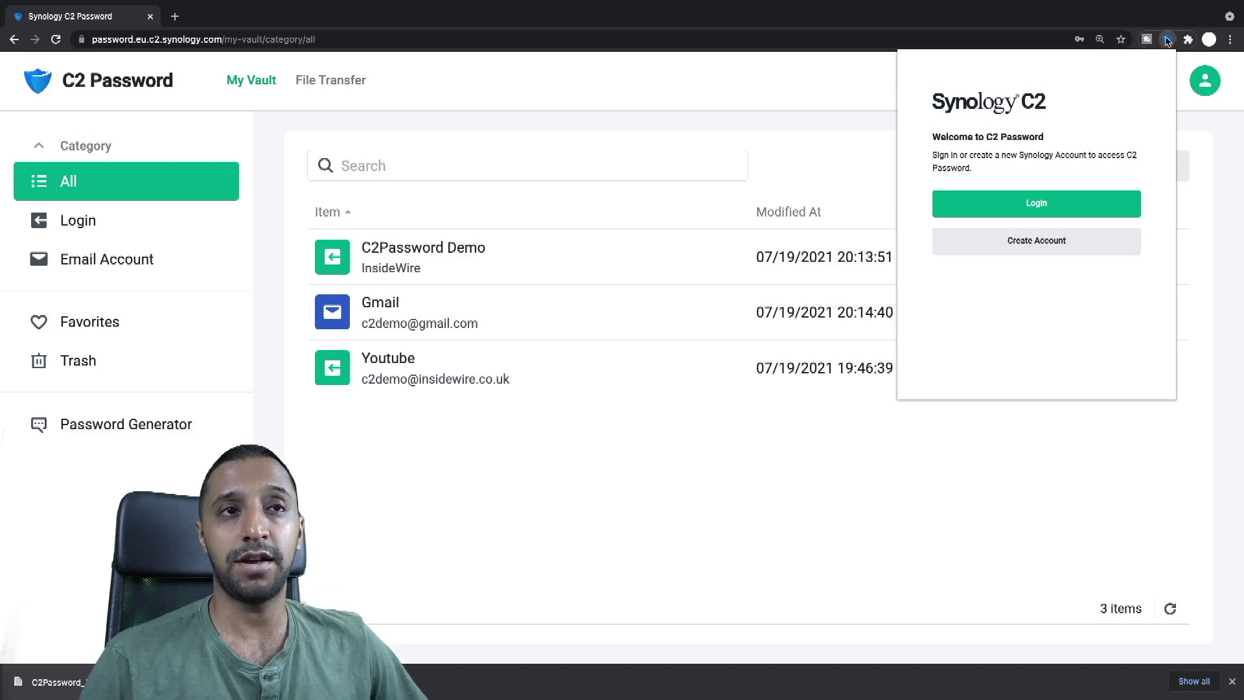
left_click(1020, 212)
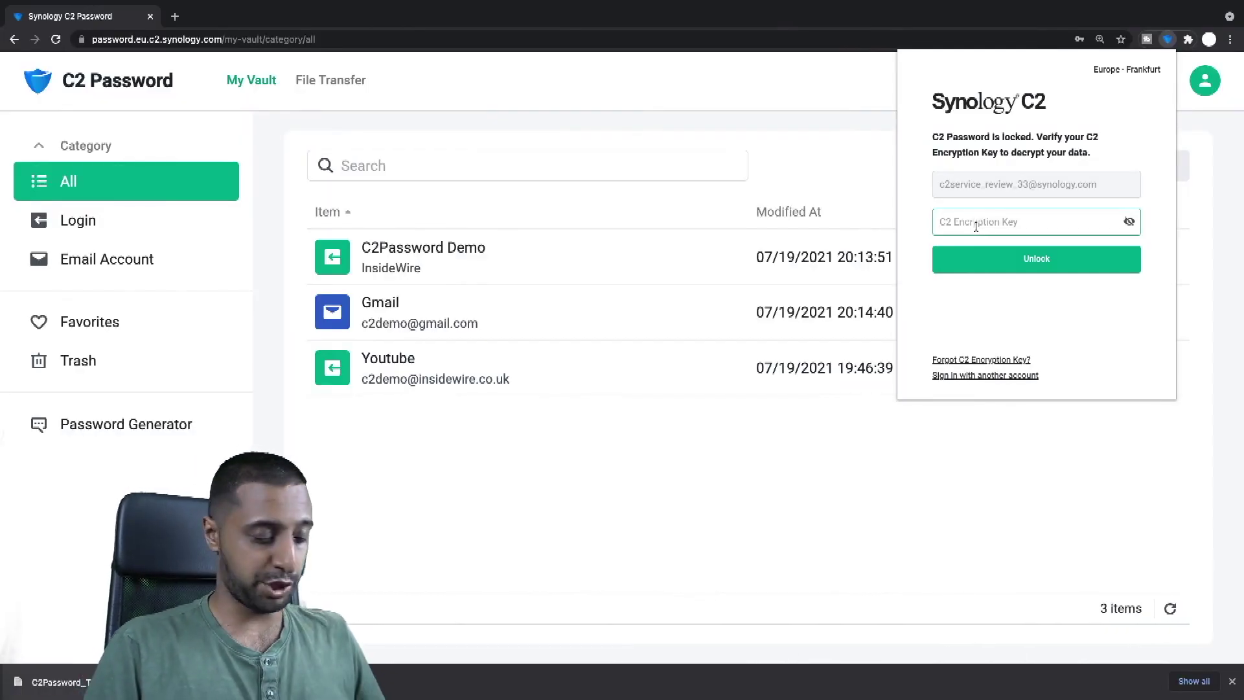
left_click(975, 226)
type("•••")
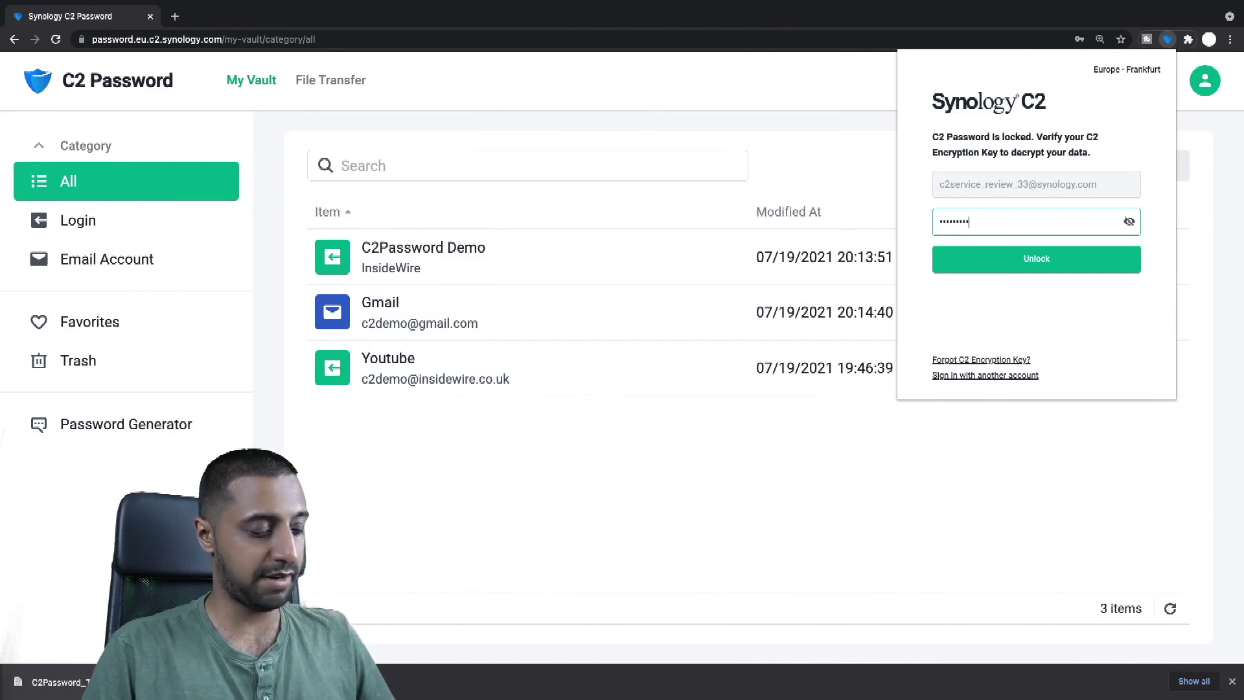
key("BackSpace")
key("BackSpace")
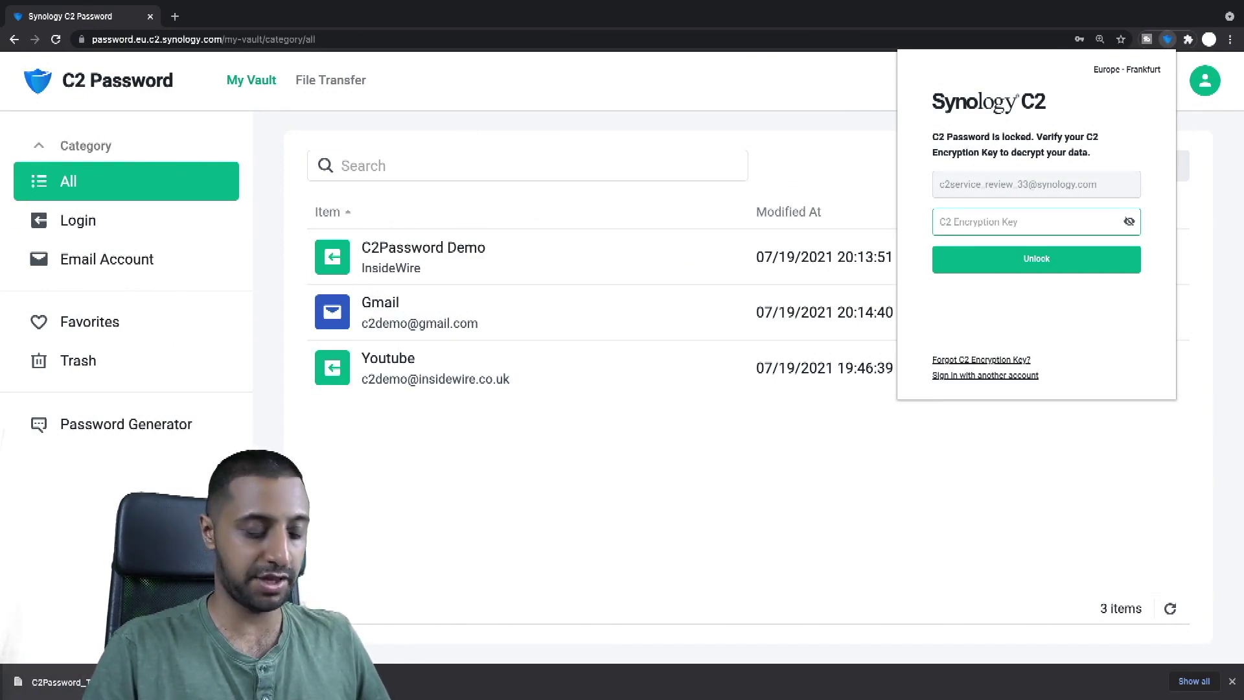
type("••")
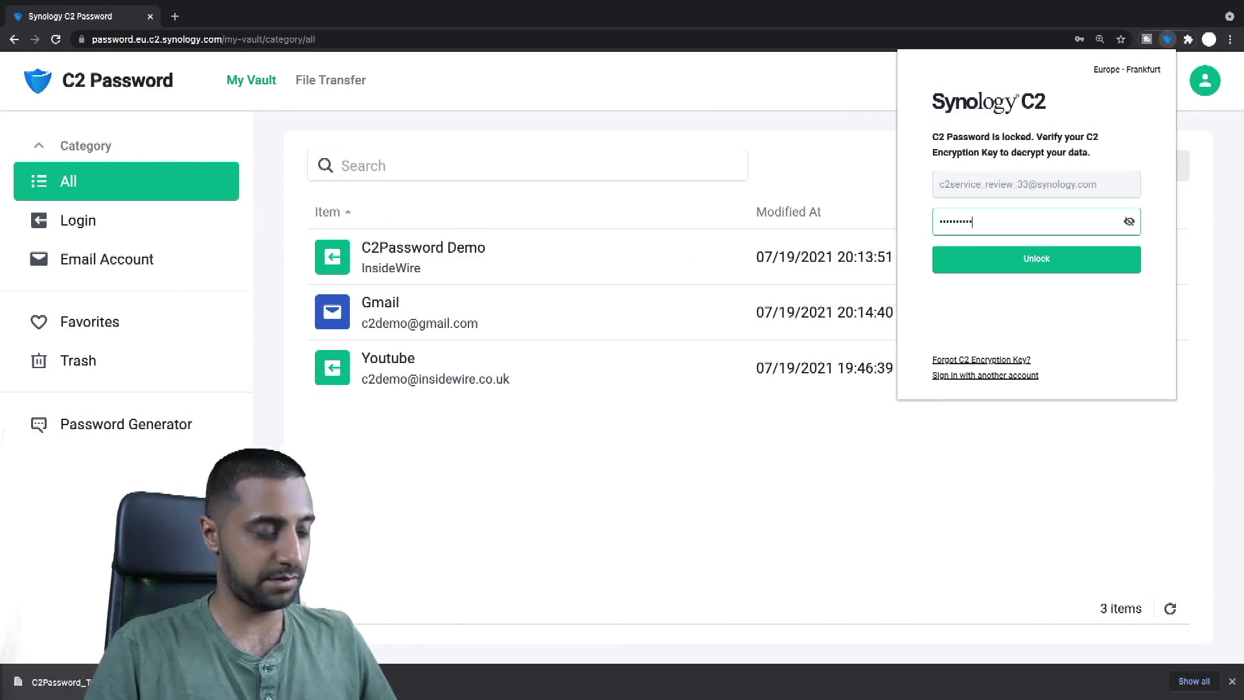
key("Return")
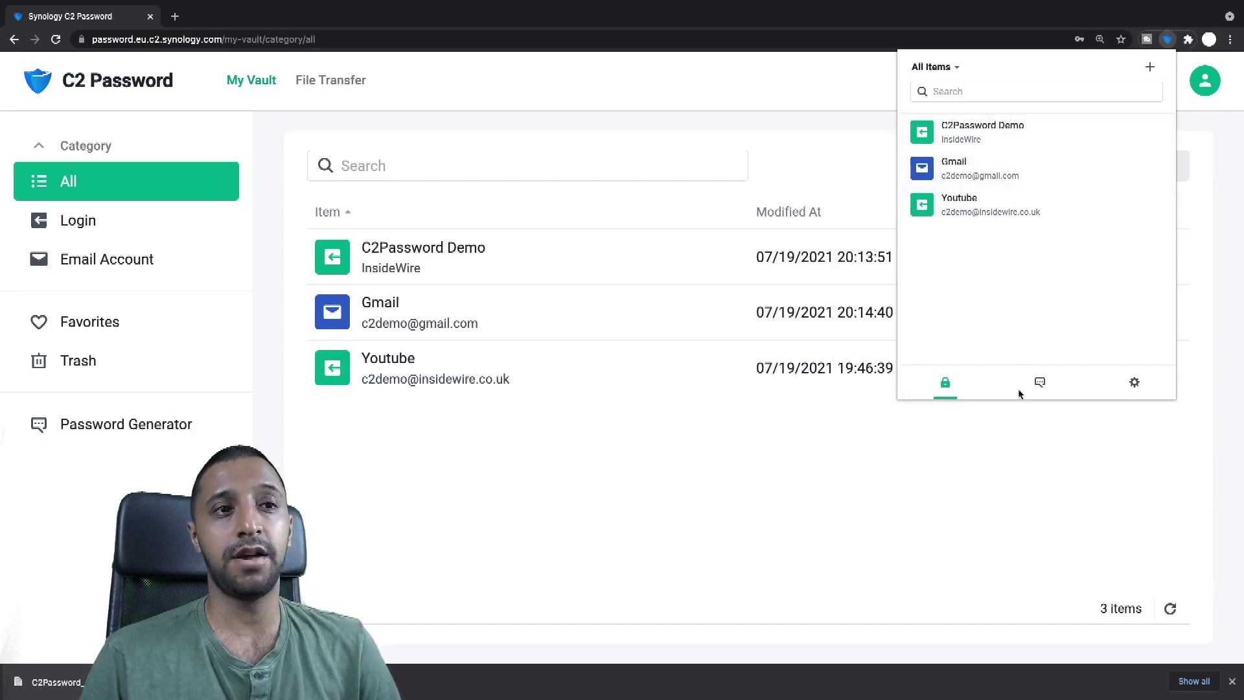
Step: Check the extension's Lock after setting, leaving it On browser restart, then show the vault items
left_click(1045, 384)
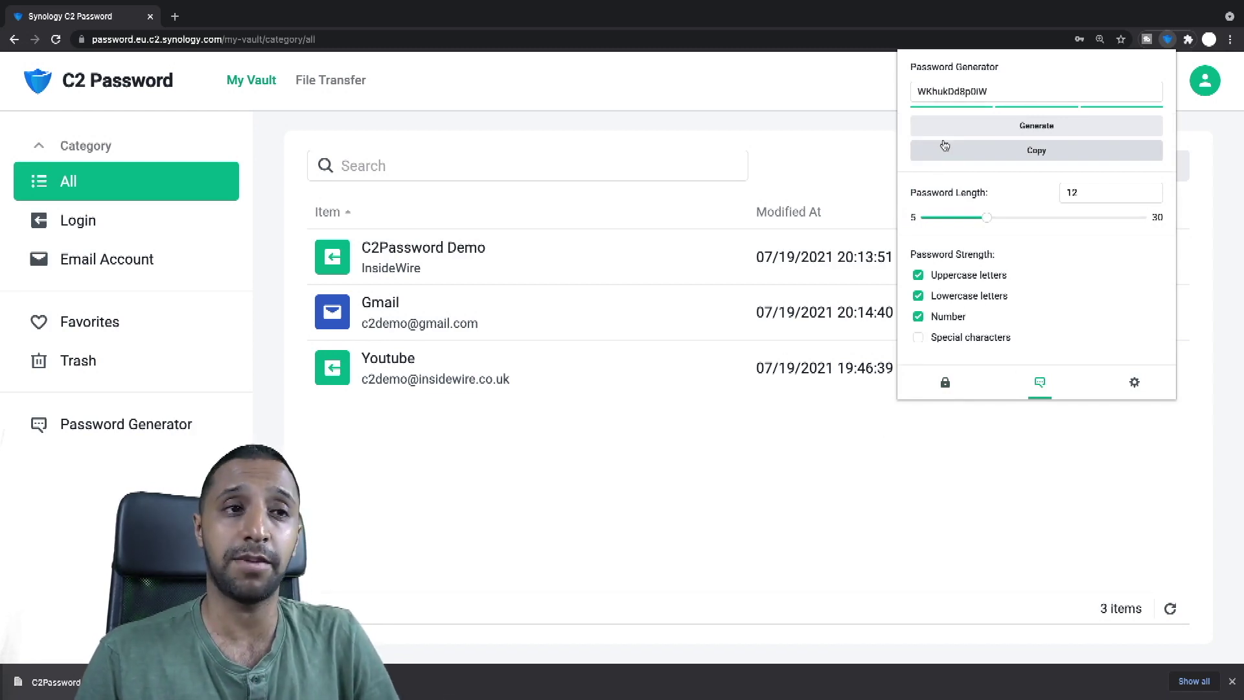
left_click(1134, 383)
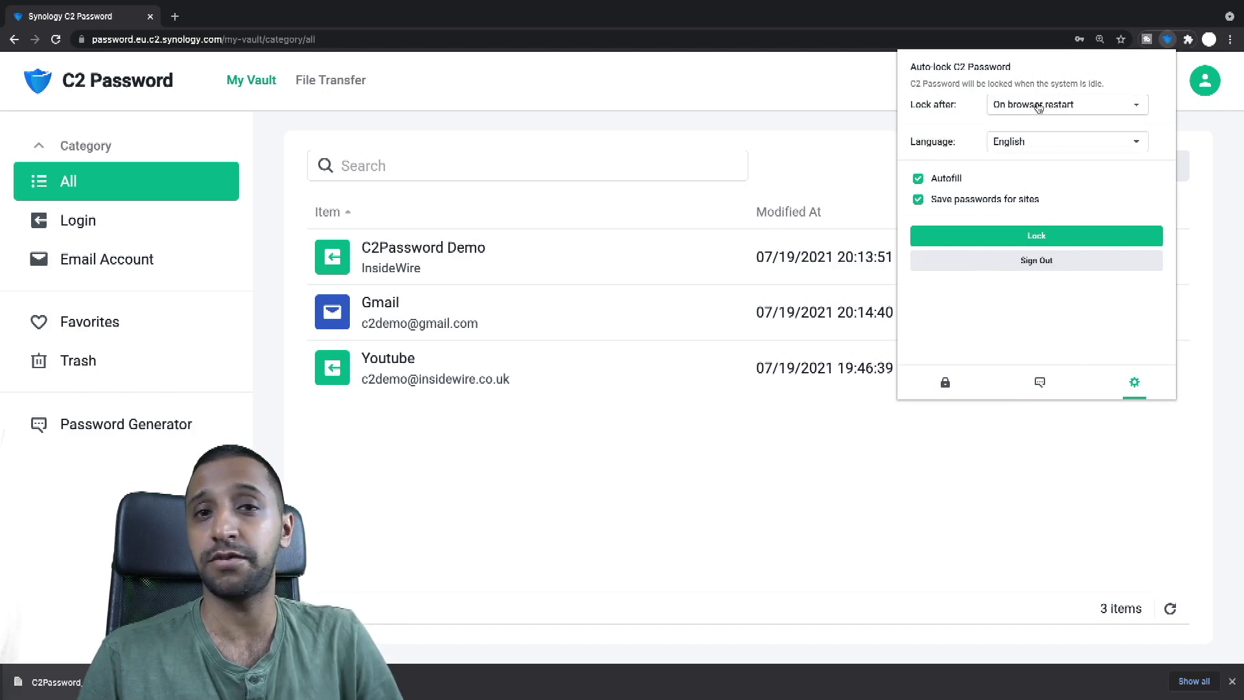
left_click(1039, 107)
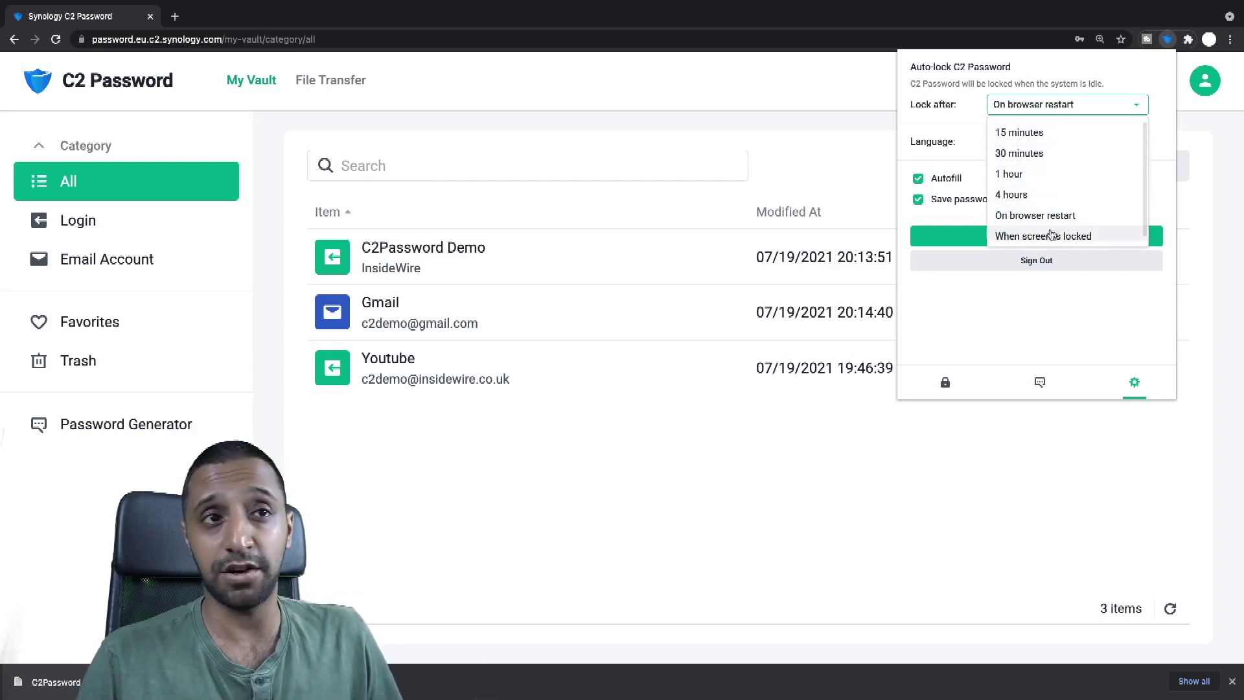
key("Escape")
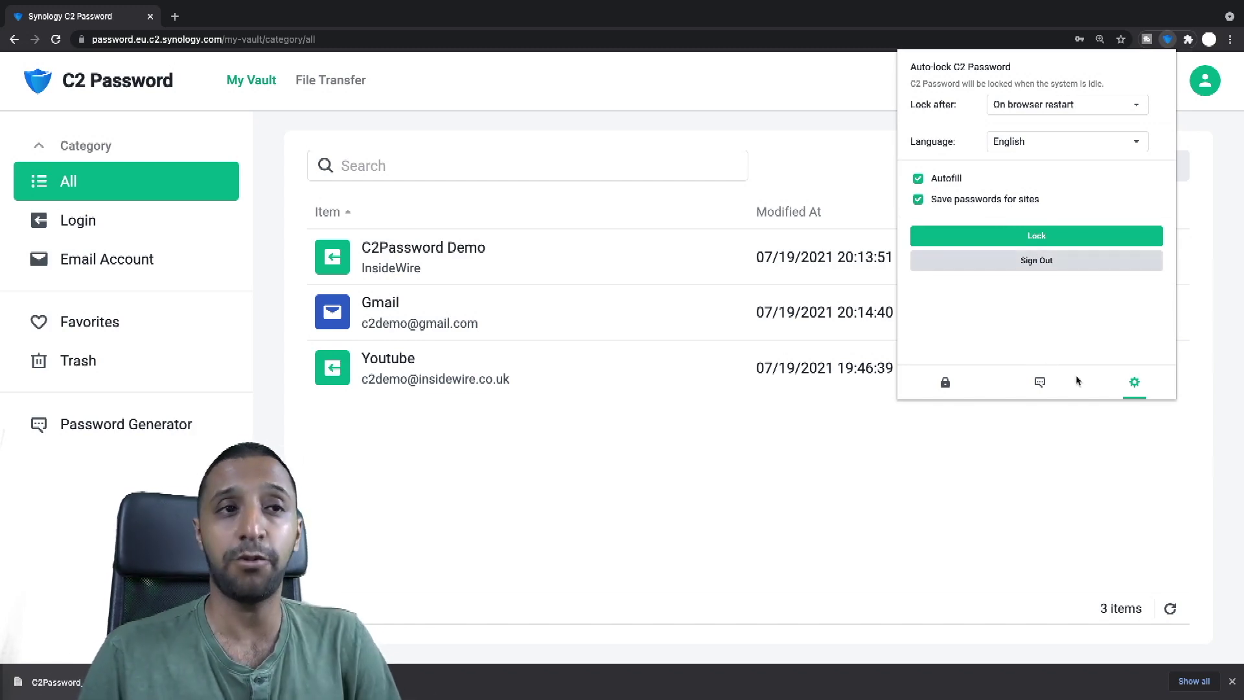
left_click(944, 380)
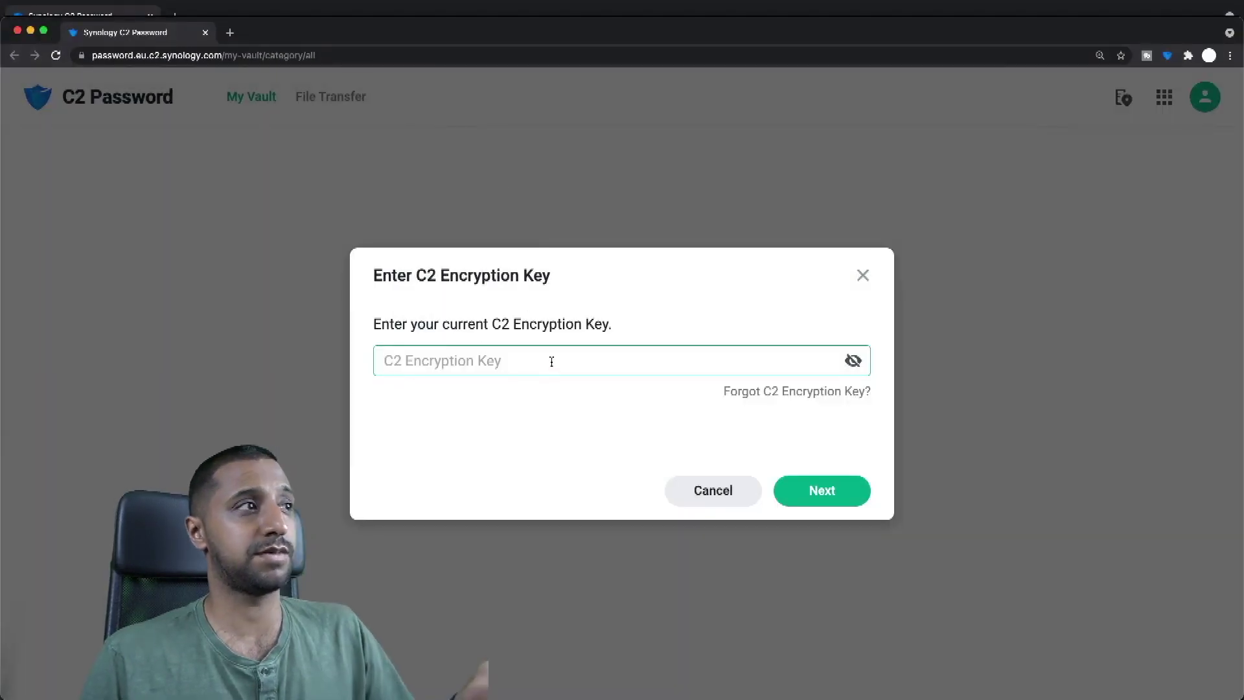
Step: Unlock the vault with the encryption key, dismiss the category picker, and show the Add options
left_click(542, 367)
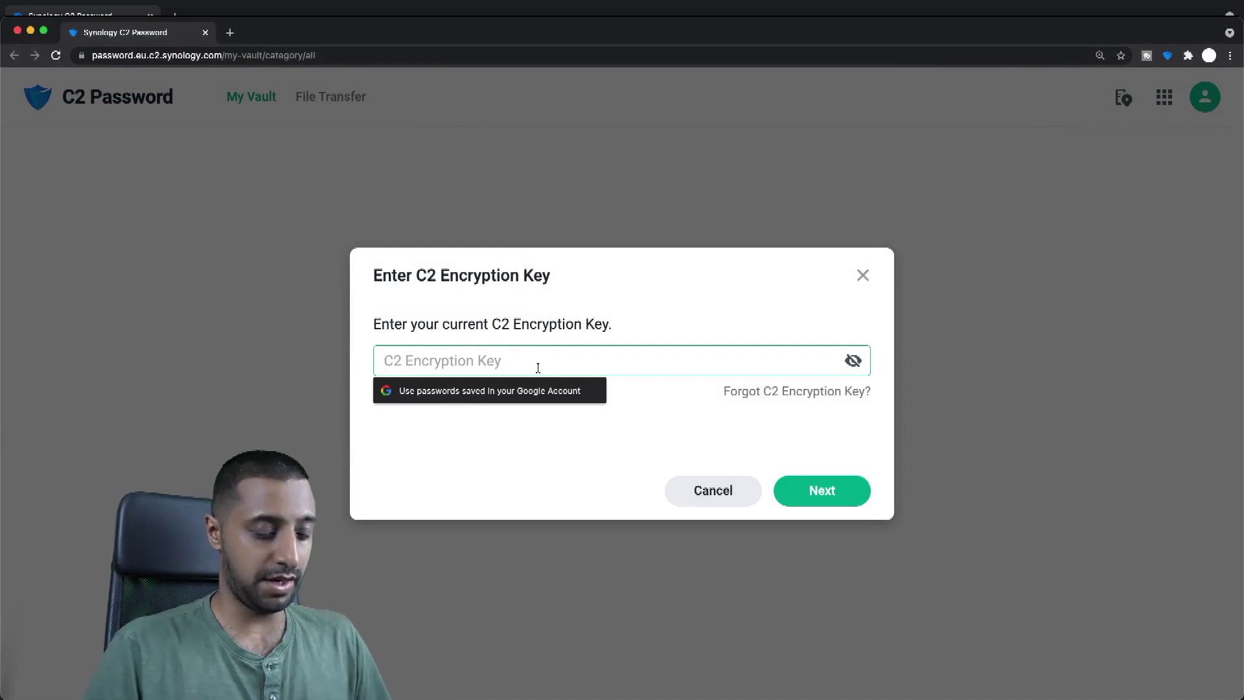
type("••••••••••")
key("Return")
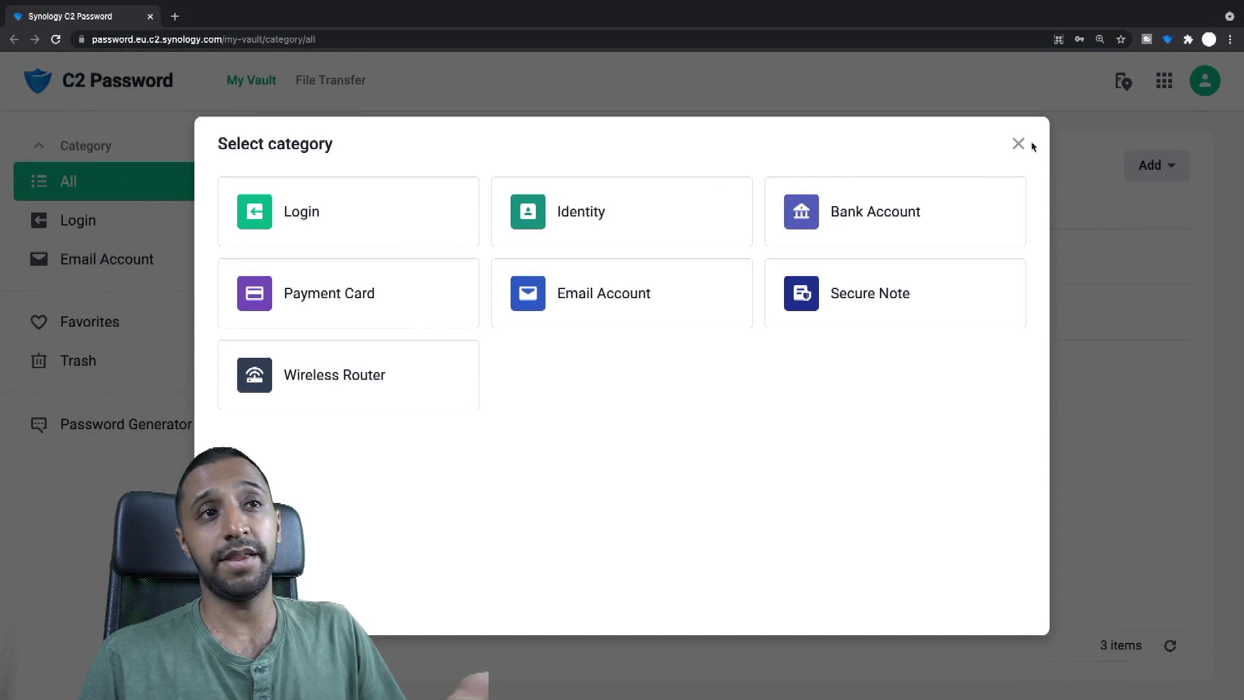
left_click(1018, 144)
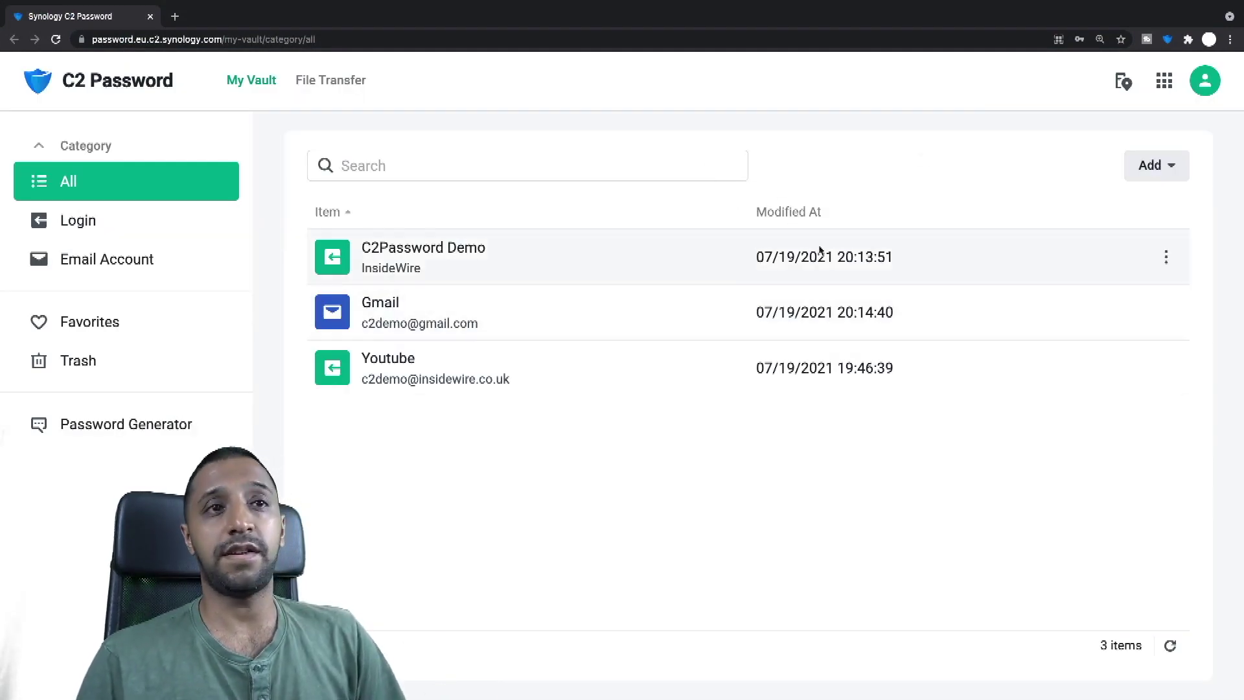
left_click(1176, 169)
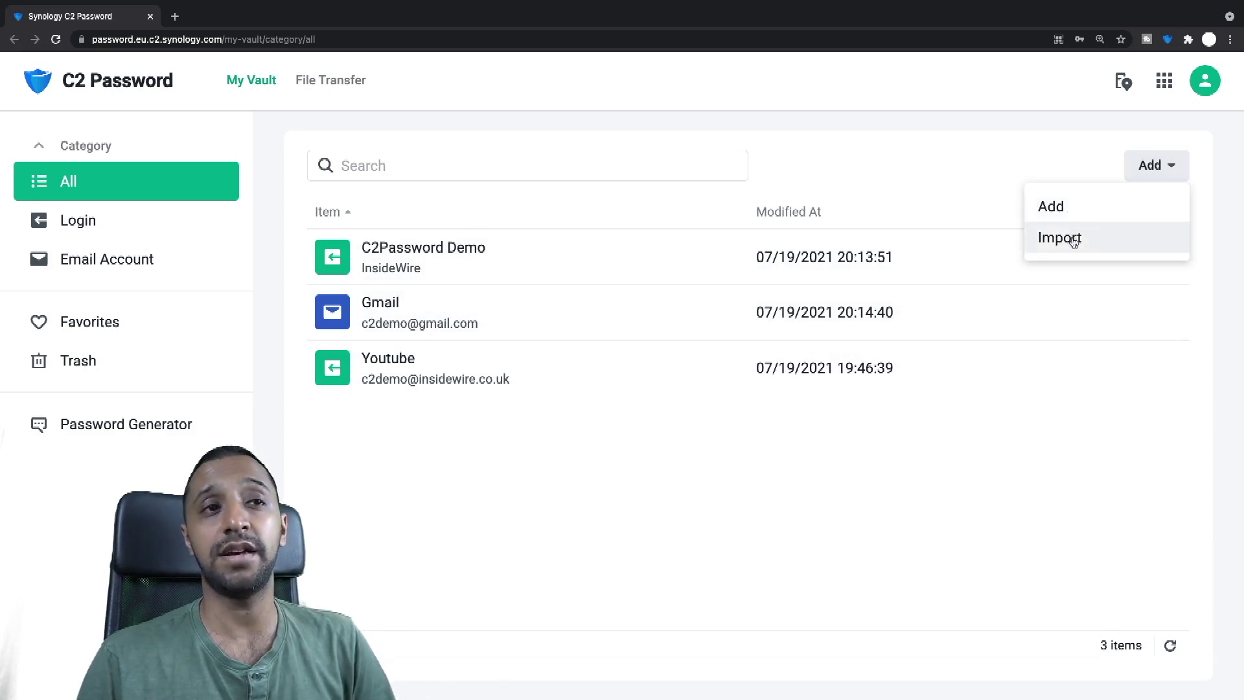
Step: Choose Import from the Add menu and download the CSV template, opening it in Excel
left_click(1073, 239)
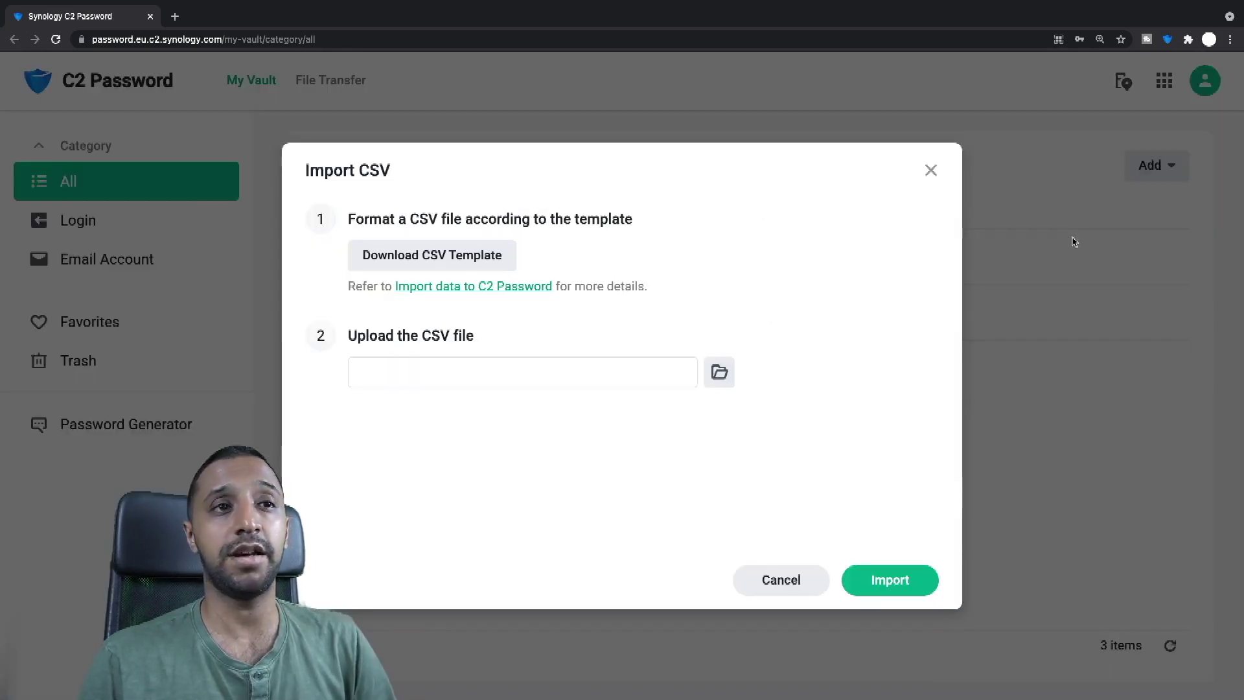
left_click(473, 263)
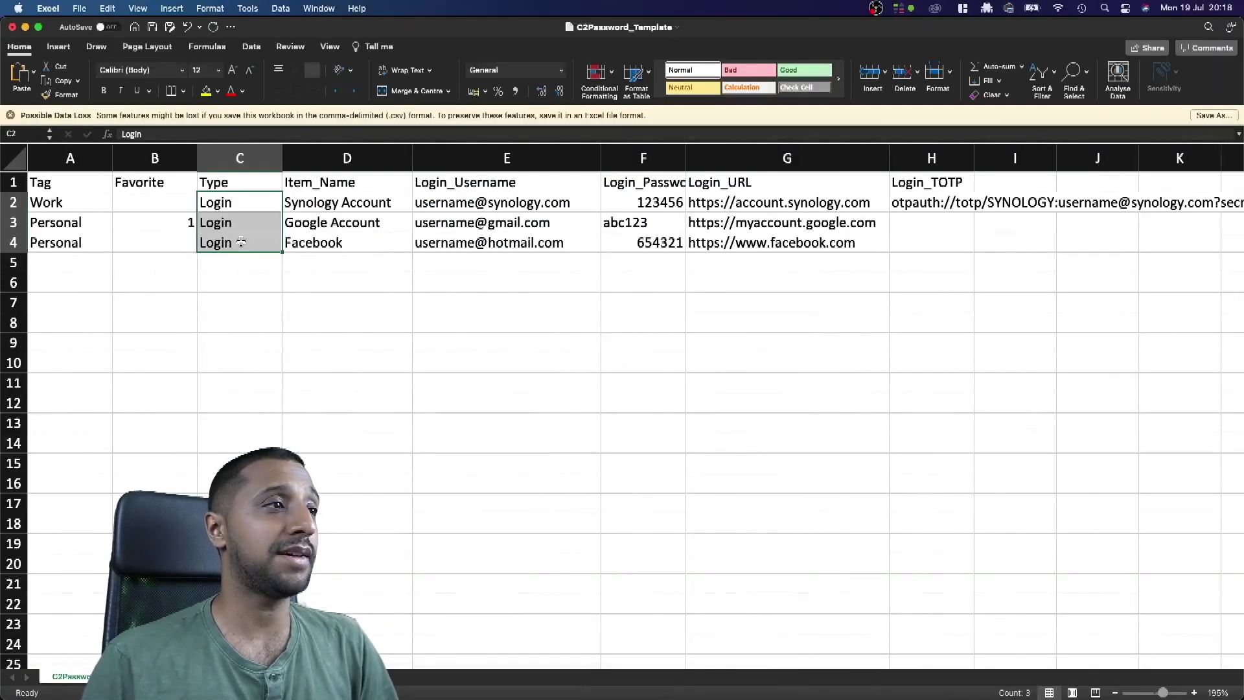
left_click(288, 305)
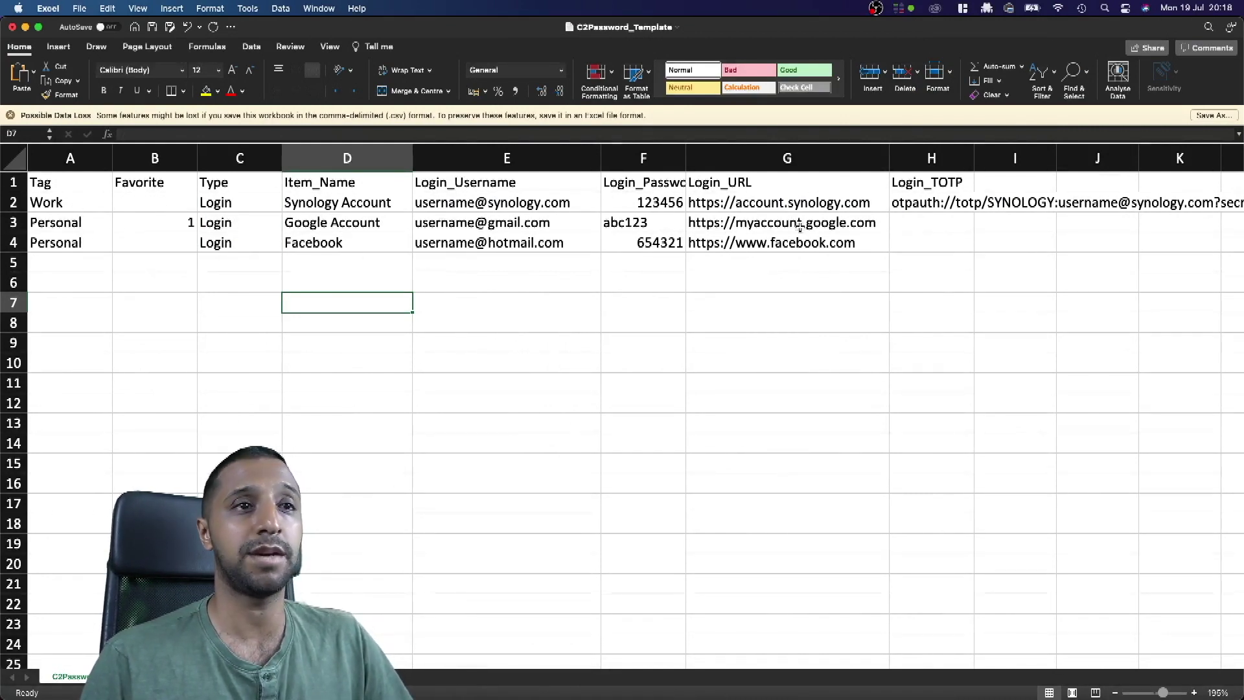
Step: Type test text into the cells of row 5 starting at A5
left_click(83, 262)
type("gojfg")
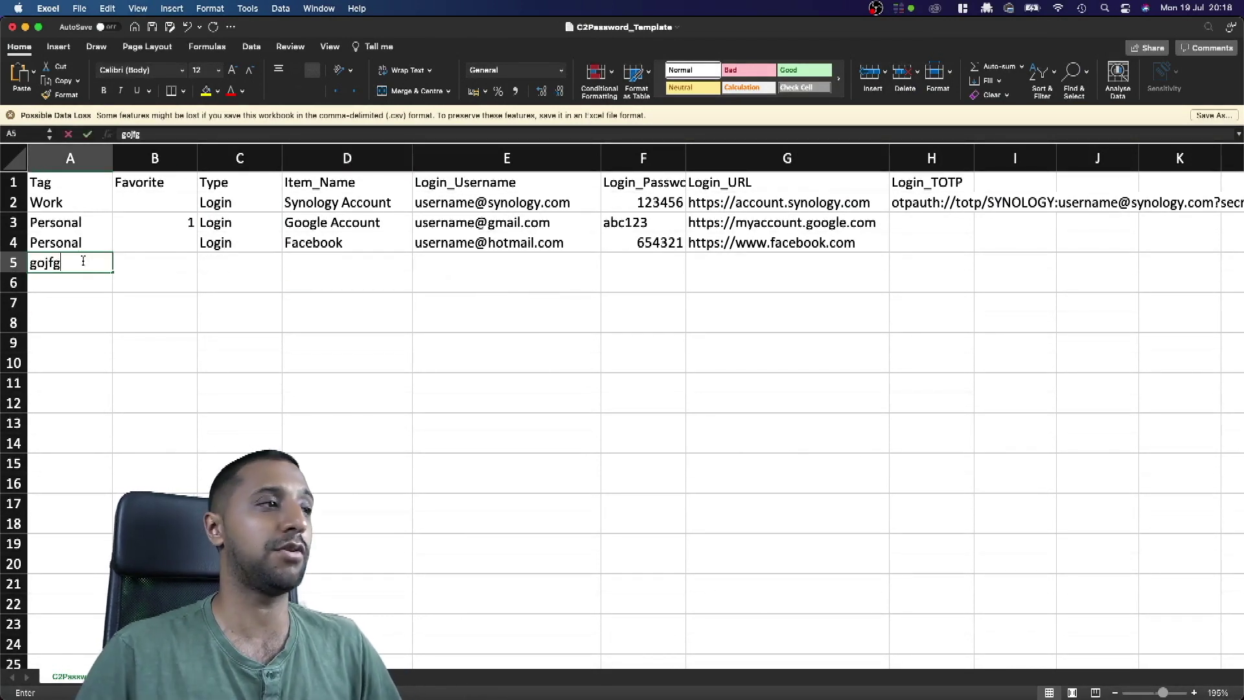
key("Tab")
key("Tab")
type("hgfjfghj")
key("Tab")
type("hgjk")
key("Tab")
type("hgjk")
key("Tab")
key("Tab")
type("ghjk")
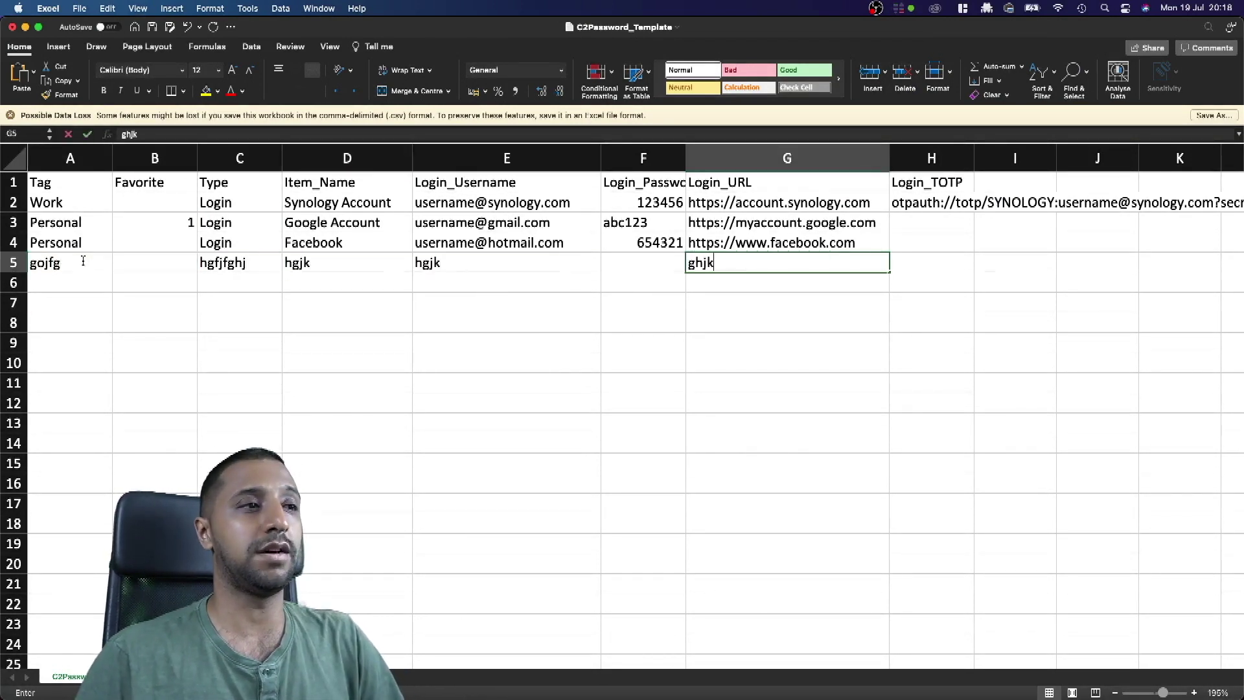
key("Tab")
key("h")
key("j")
Step: Erase the row 5 test text and return to the browser's Import CSV dialog
key("Left")
key("Right")
key("BackSpace")
key("Left")
key("BackSpace")
key("Left")
key("Left")
key("BackSpace")
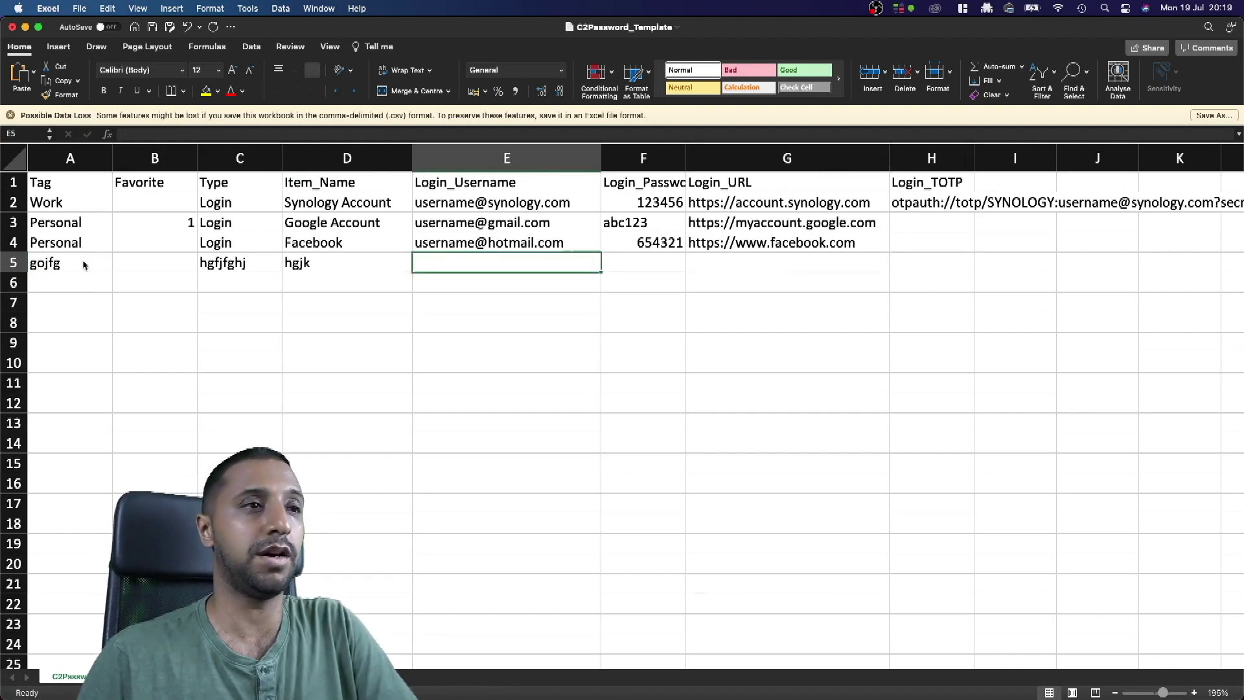
key("Left")
key("BackSpace")
key("Left")
key("BackSpace")
key("Left")
key("Left")
key("BackSpace")
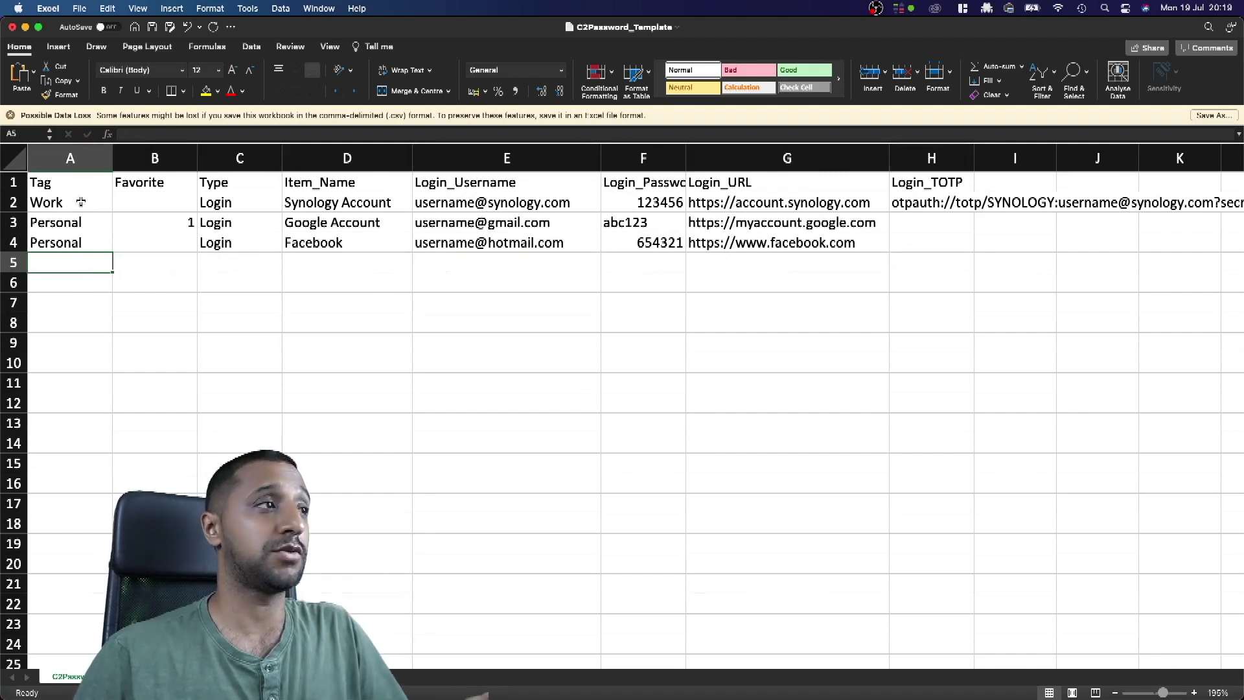
key("ctrl+Right")
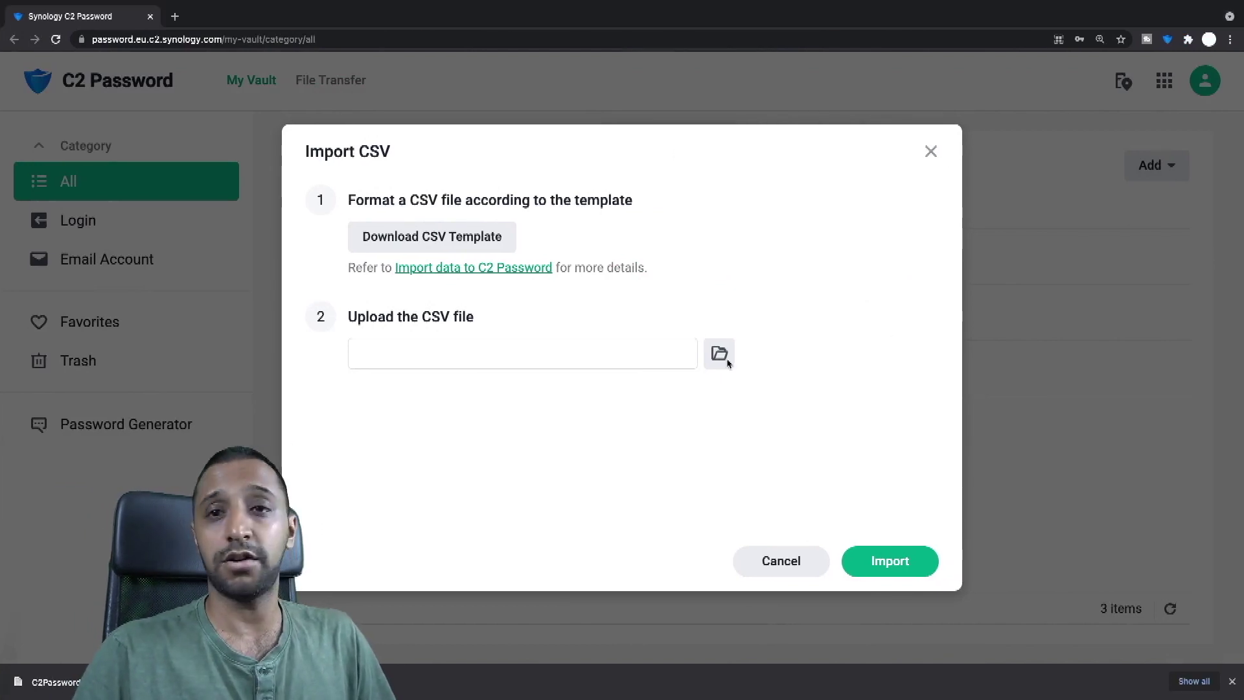
Step: Upload C2Password_Template (1).csv and import its logins into the vault
left_click(719, 354)
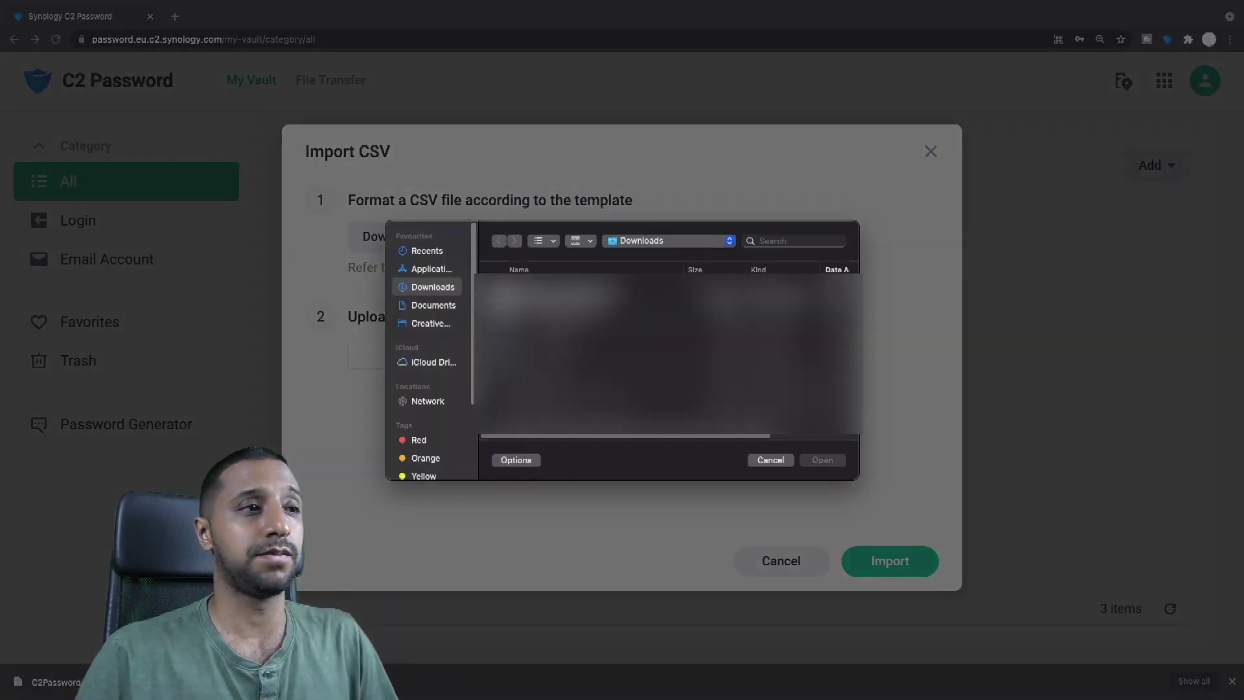
left_click(550, 281)
left_click(822, 459)
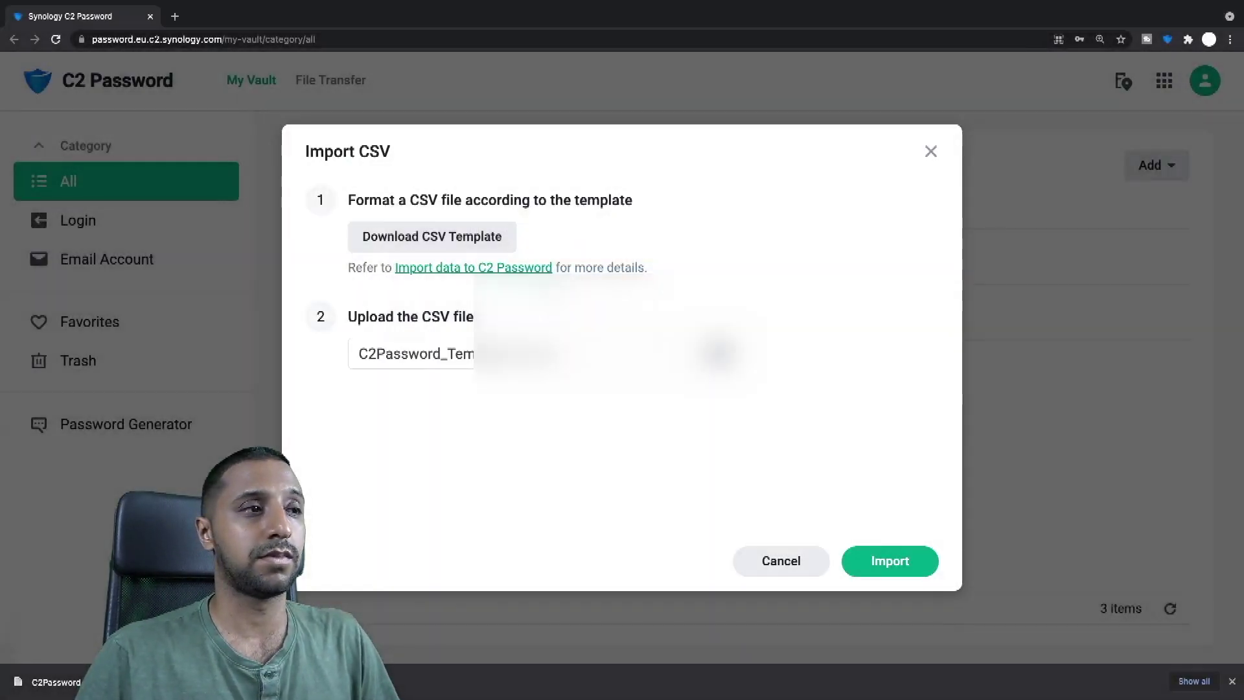
left_click(889, 561)
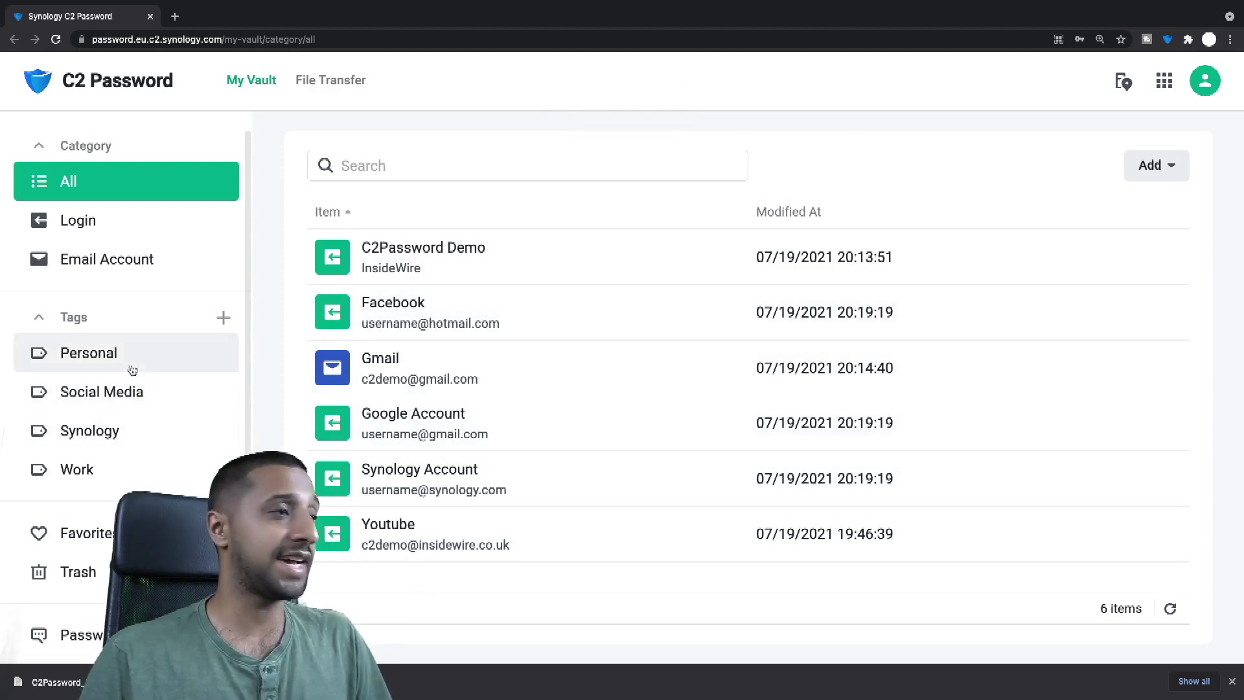
Step: Review the entries under the Personal, Social Media, Synology and Work tags
left_click(110, 355)
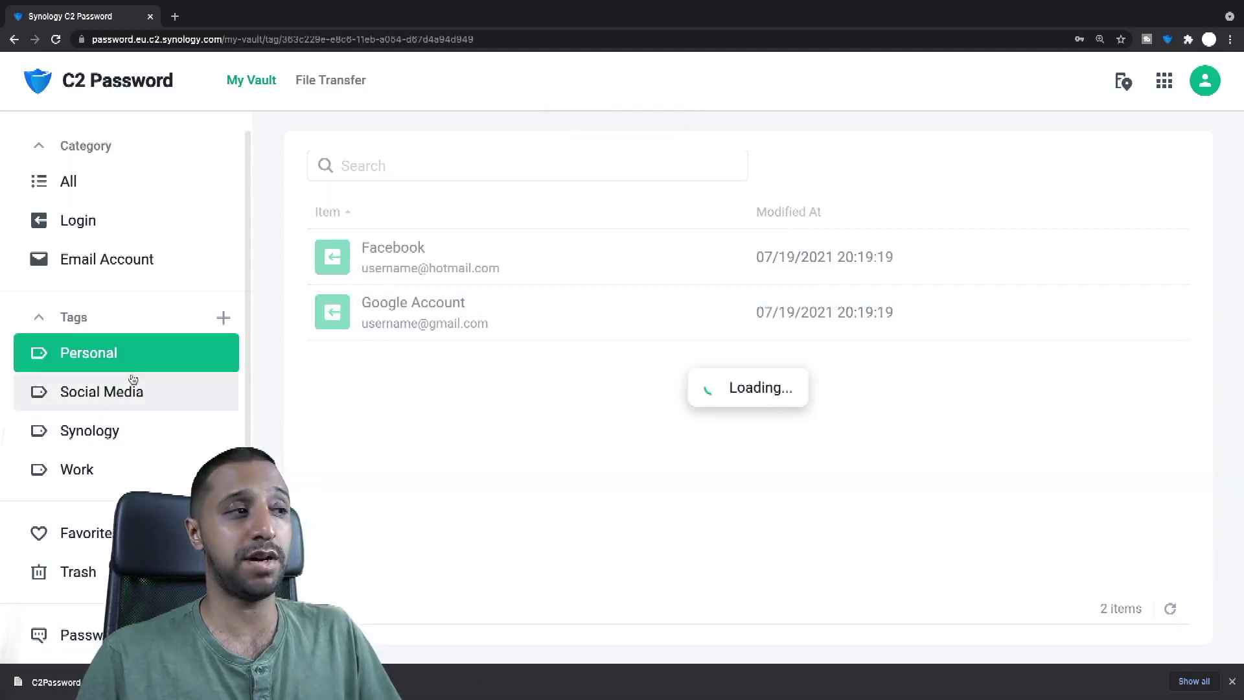
left_click(144, 407)
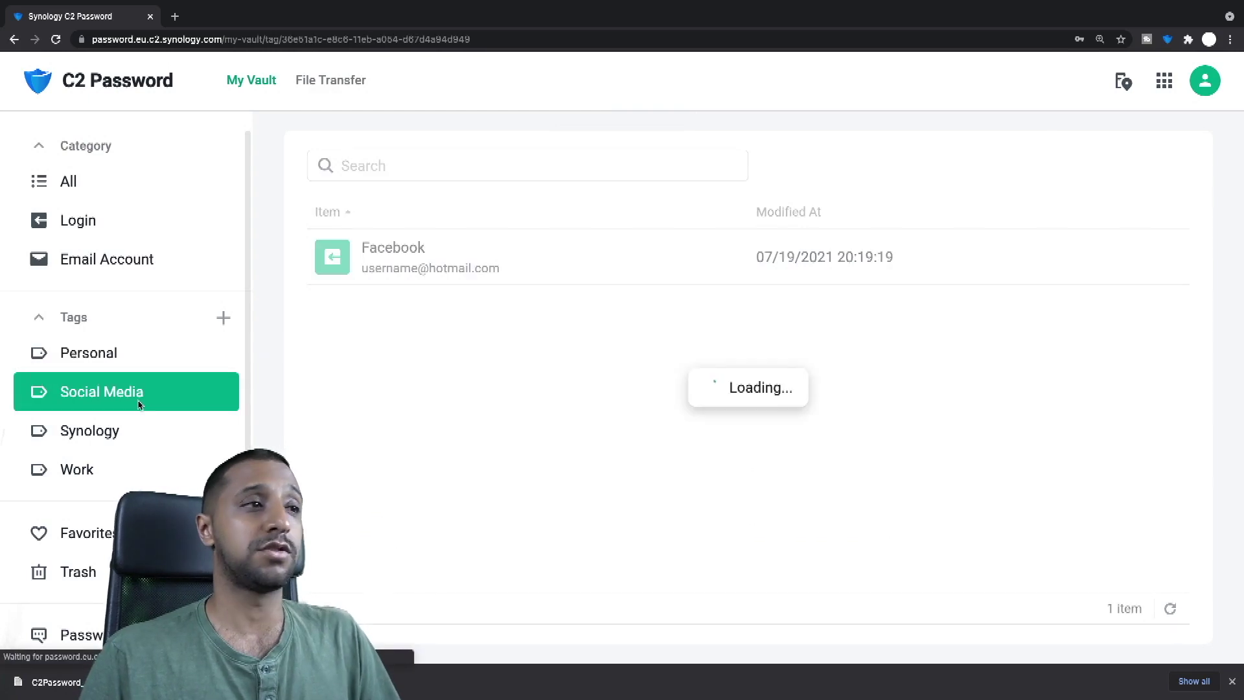
left_click(130, 438)
left_click(127, 459)
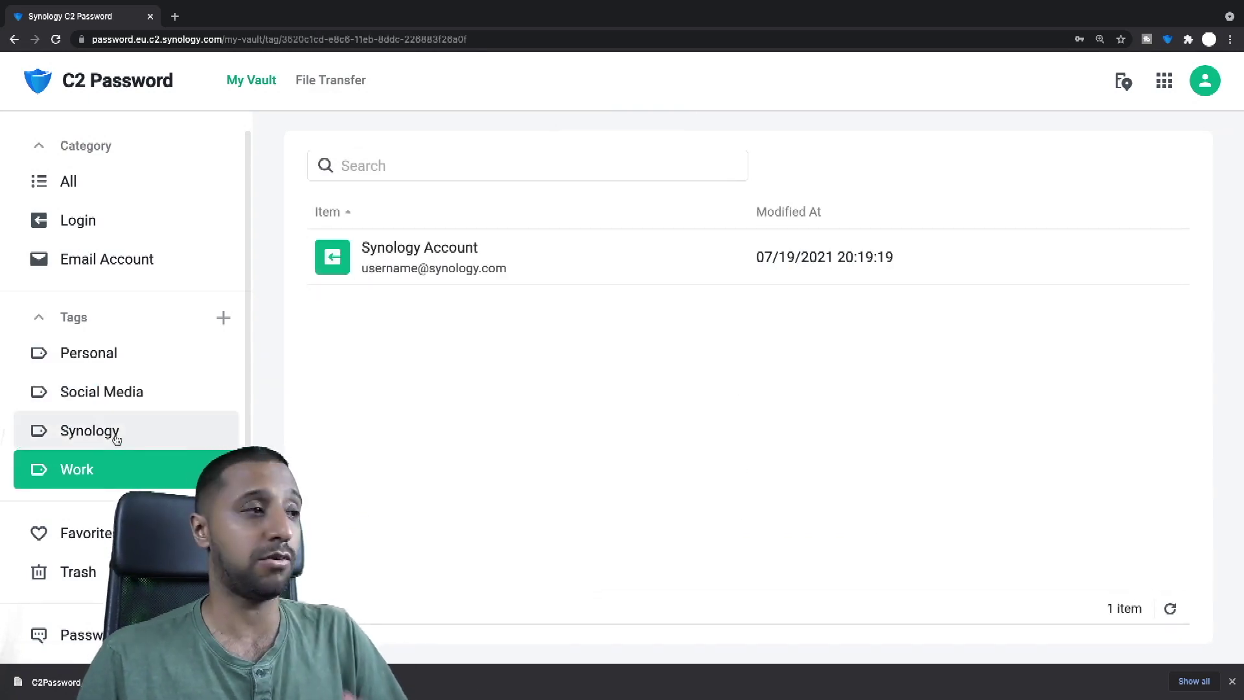
Step: Check the All and Favorites lists, then go to the File Transfer page
left_click(72, 187)
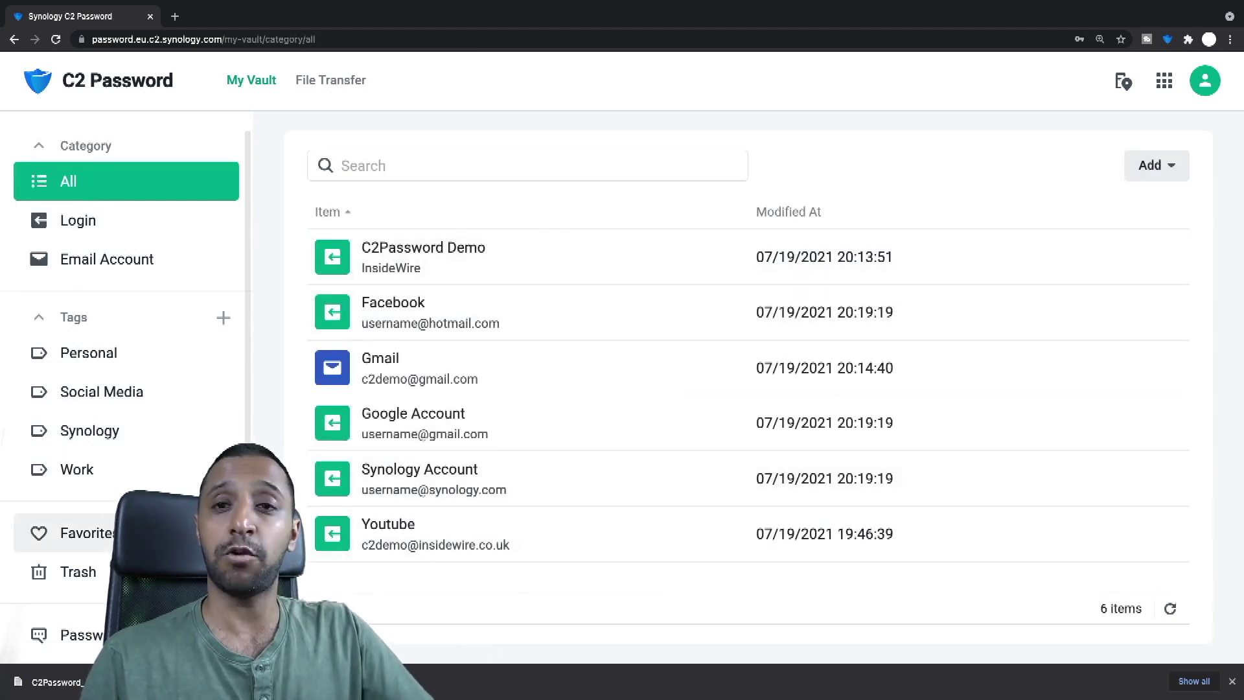
left_click(71, 532)
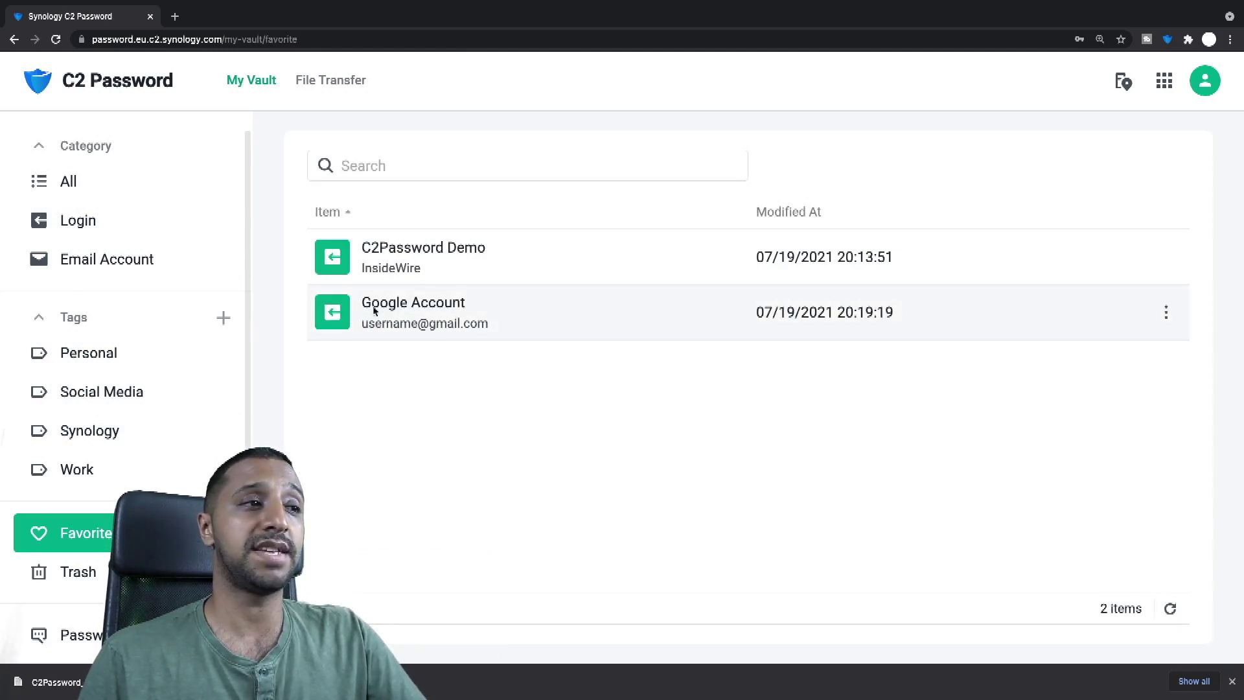
left_click(85, 188)
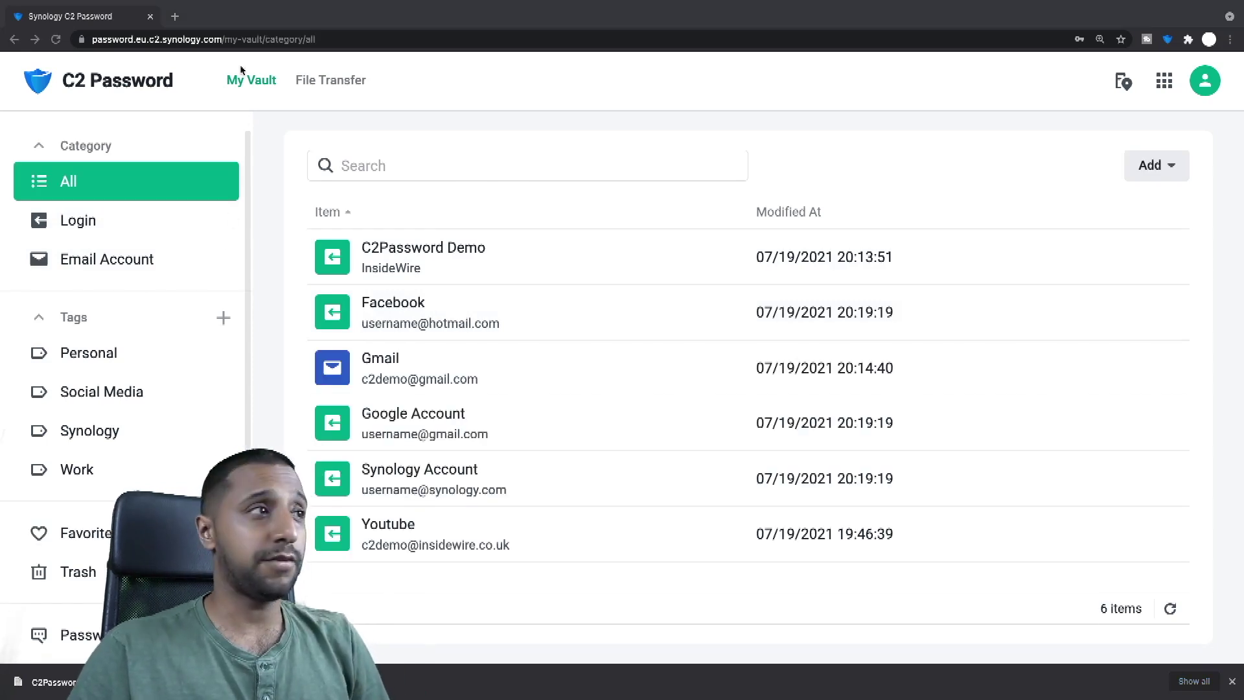
left_click(327, 81)
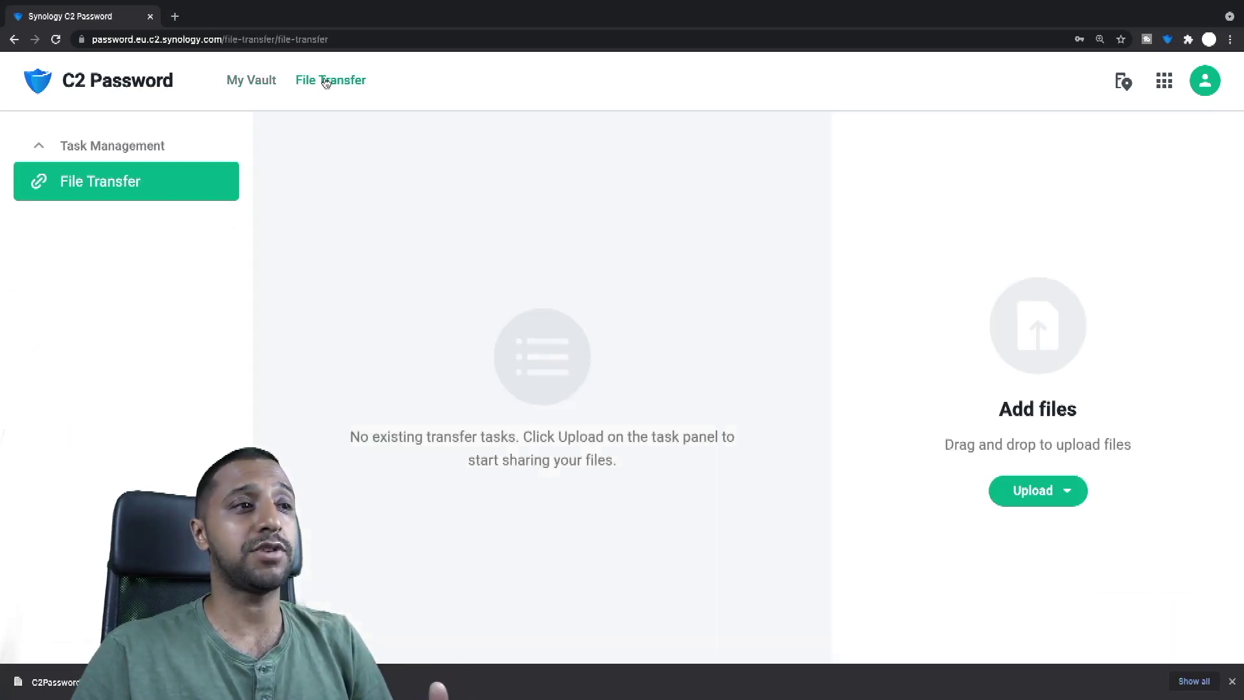